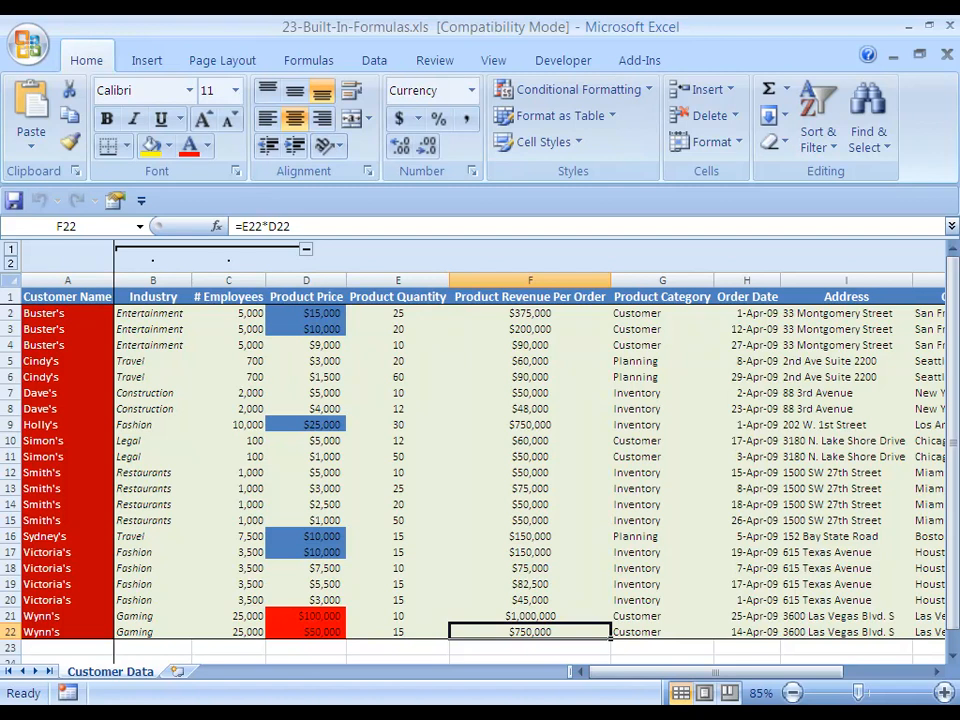
key(Left)
key(Left)
key(Left)
key(Left)
key(Left)
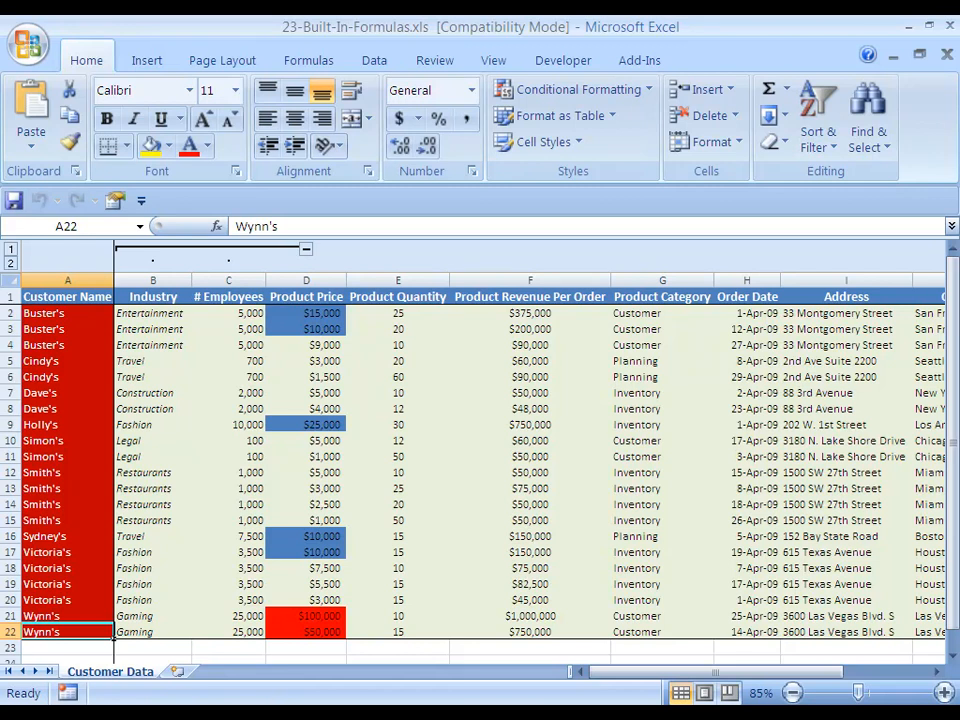
key(Right)
key(Right)
key(Right)
key(Down)
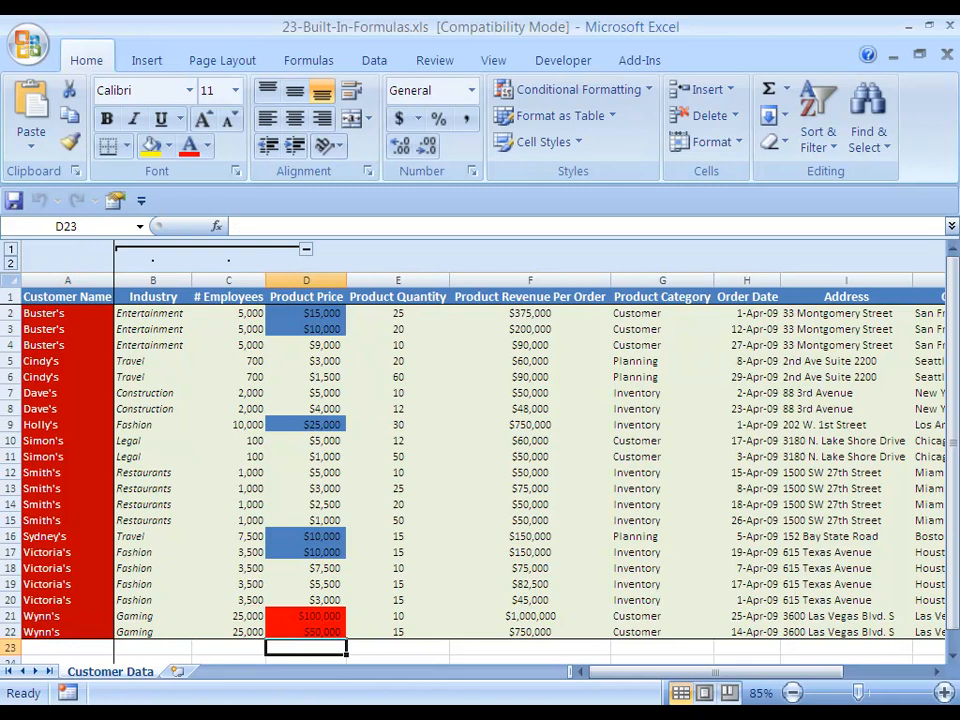
key(Right)
key(Right)
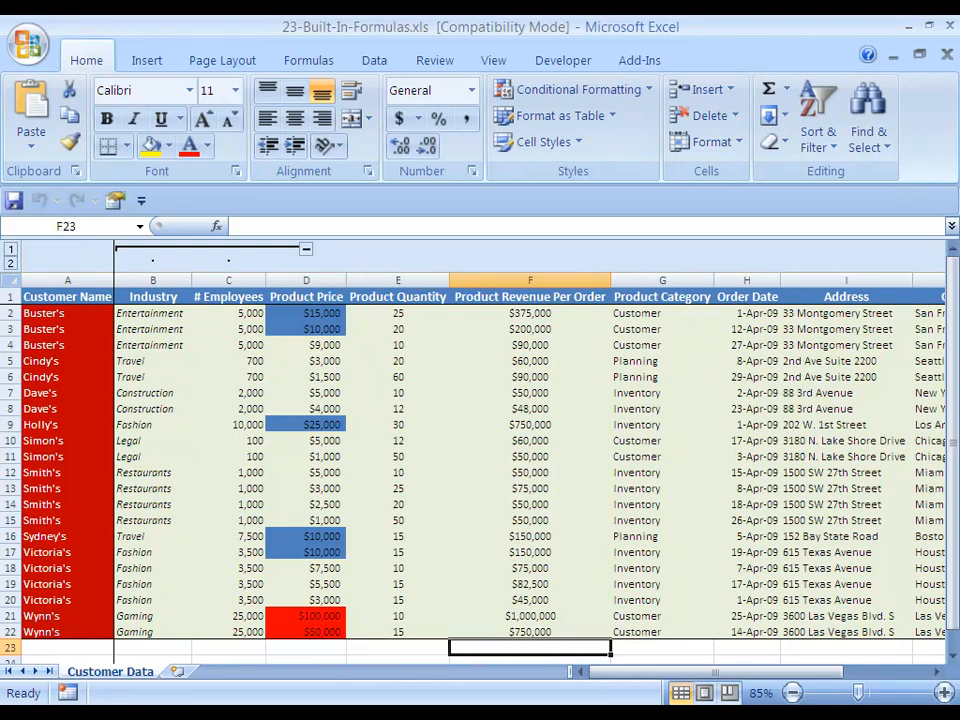
key(Up)
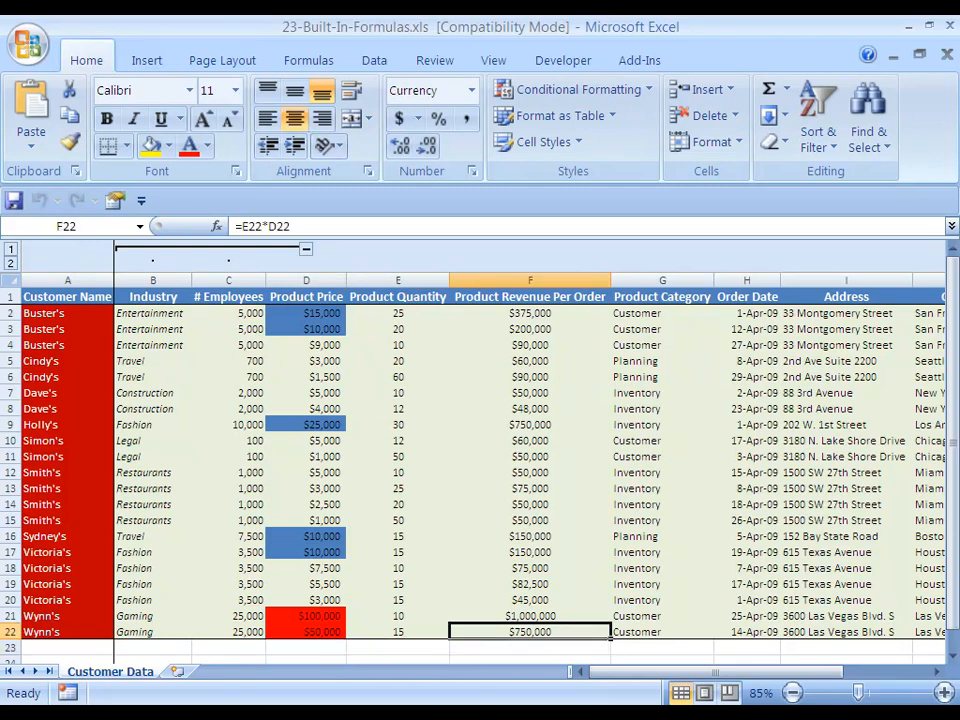
- Select the Product Revenue Per Order values in F2:F22 and the Order Date values in turn to examine them
drag(530, 632, 605, 312)
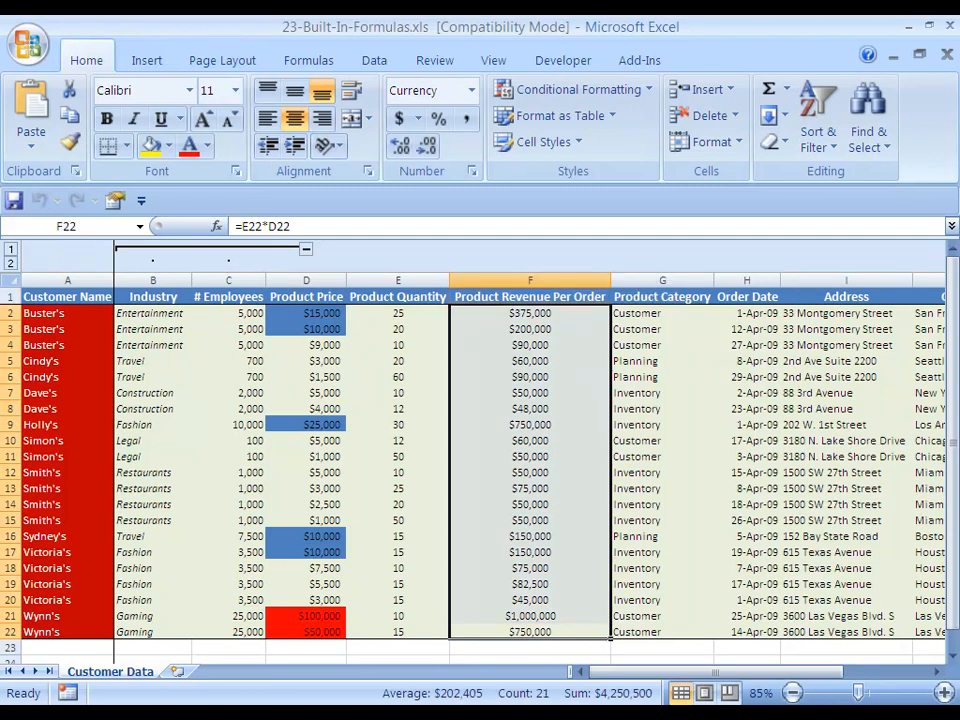
key(Down)
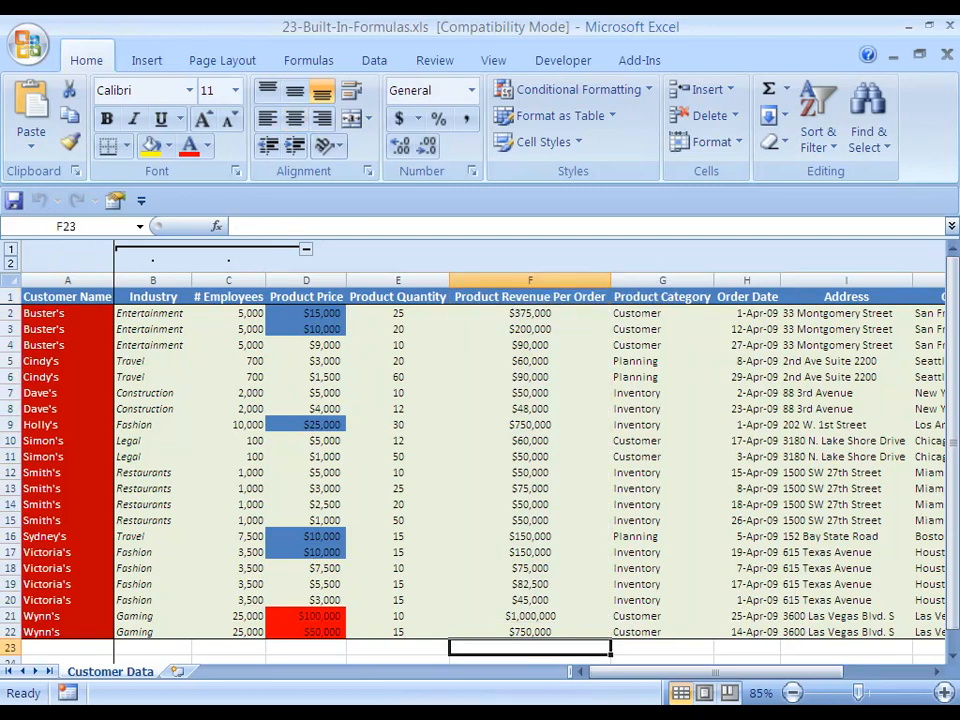
key(Right)
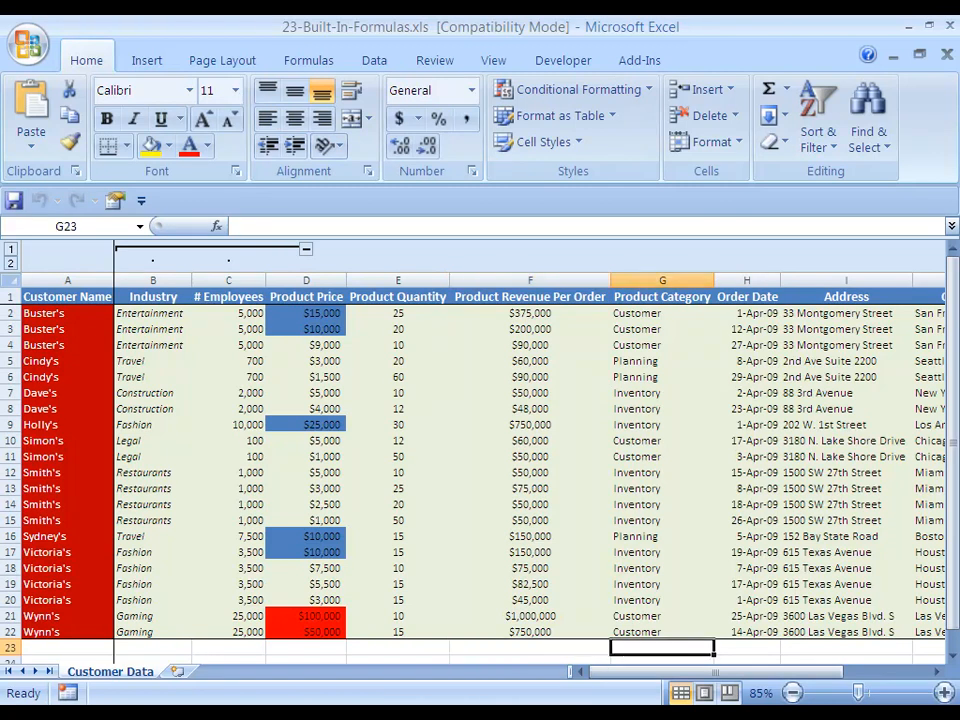
key(Right)
key(Up)
key(ctrl+shift+Up)
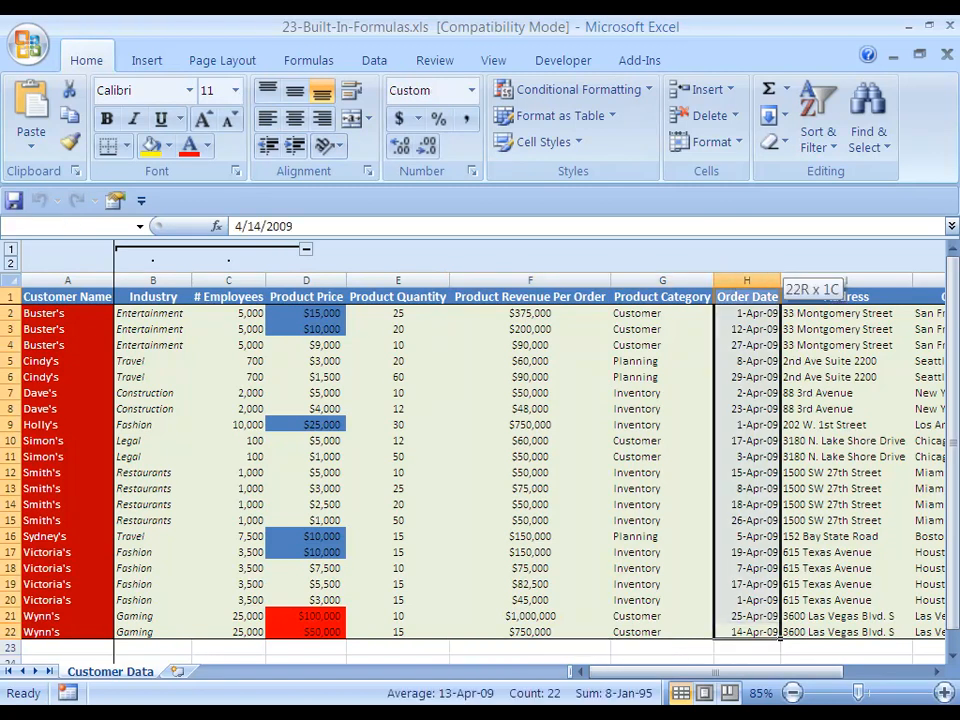
key(shift+Down)
key(Left)
key(Left)
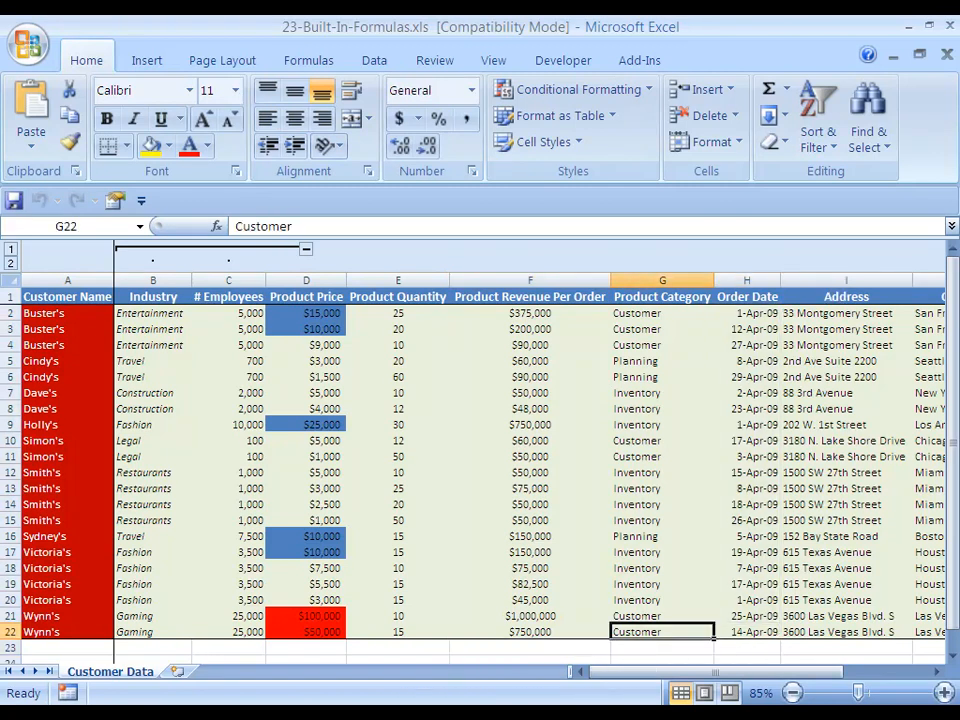
- Total the revenue per order in F24 with the formula =SUM(F2:F22) and clear the cell again
key(Down)
key(Down)
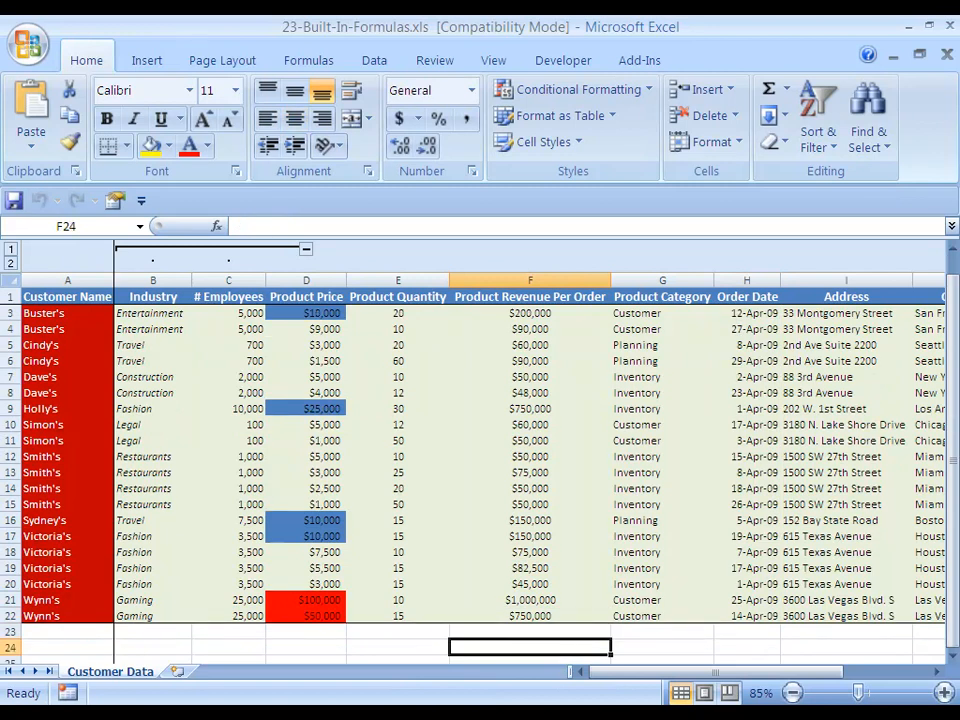
text(=)
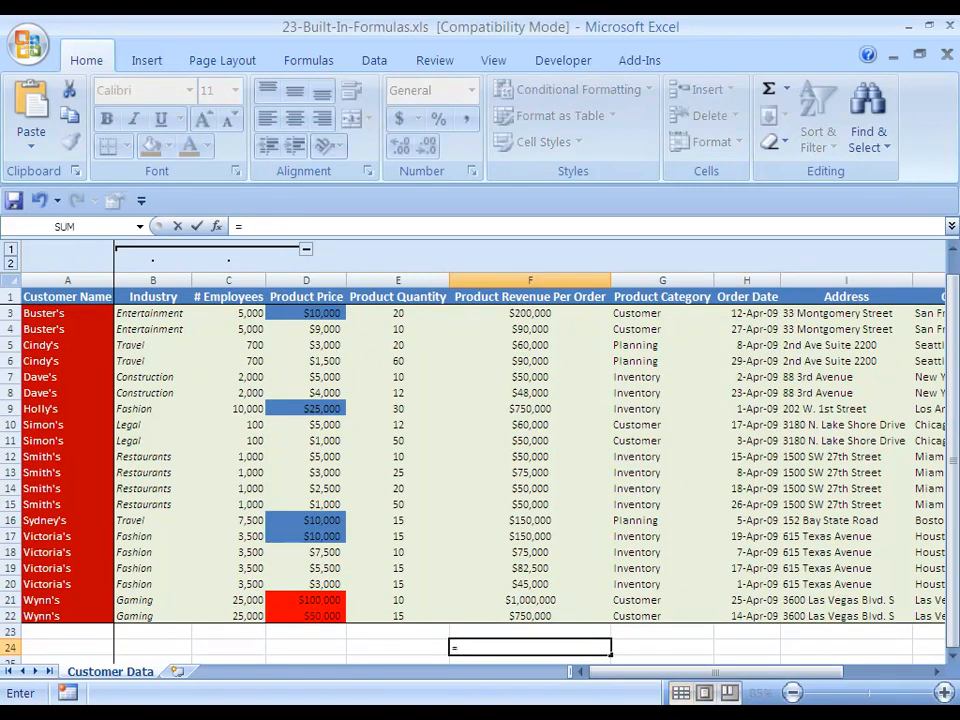
text(SUM()
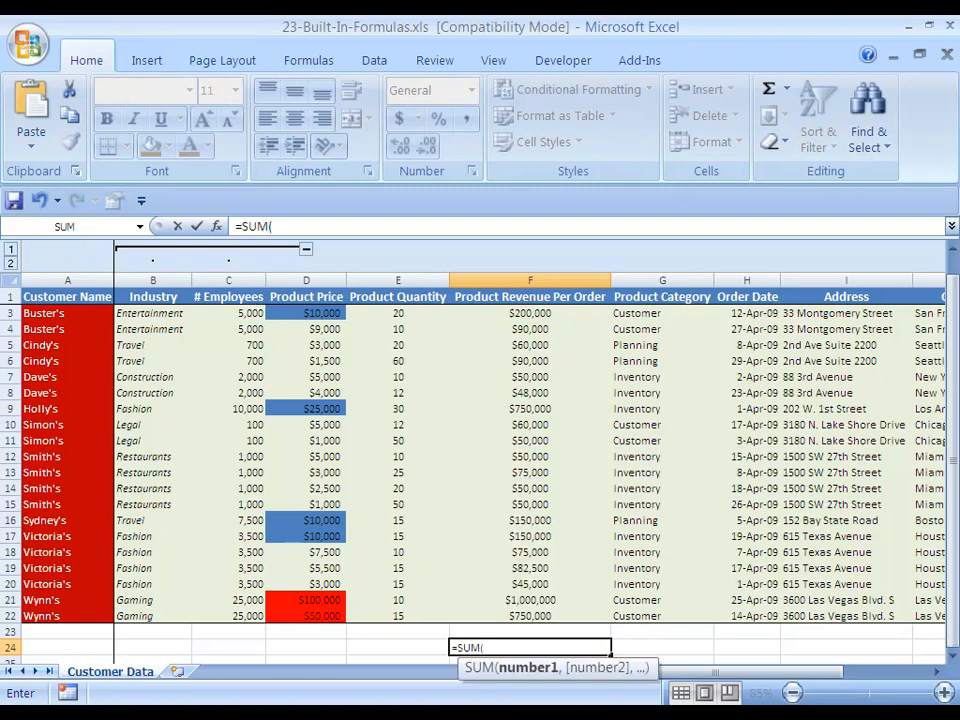
key(Up)
key(Up)
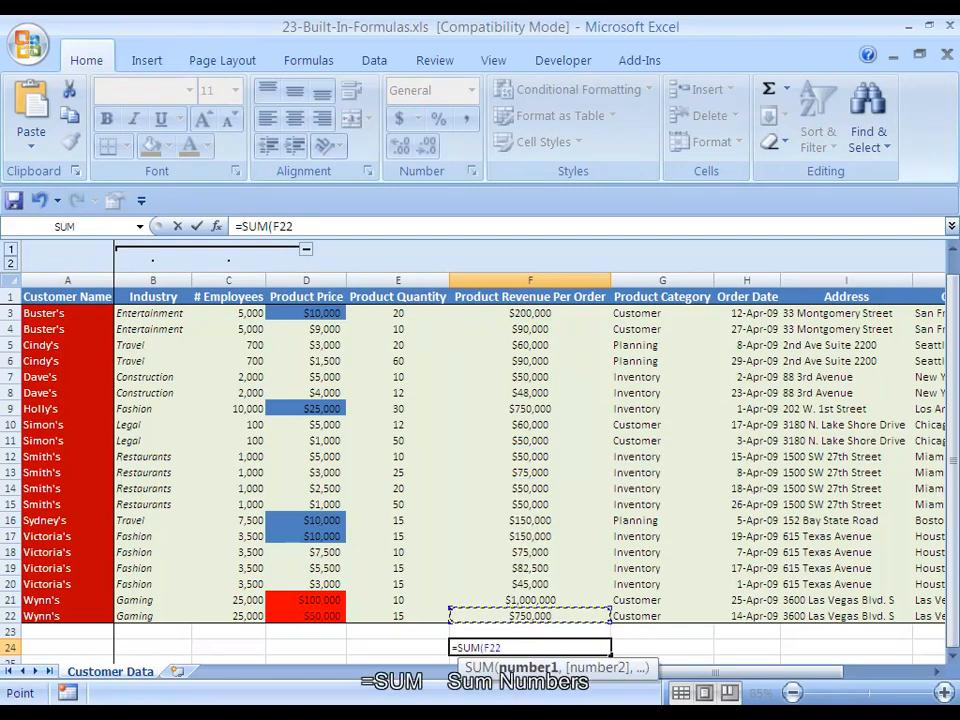
key(ctrl+shift+Up)
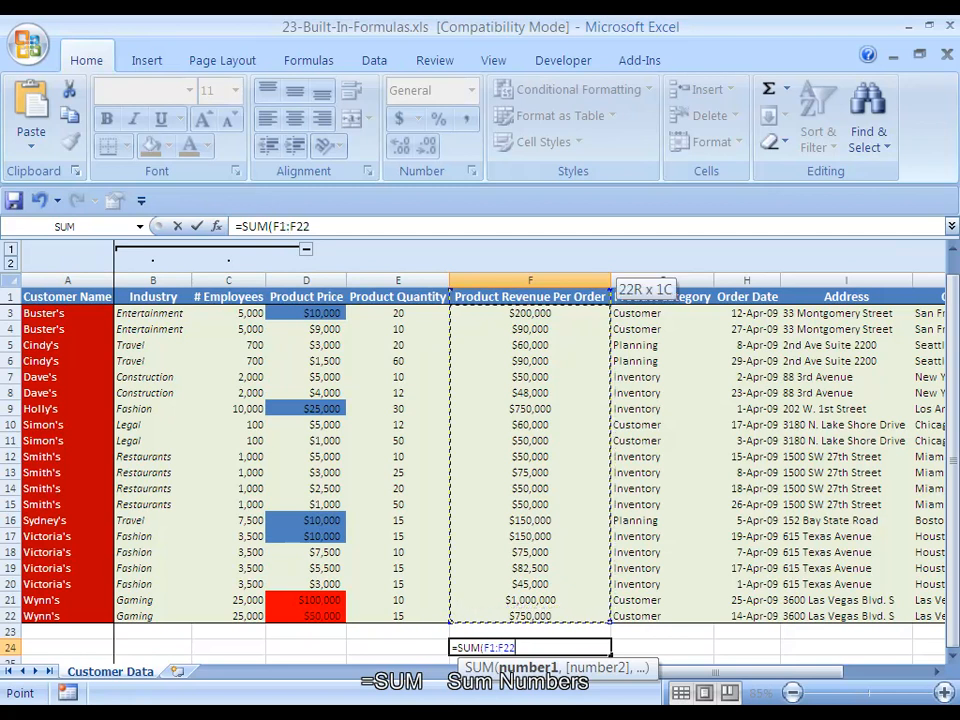
key(ctrl+shift+Down)
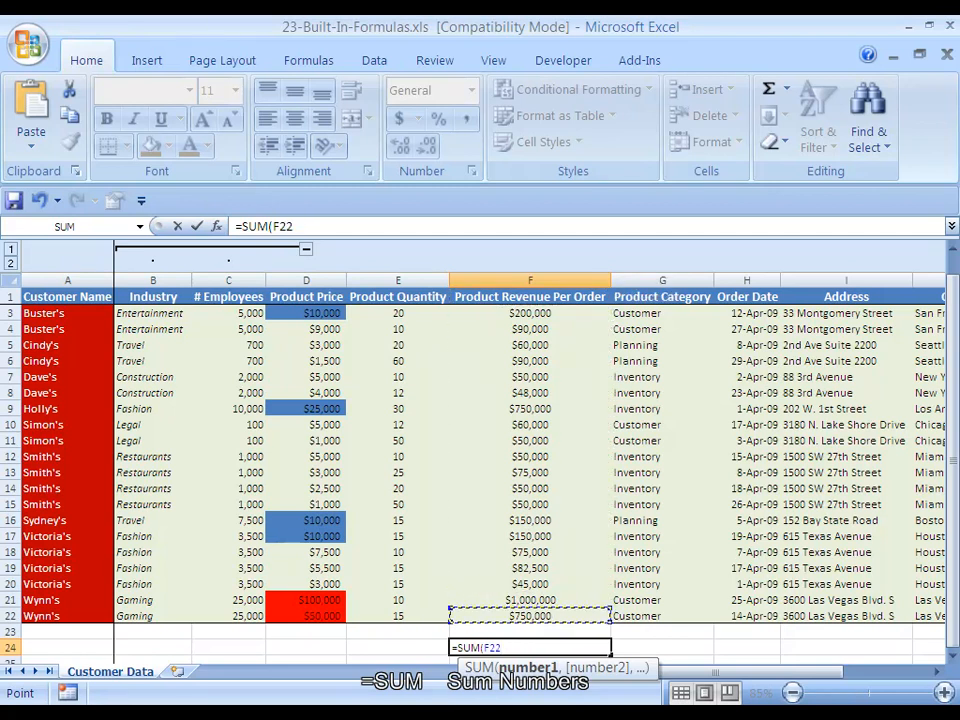
key(ctrl+shift+Up)
key(shift+Down)
key(shift+Down)
key(shift+Up)
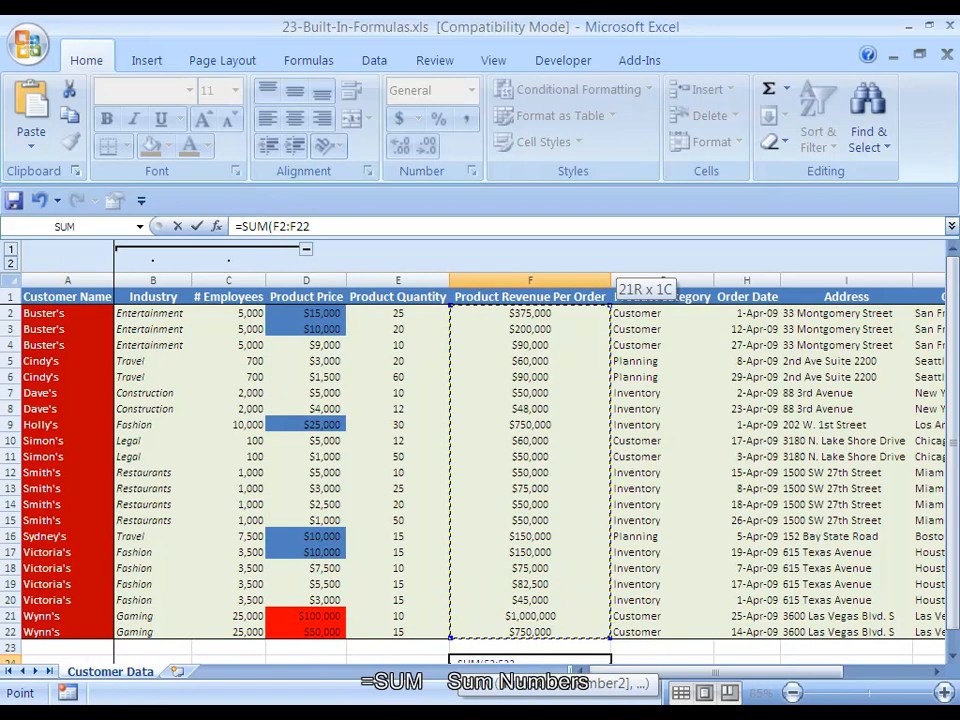
text())
key(ctrl+Return)
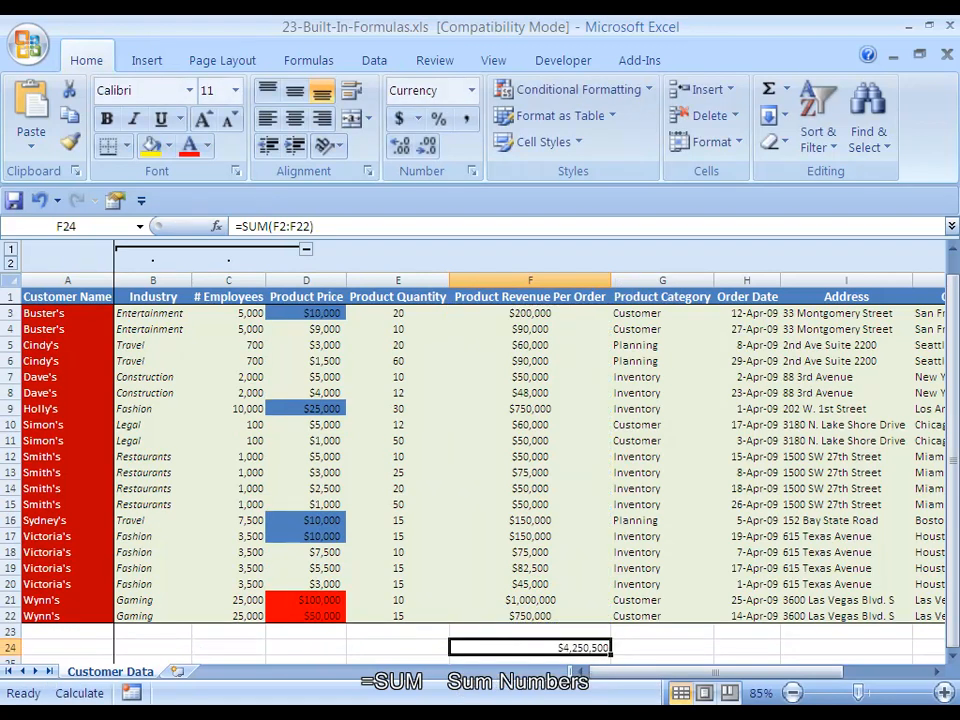
key(Delete)
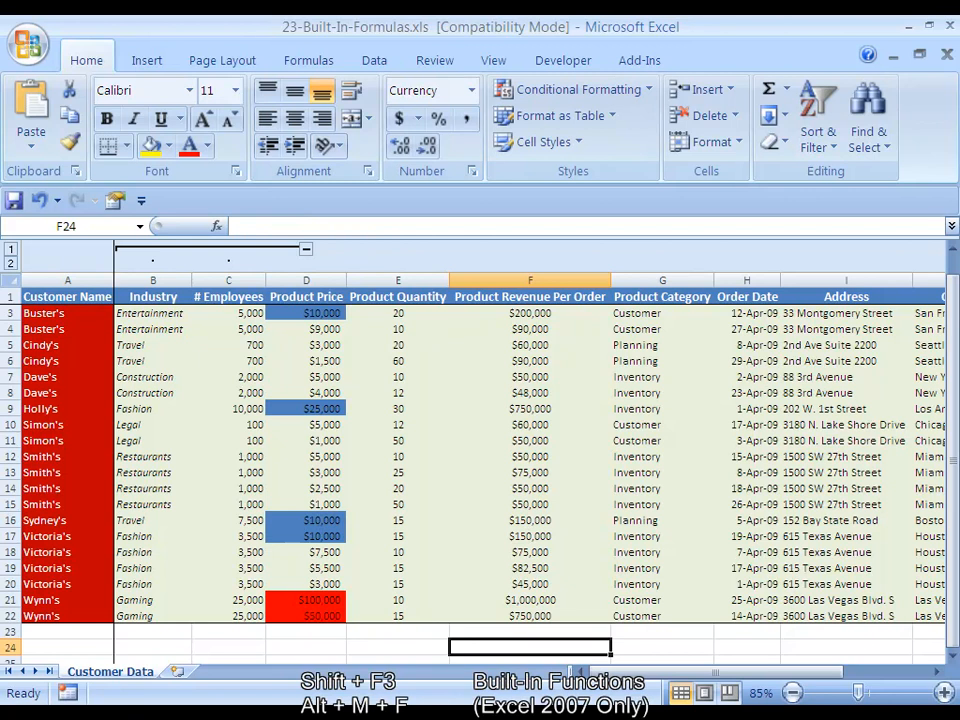
- Choose SUM through Insert Function for F24, examine its suggested arguments, and cancel
key(shift+F3)
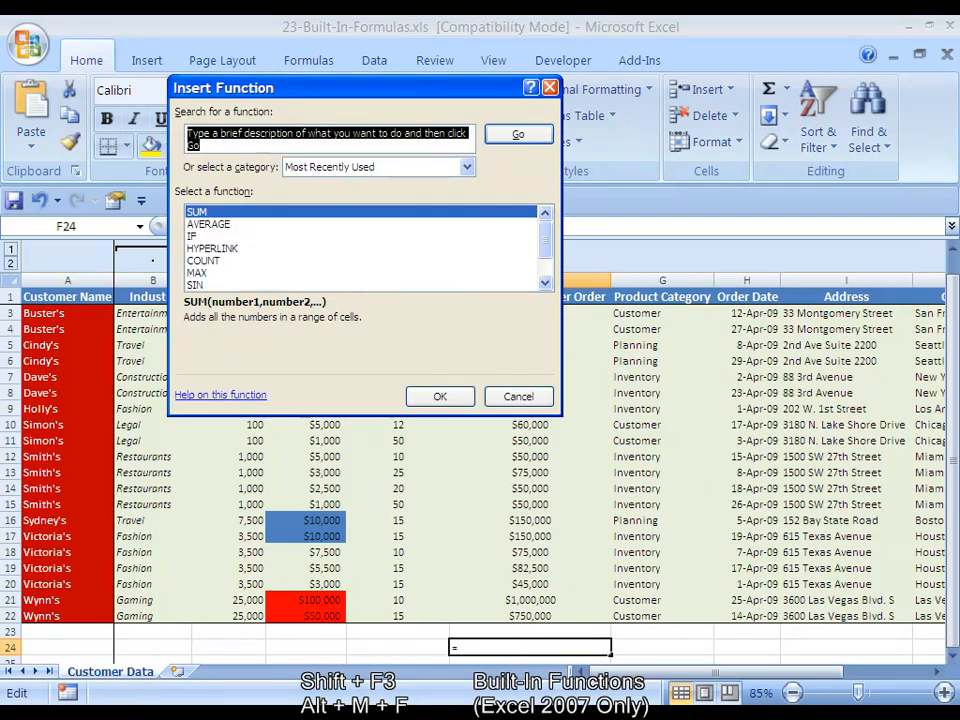
key(alt+n)
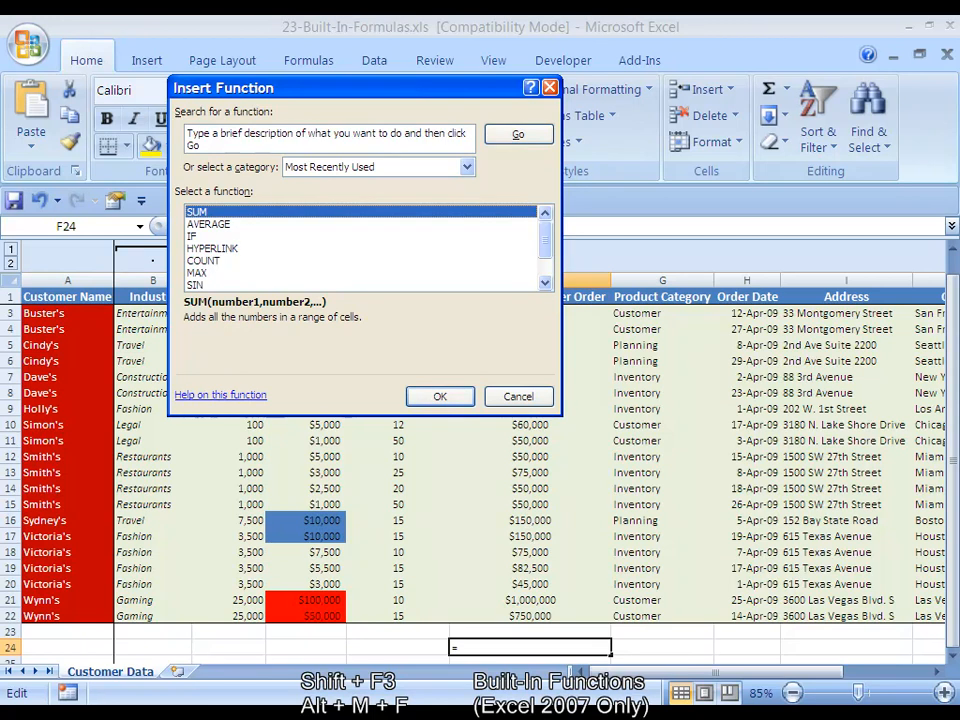
key(Return)
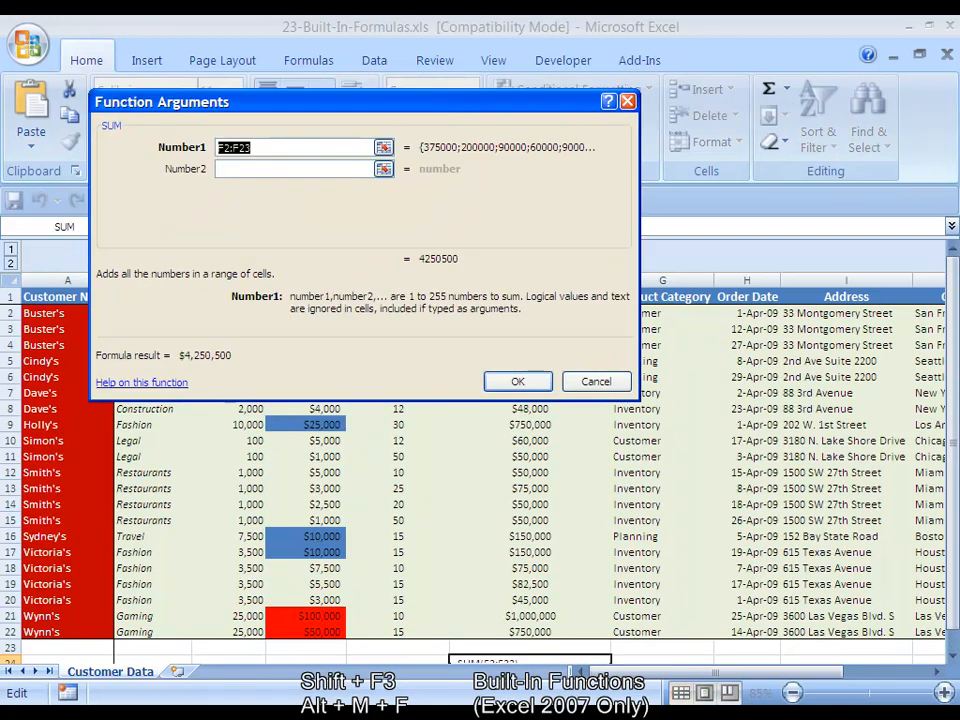
drag(360, 102, 646, 168)
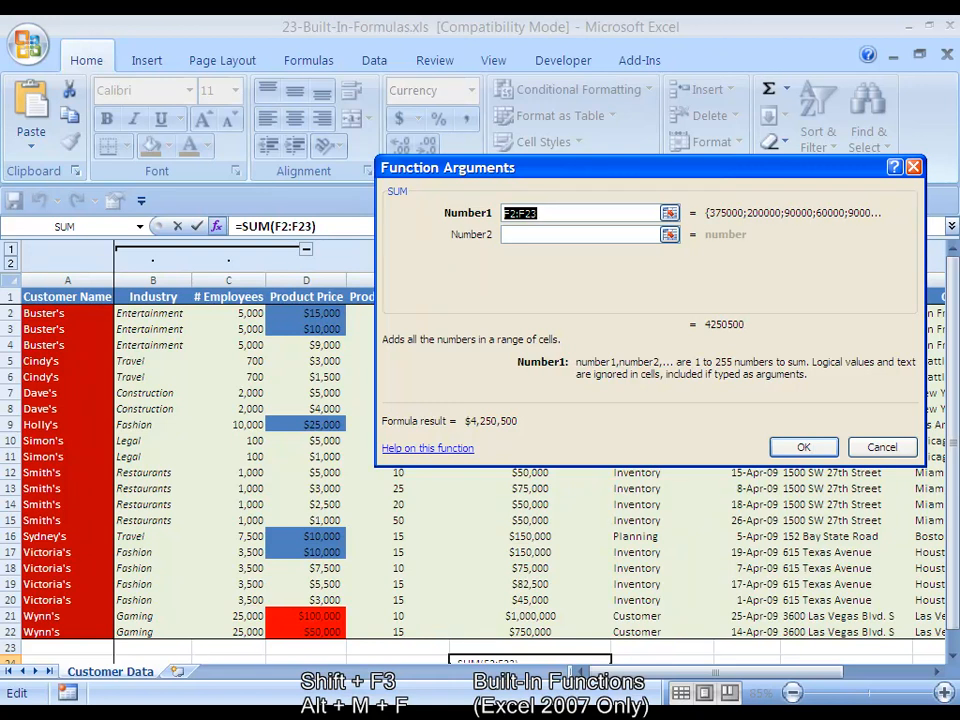
key(Escape)
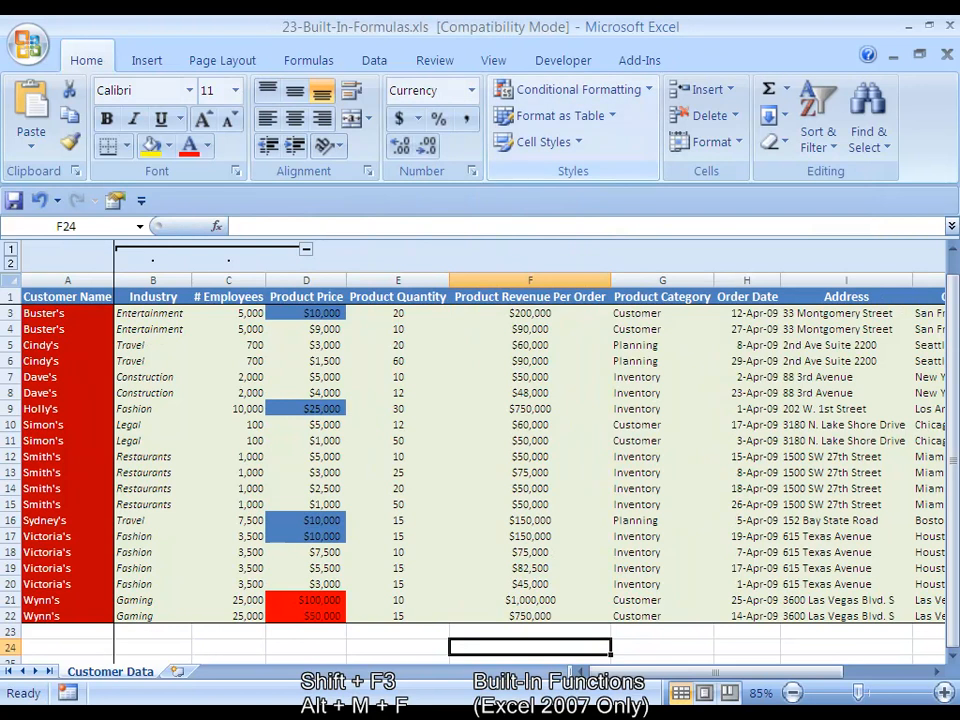
- Display the Insert Function dialog for F24 once more, dismiss it, and return to the Home commands
key(alt+m)
key(f)
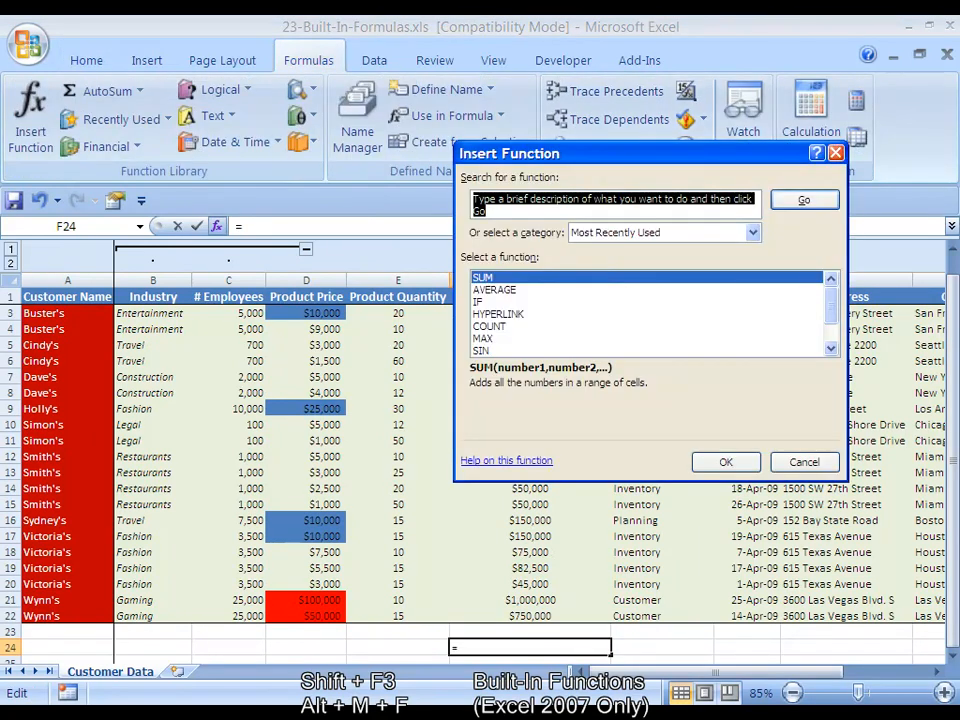
key(Escape)
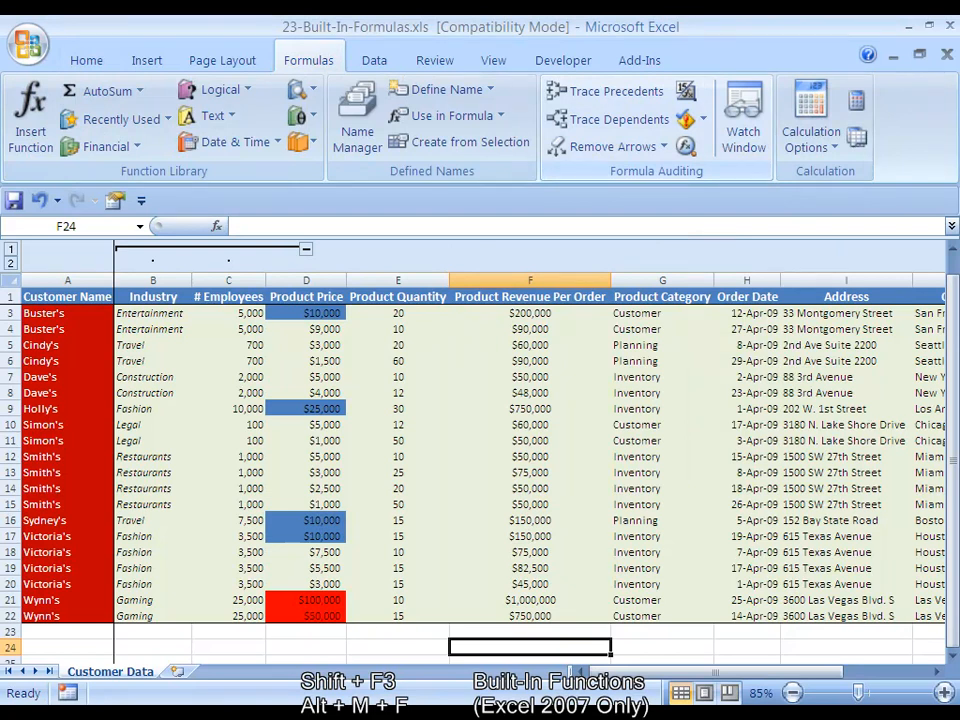
scroll(682, 150, up, 2)
scroll(682, 150, up, 1)
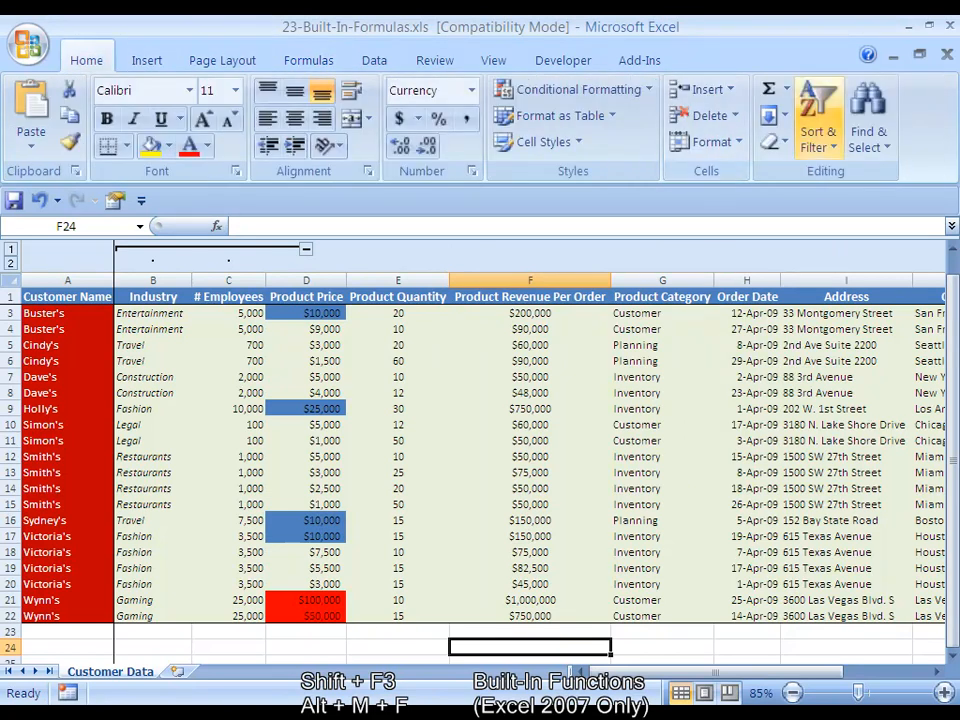
- Go through the Product Revenue Per Order column from its header down to the first empty cell, F23
key(Up)
key(Up)
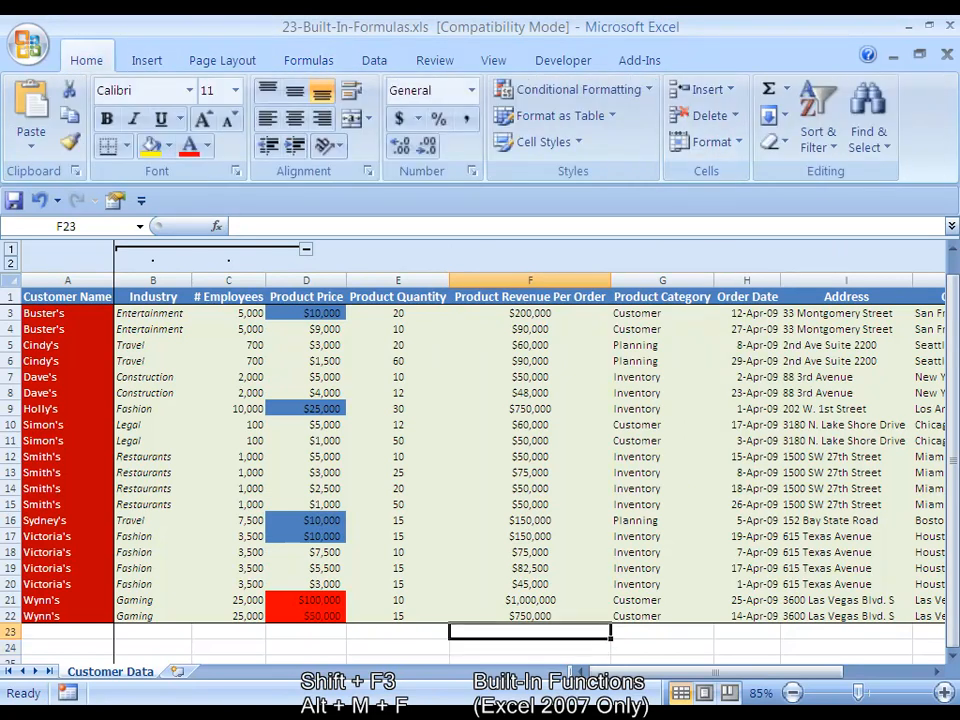
key(Down)
key(Up)
key(ctrl+Up)
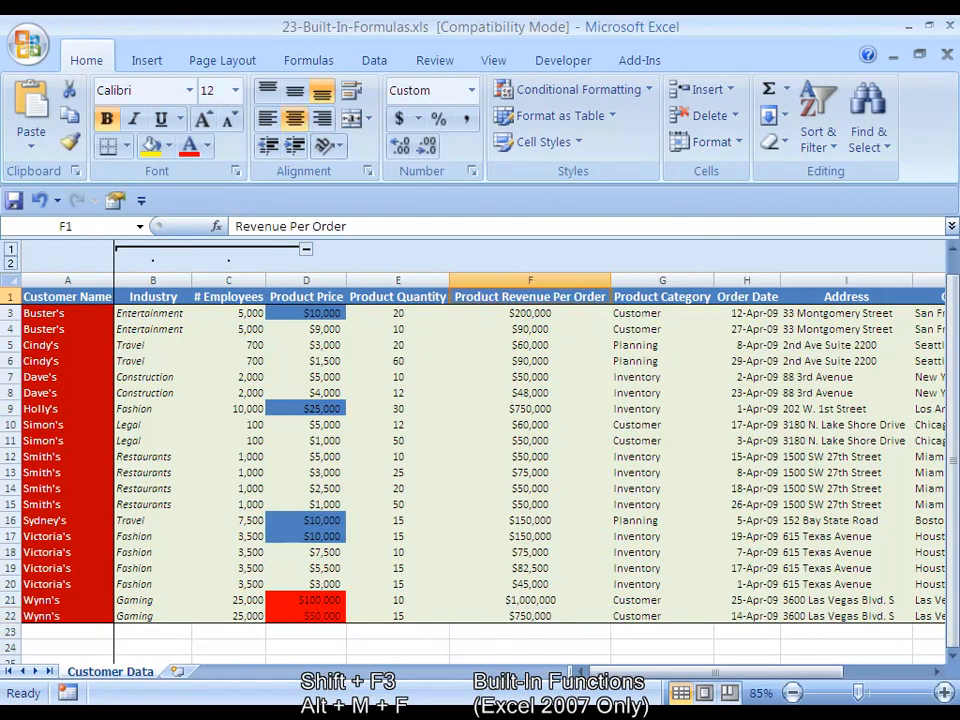
key(Down)
key(Down)
key(Down)
key(Down)
key(Down)
key(Down)
key(Down)
key(Down)
key(Down)
key(Down)
key(Down)
key(Down)
key(Down)
key(Down)
key(Down)
key(Down)
key(Down)
key(Down)
key(Down)
key(Down)
key(Down)
key(Down)
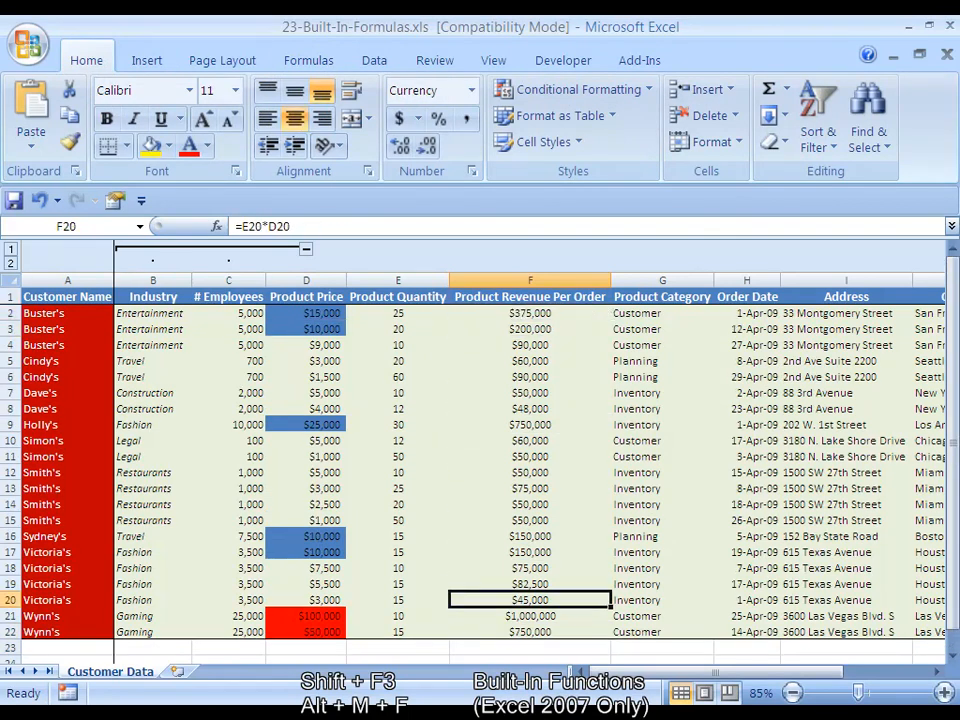
- Total the Product Revenue Per Order column in F23 with AutoSum over F2:F22
key(alt)
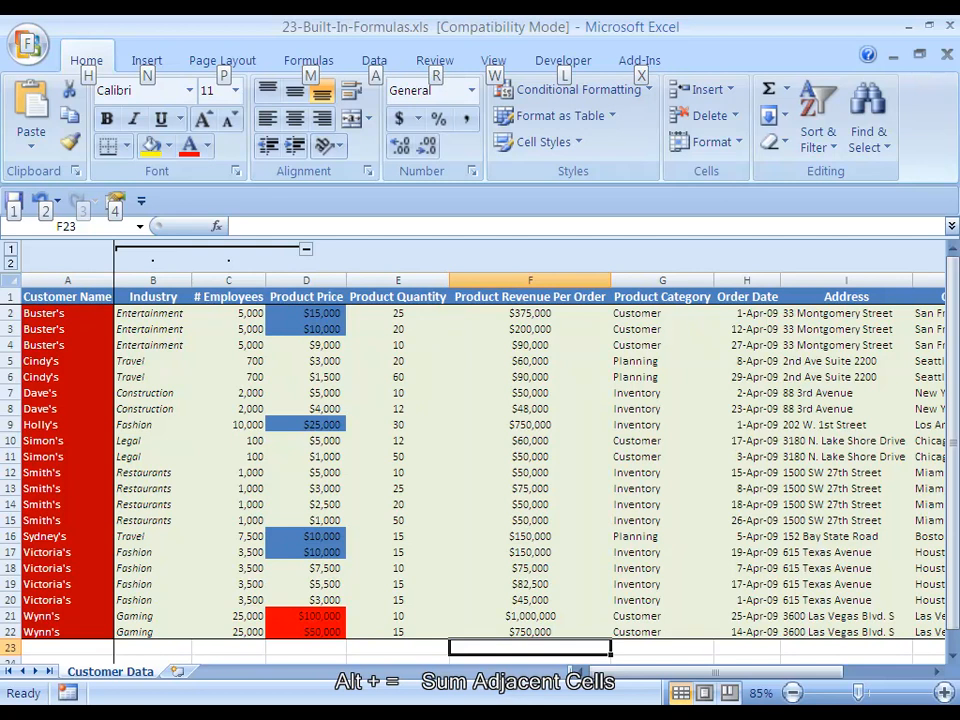
key(alt+=)
key(ctrl+Return)
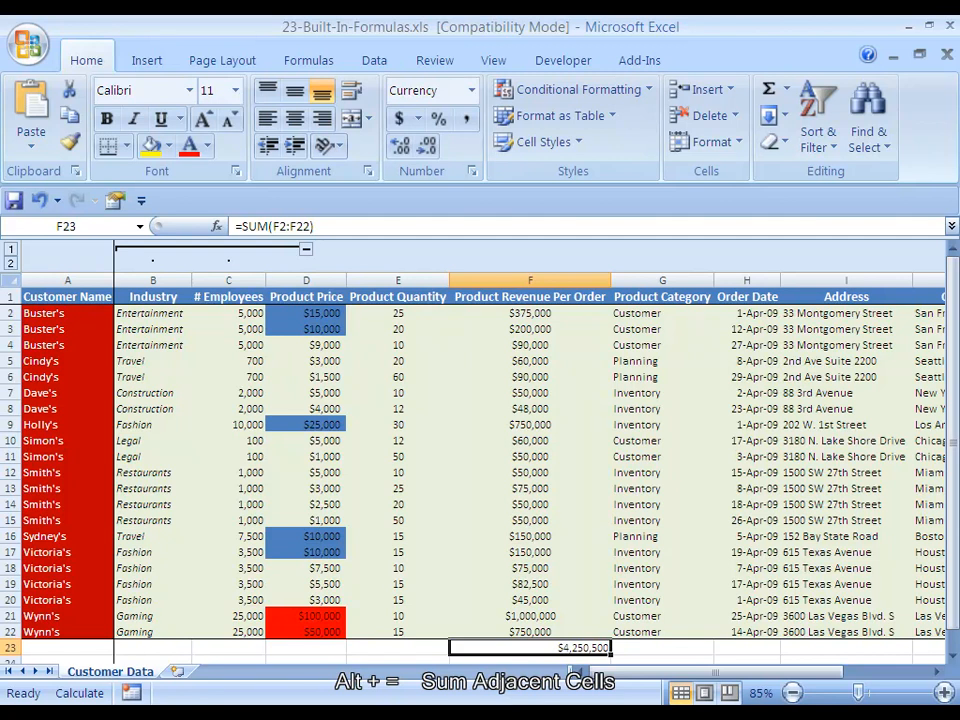
- Total the Product Quantity column in E23 with AutoSum over E2:E22
key(Left)
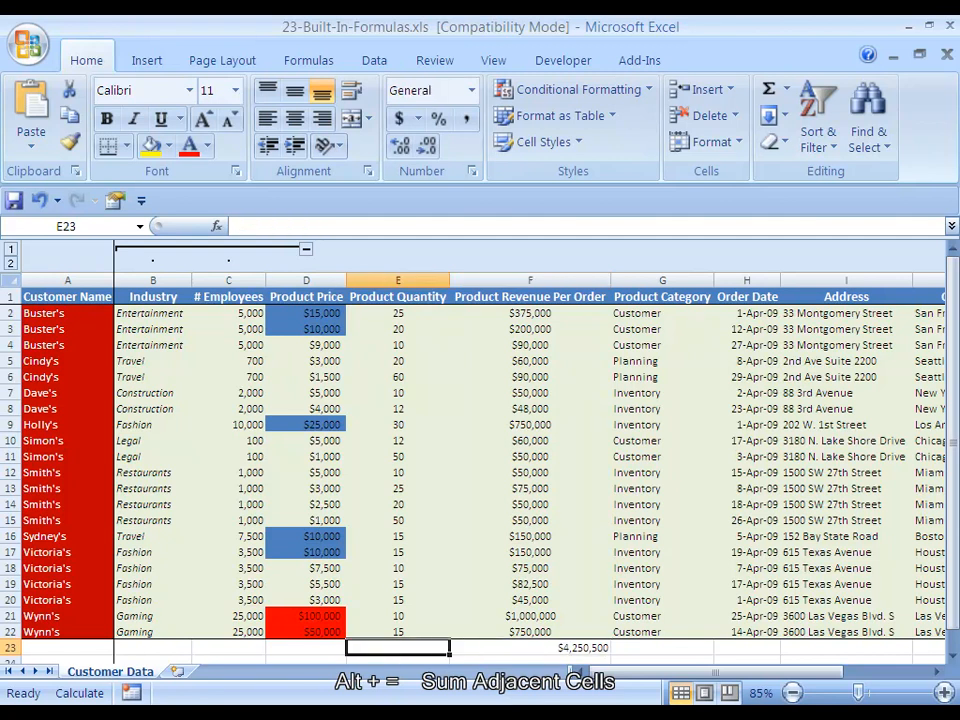
key(alt+equal)
key(alt+equal)
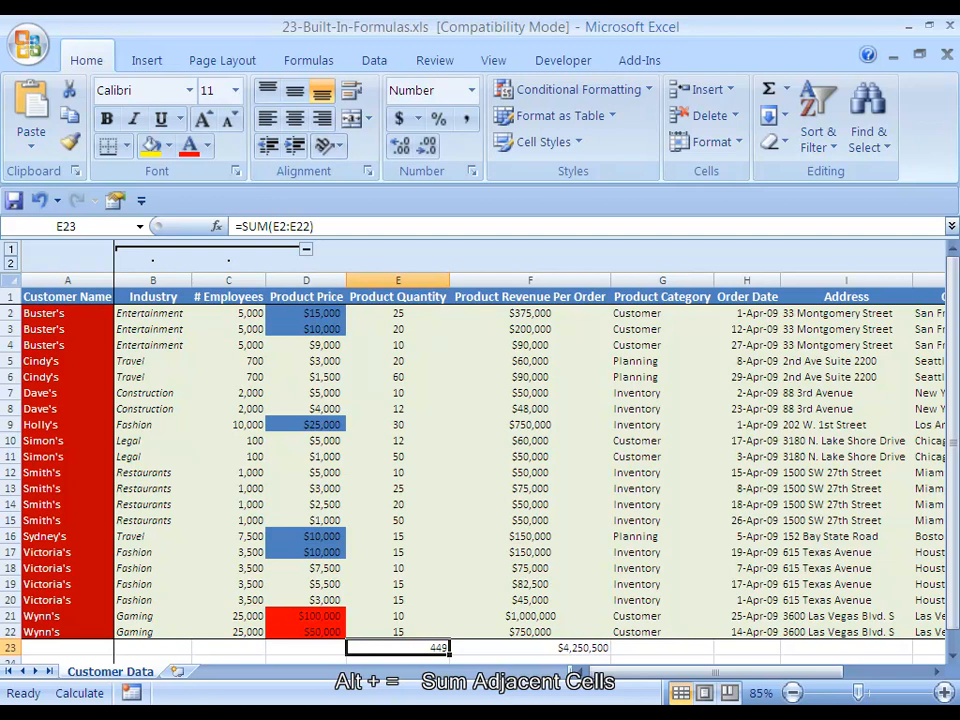
key(Down)
key(Down)
key(Up)
key(Up)
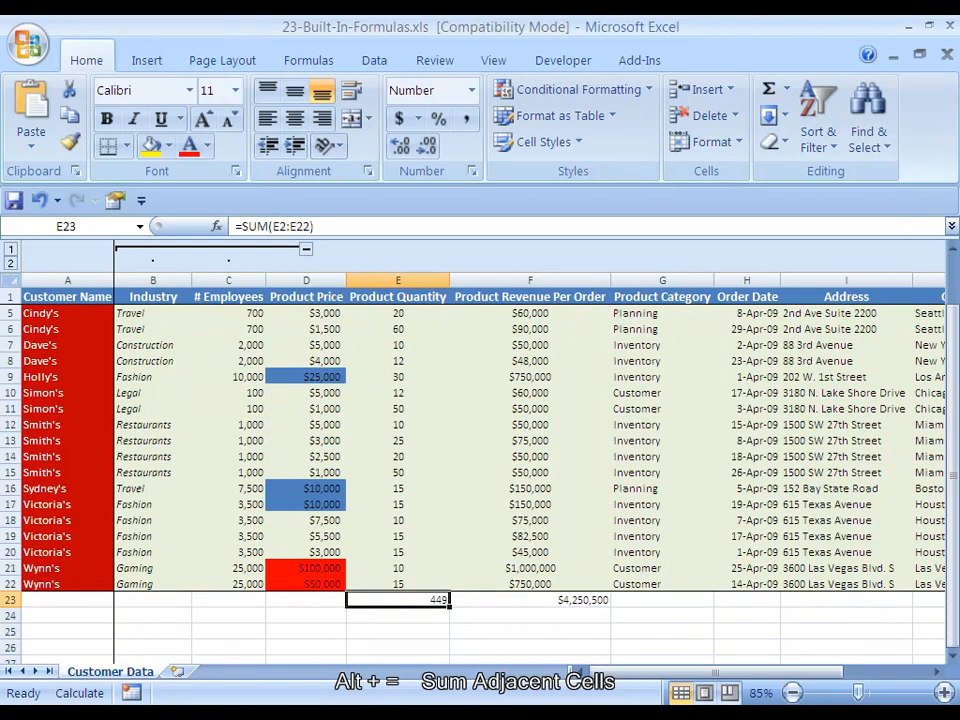
- Total the Product Price column in D23 with AutoSum over D2:D22
key(Left)
key(alt+equal)
key(alt+equal)
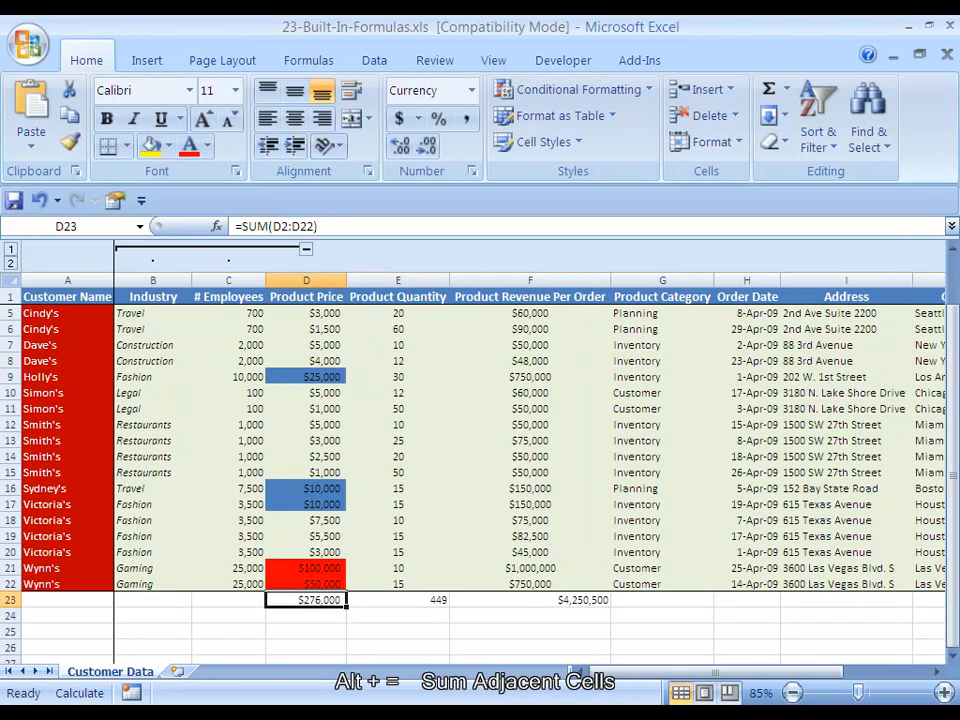
- Clear the column totals from D23, E23 and F23
key(Delete)
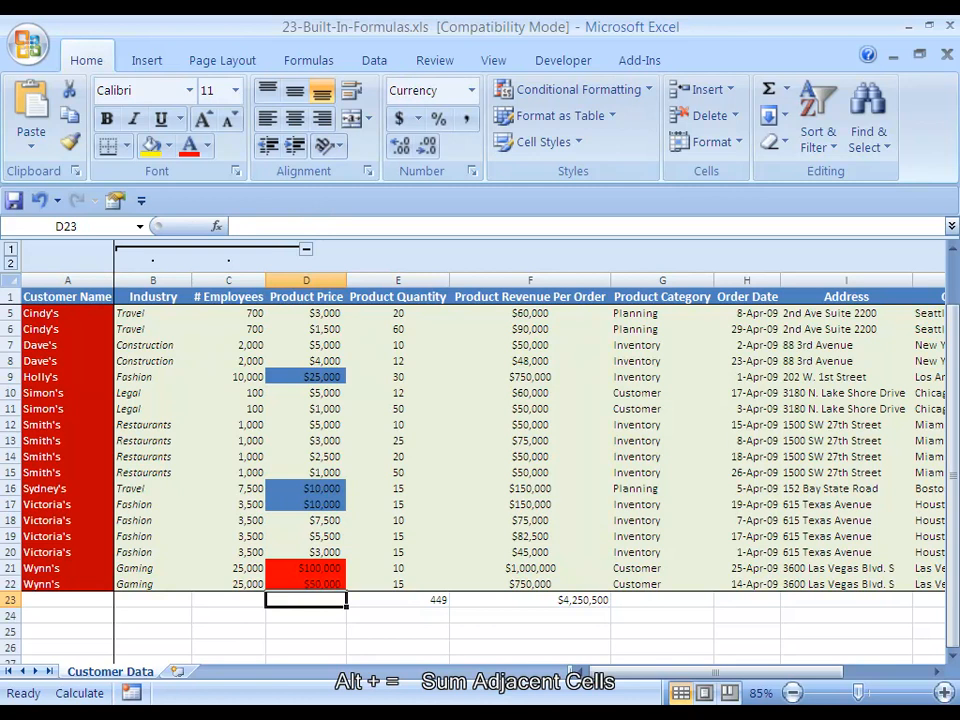
key(Right)
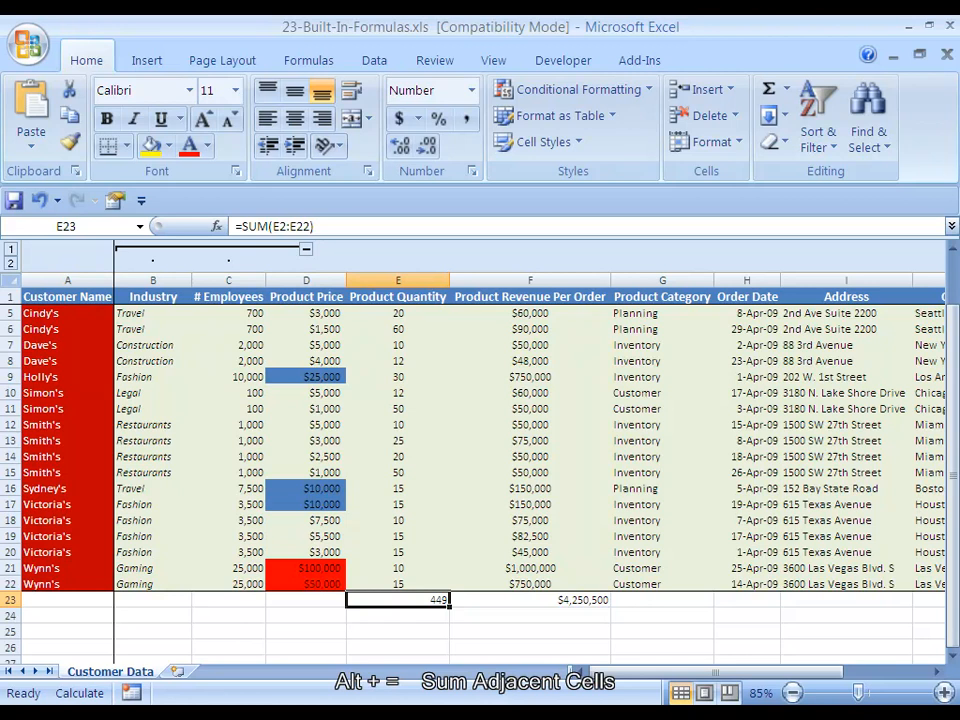
key(Delete)
key(Right)
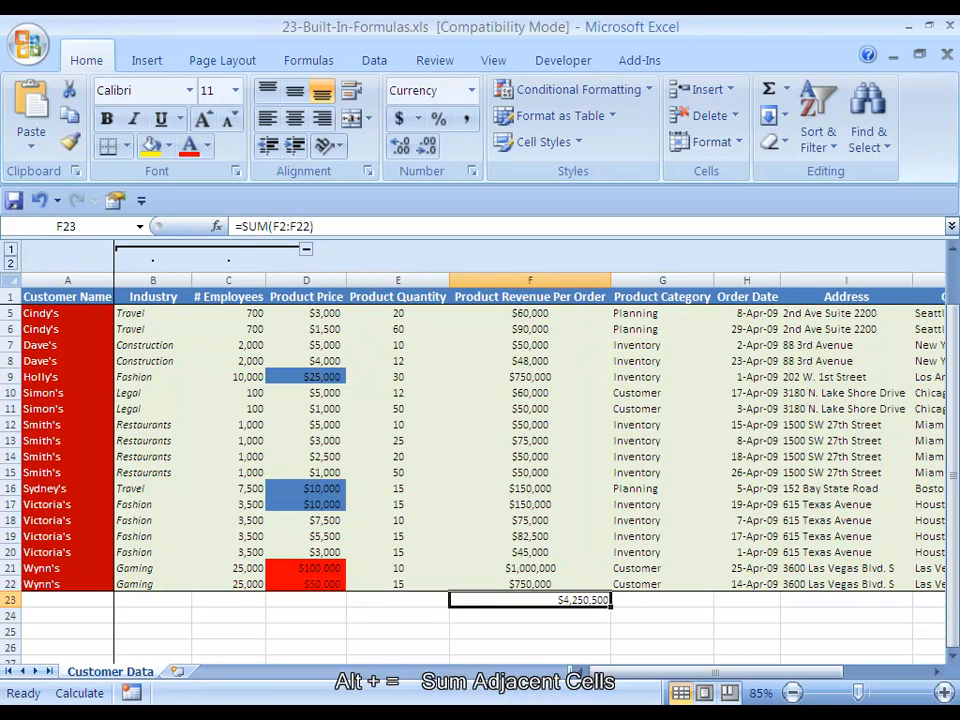
key(Delete)
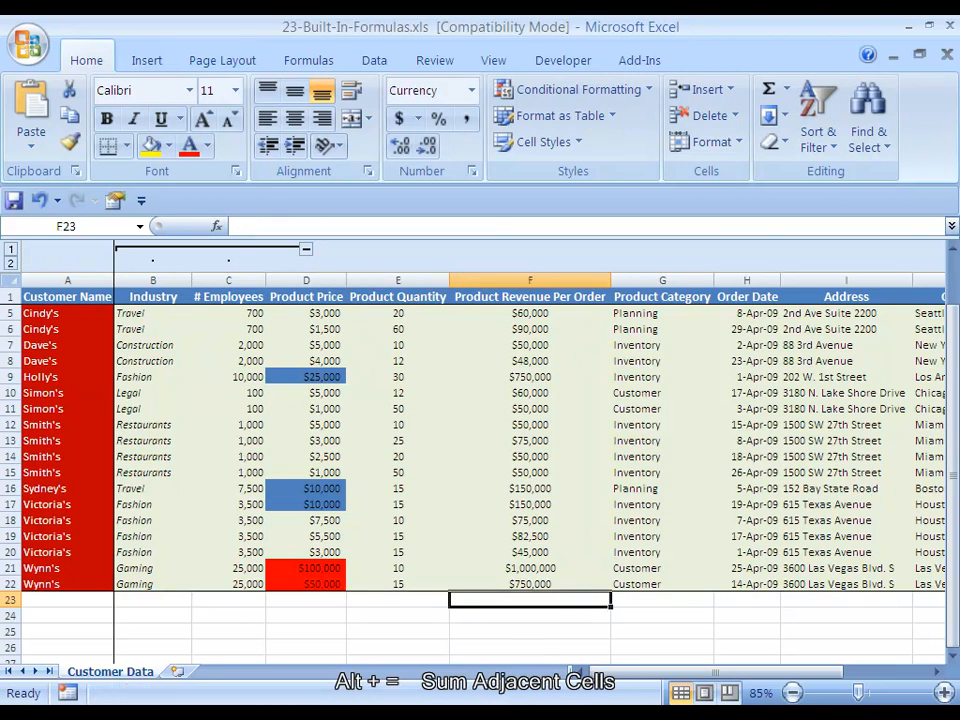
- Go through the Product Quantity column from its header down to E24, two rows below the last entry
key(Left)
key(Up)
key(Up)
key(ctrl+Up)
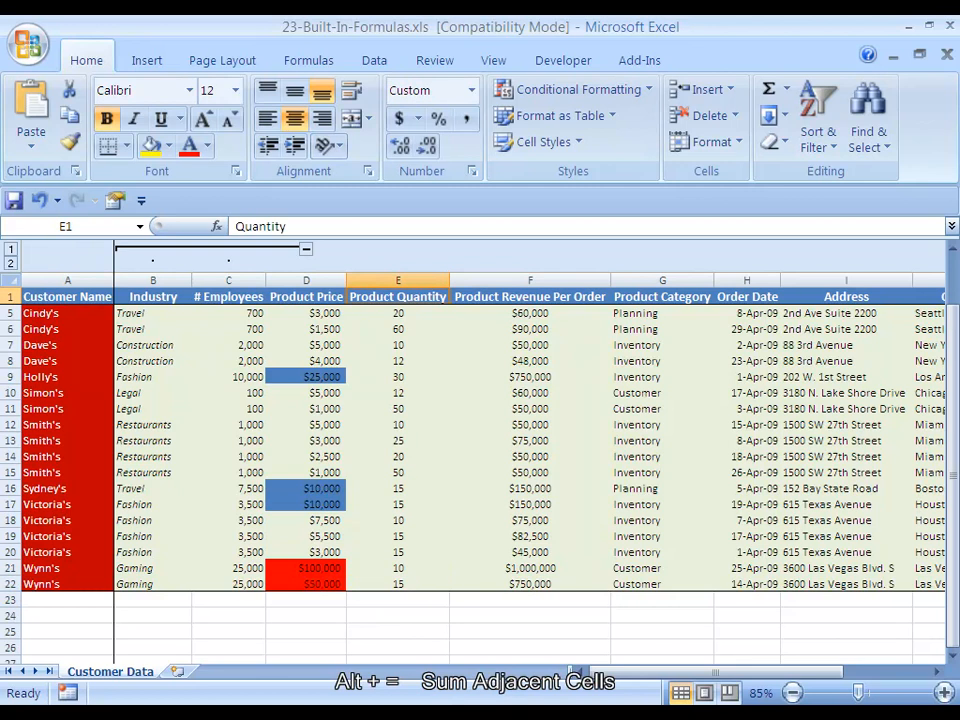
key(Down)
key(Down)
key(Down)
key(Down)
key(Down)
key(Down)
key(Down)
key(Down)
key(Down)
key(Down)
key(Down)
key(Down)
key(Down)
key(Down)
key(Down)
key(Down)
key(Down)
key(Down)
key(Down)
key(Down)
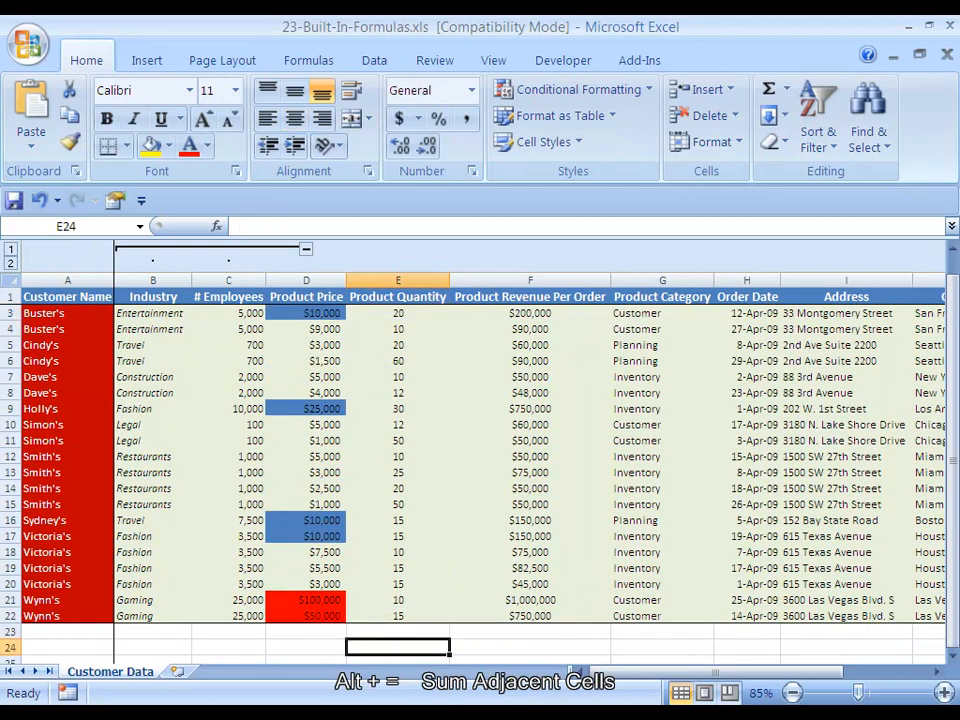
- Count the Product Quantity entries in E24 with a COUNT formula over E2:E22
text(=C)
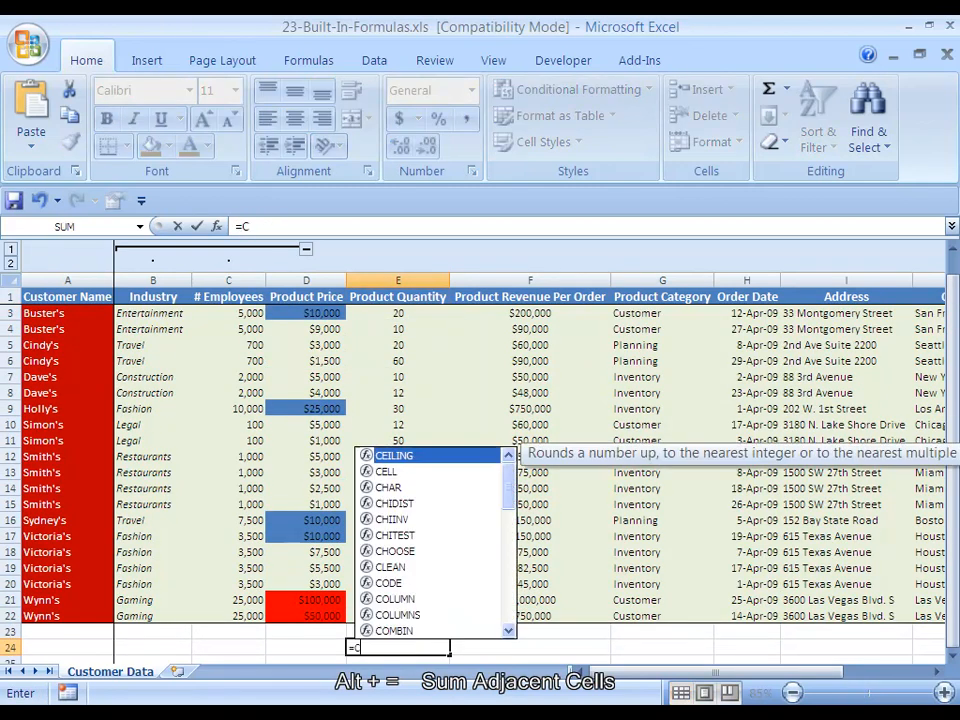
text(OUNT)
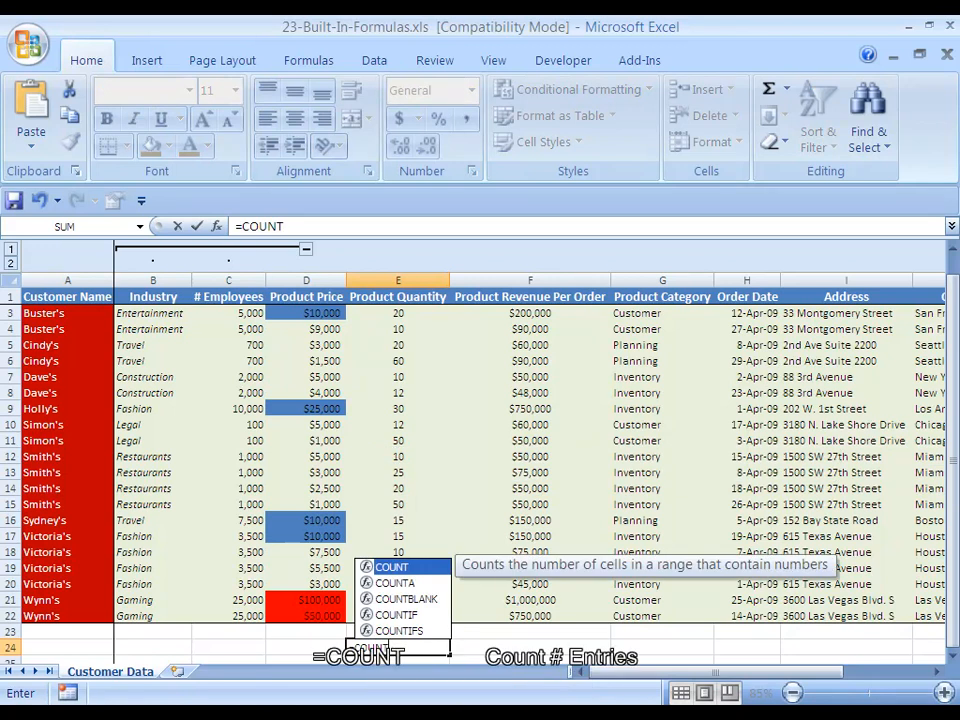
text(()
key(Up)
key(Up)
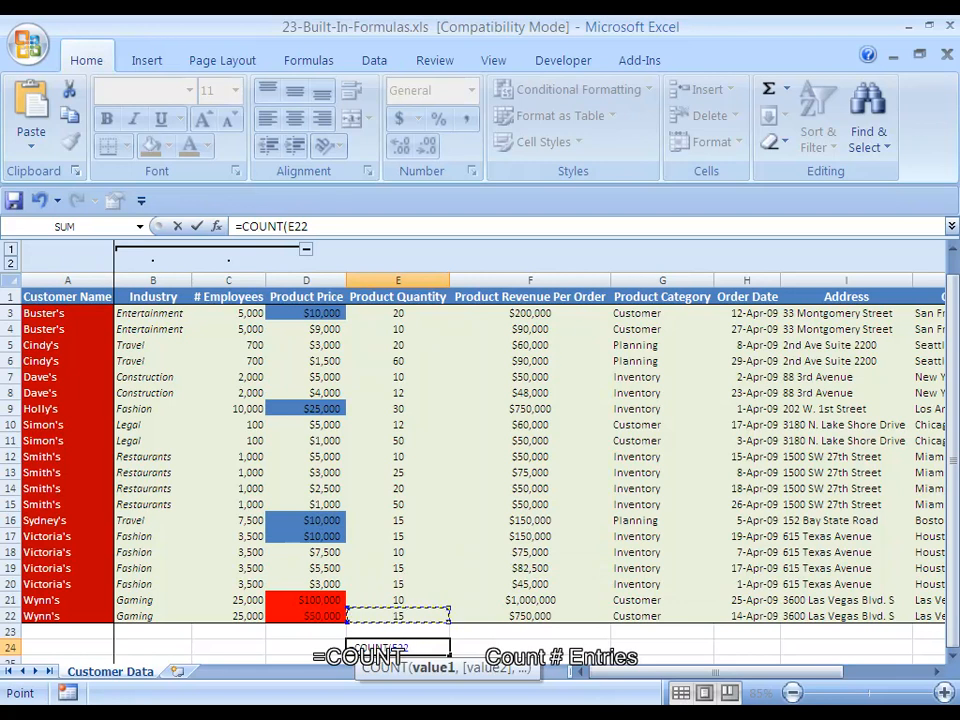
key(ctrl+shift+Up)
key(shift+Down)
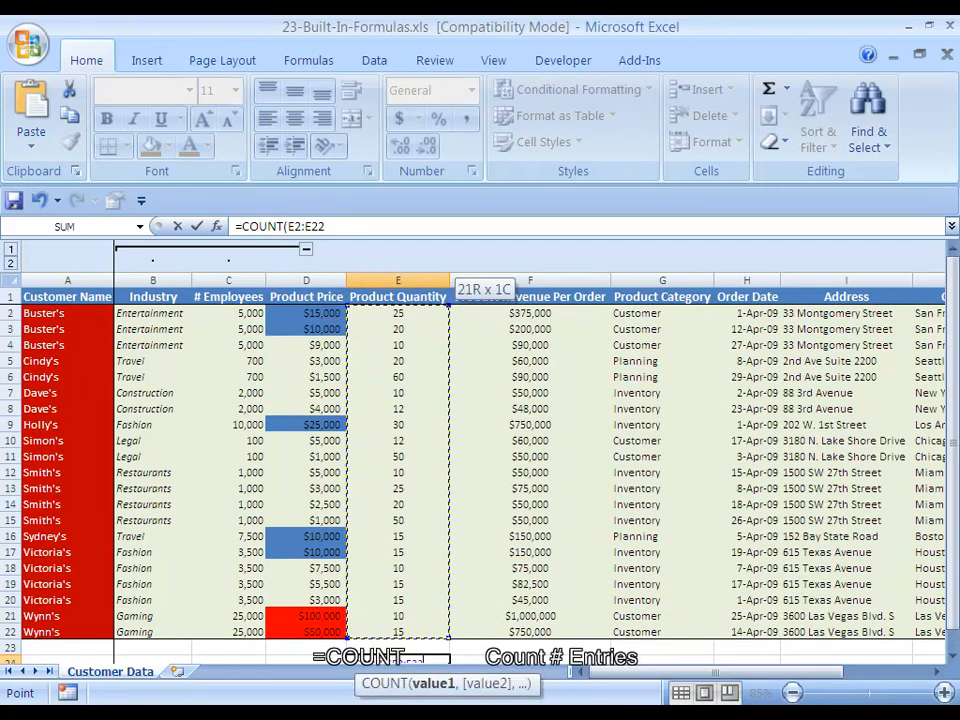
key(Return)
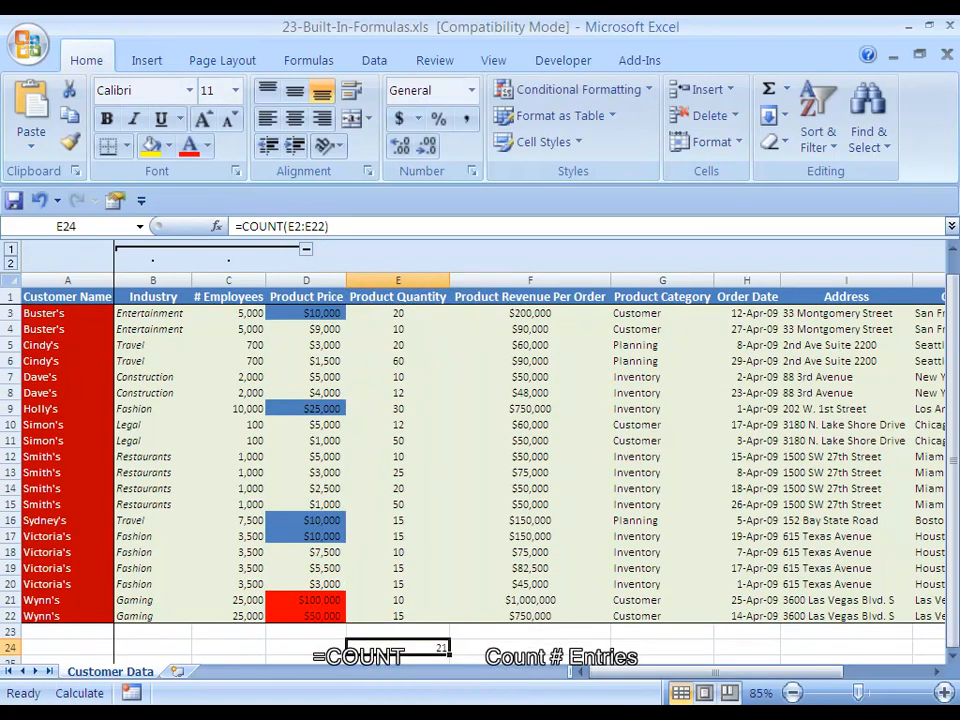
- Sum the Product Quantity values in E23, just above the COUNT formula, with AutoSum over E2:E22
key(Up)
key(Up)
click(11, 616)
drag(78, 616, 78, 300)
key(Down)
key(Down)
key(Up)
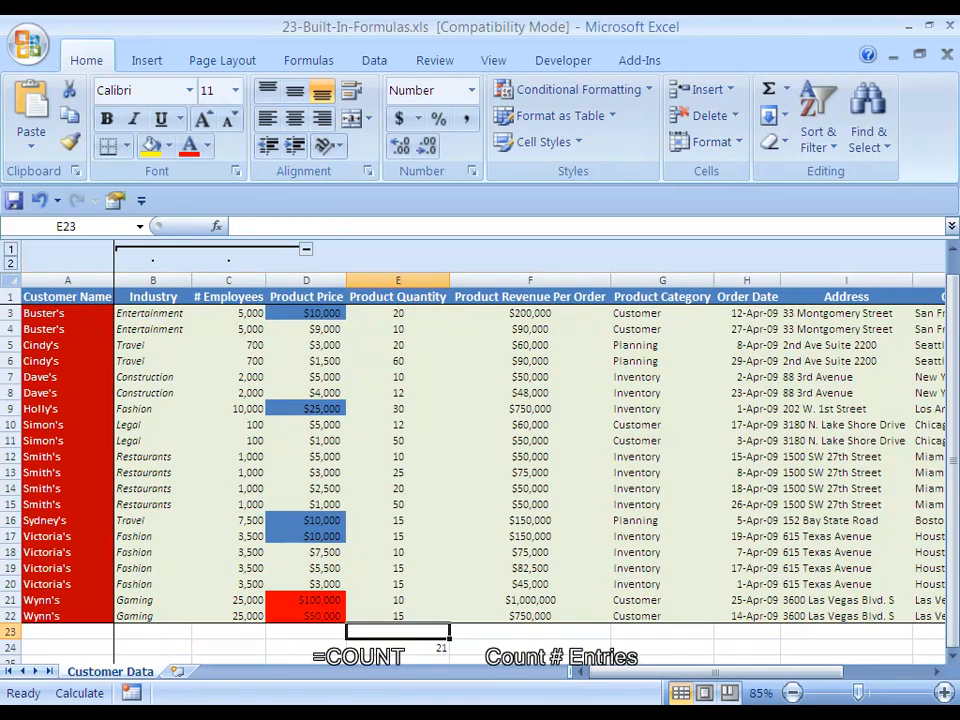
key(alt+equal)
key(alt+equal)
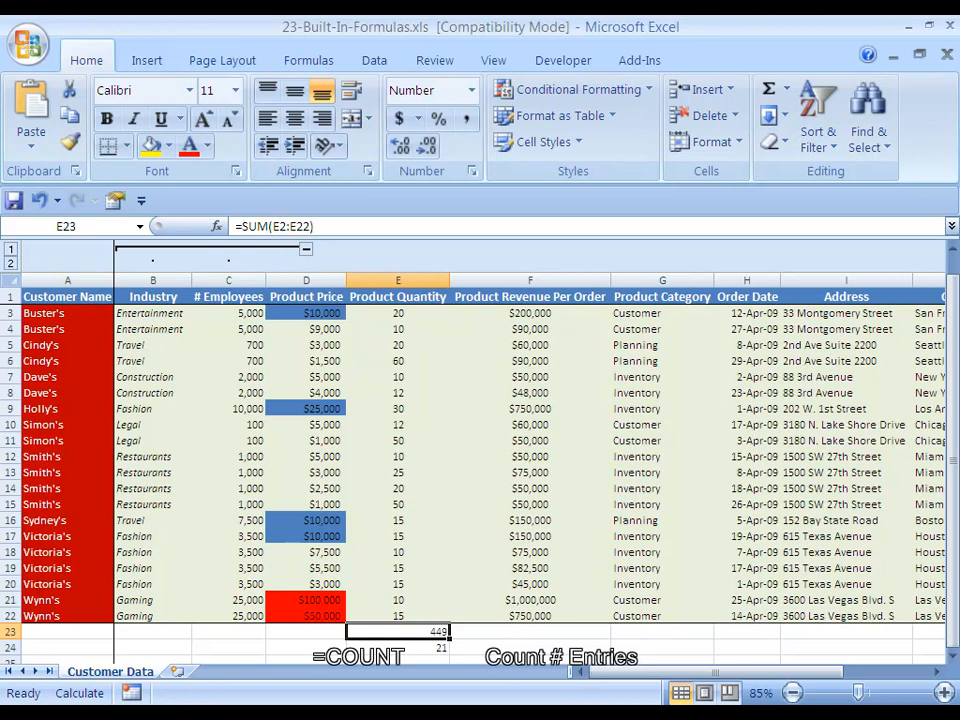
- Clear the SUM formula from E23 and the COUNT formula from E24
key(Delete)
key(Down)
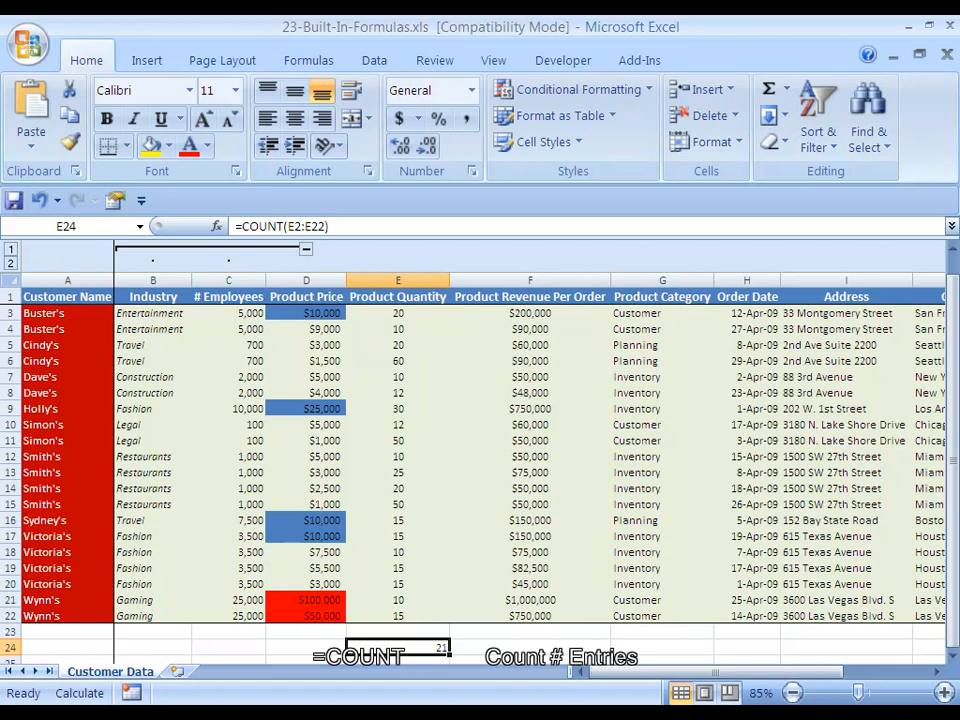
key(Delete)
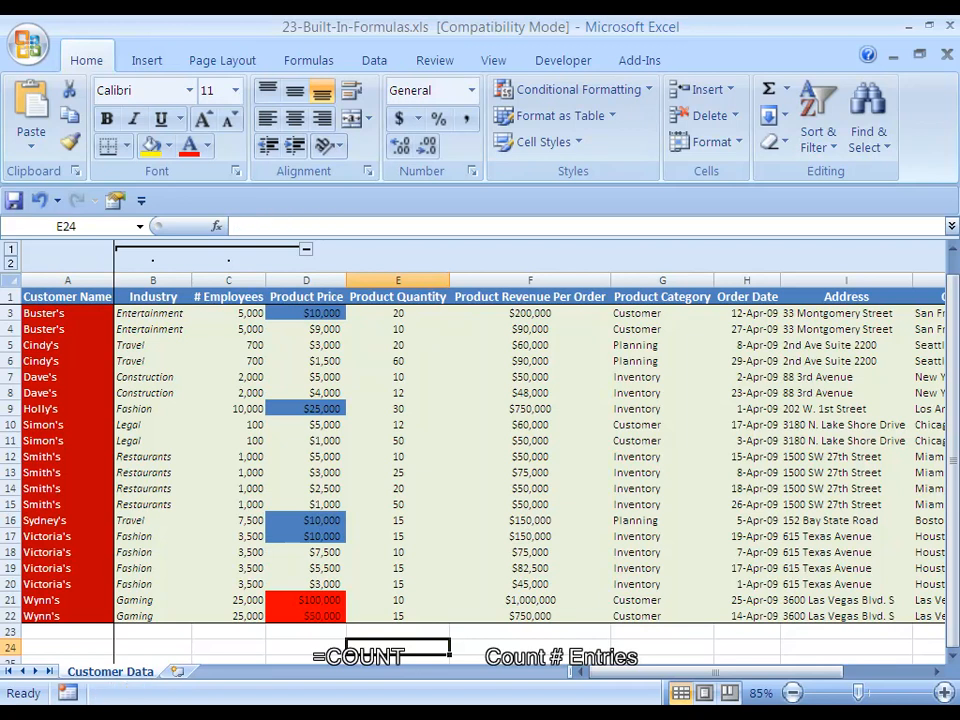
- Calculate the average Product Revenue Per Order in F24 with an AVERAGE formula over F2:F22
key(Right)
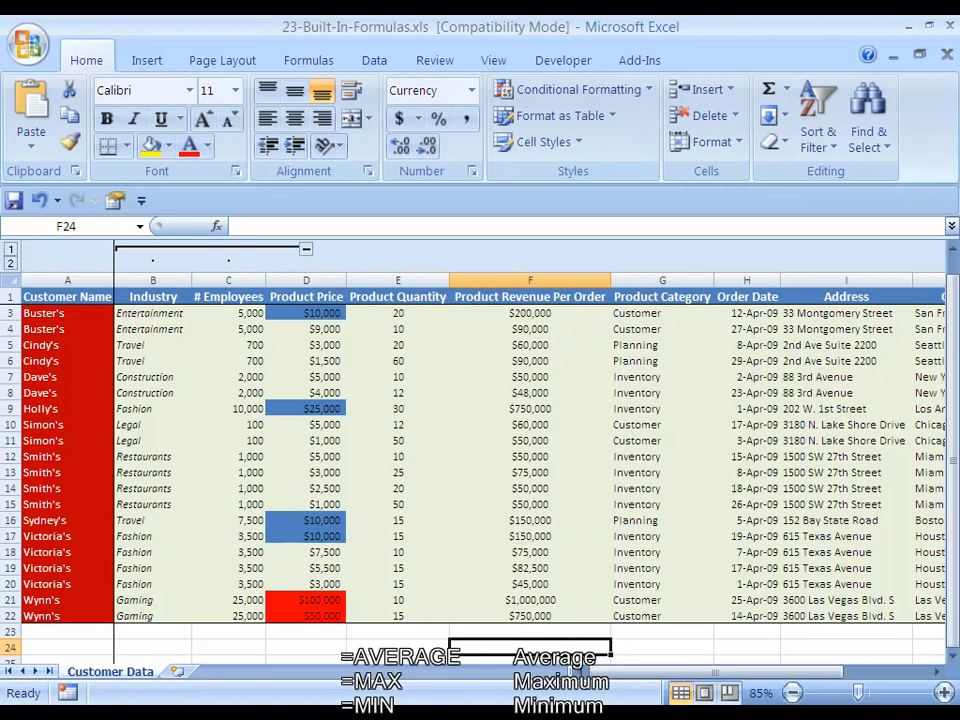
text(=AVE)
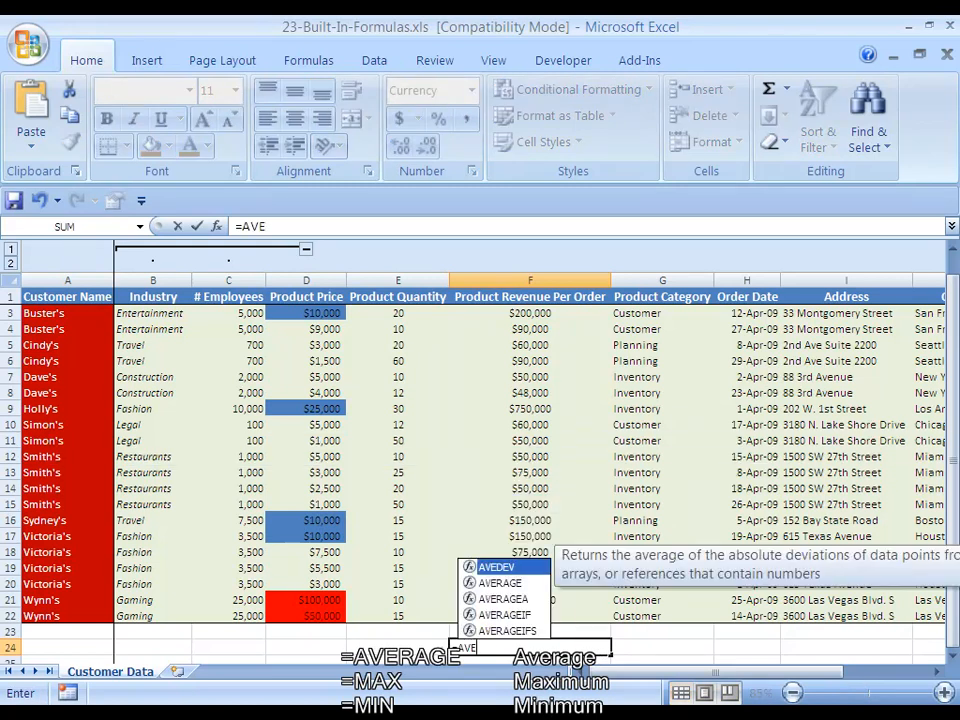
text(RAGE()
drag(530, 616, 530, 300)
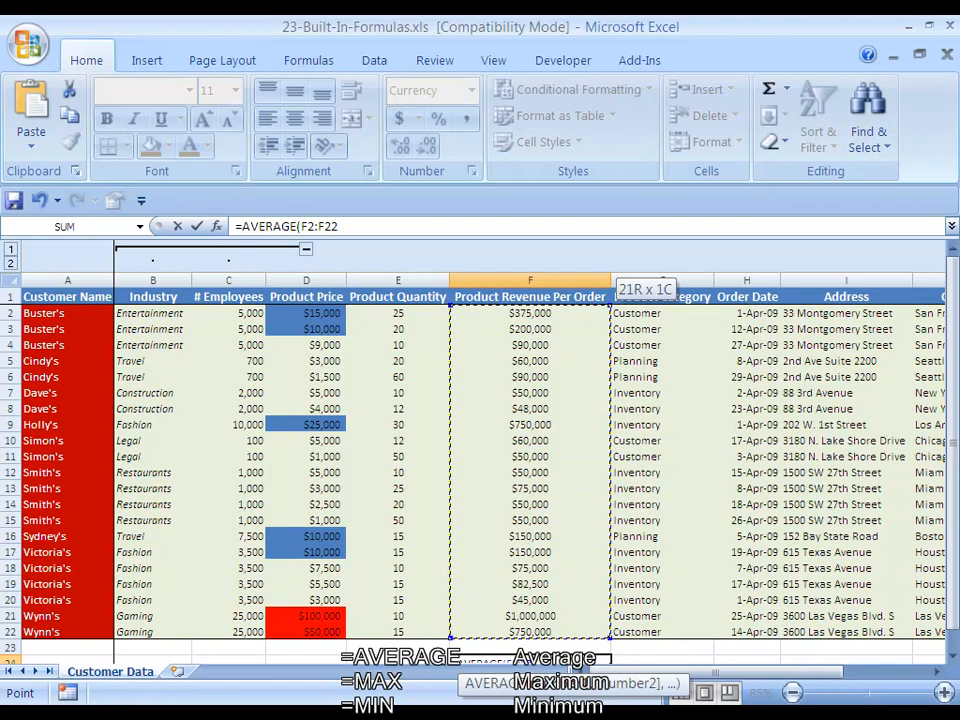
text())
key(ctrl+Return)
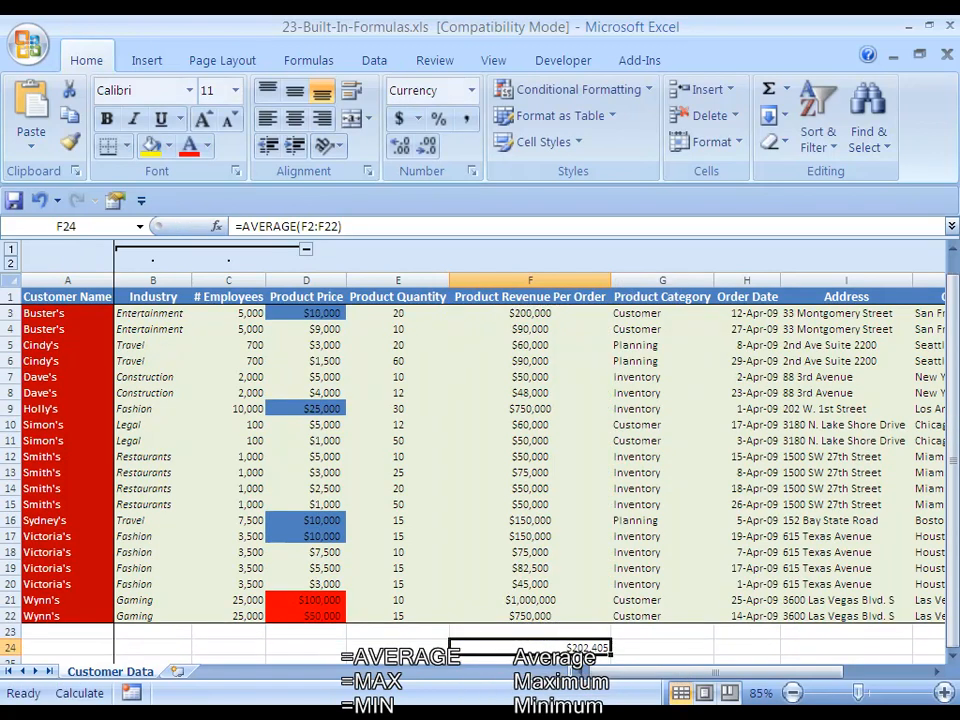
- Replace the formula in F24 with a MAX formula over the Product Revenue Per Order range F2:F22
scroll(575, 655, down, 1)
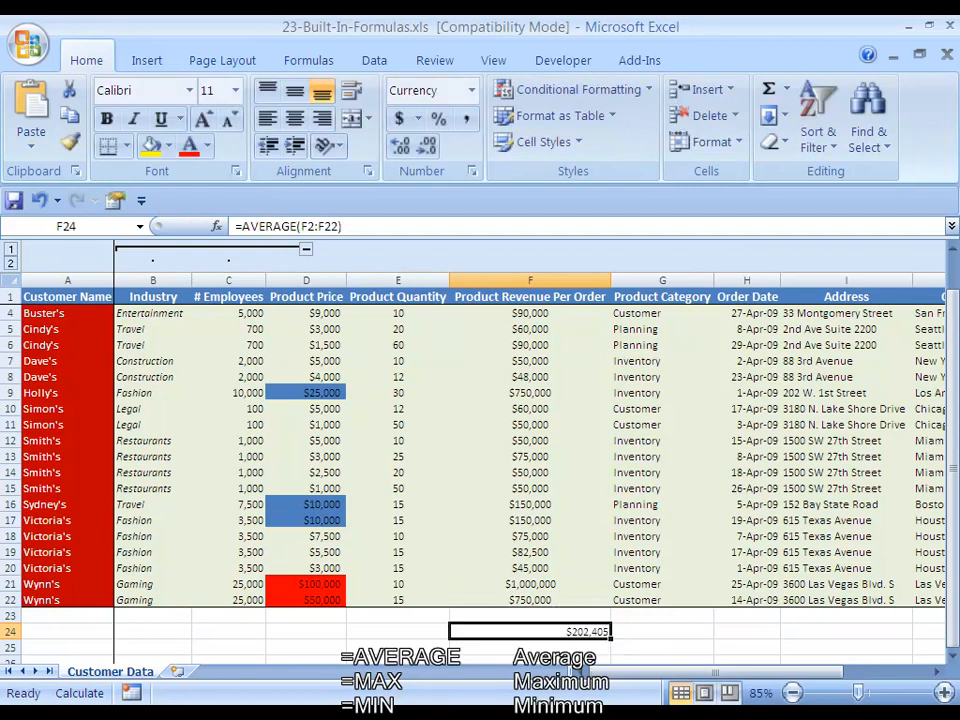
text(=MAX()
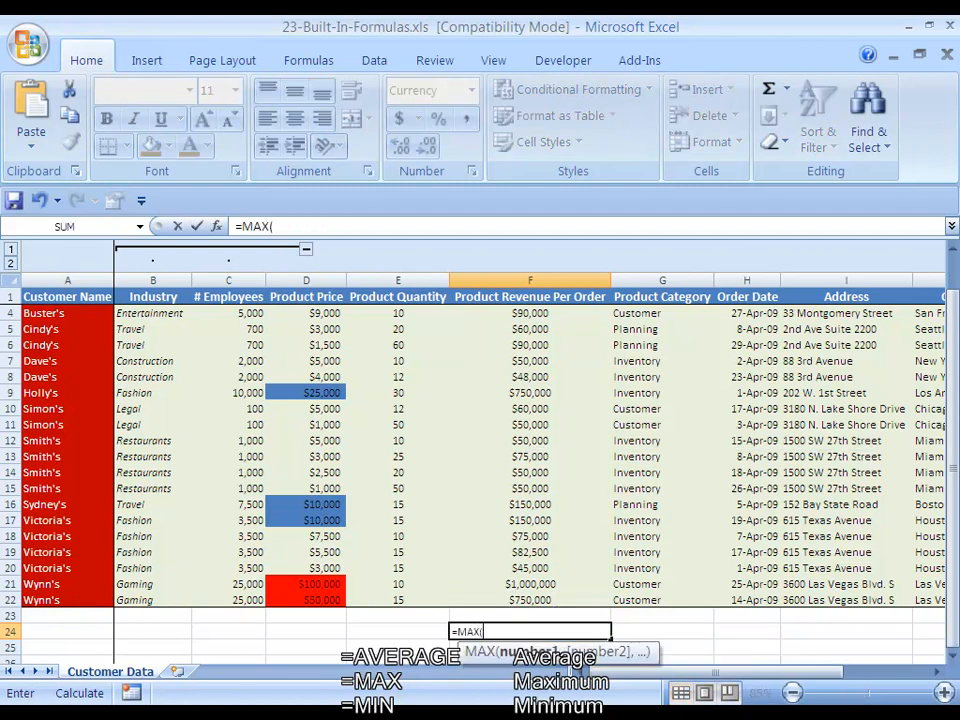
key(Up)
key(Up)
key(ctrl+shift+Up)
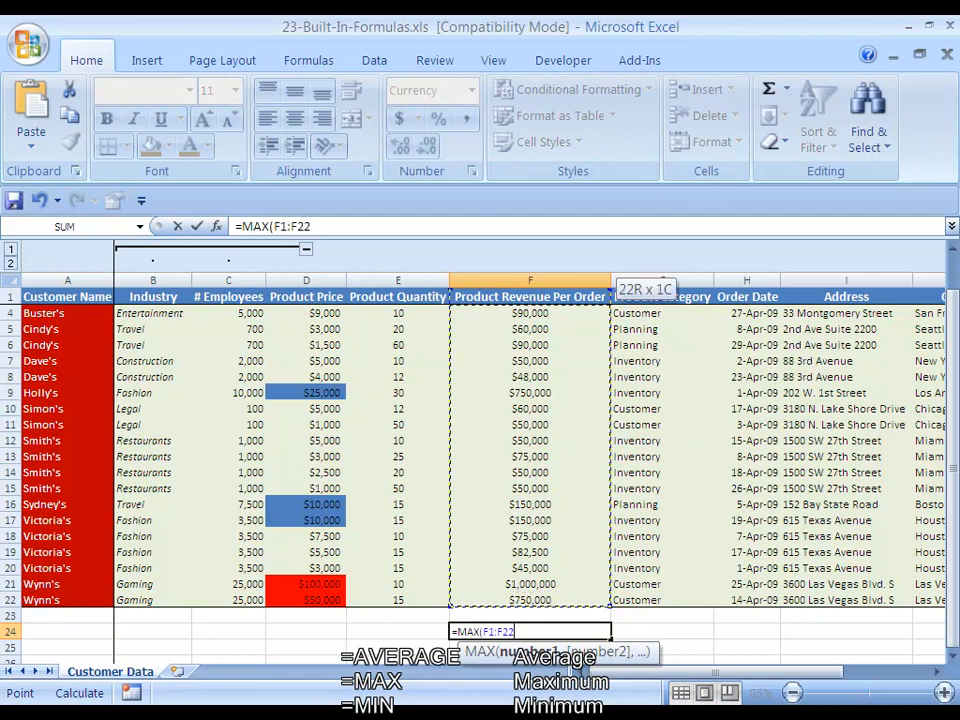
text())
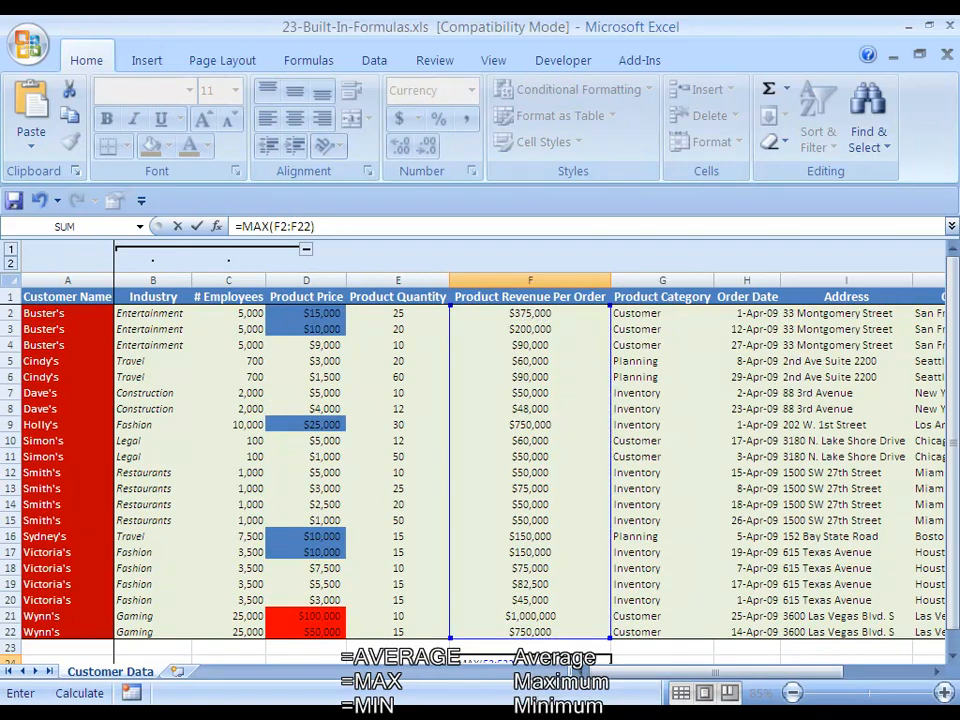
key(Return)
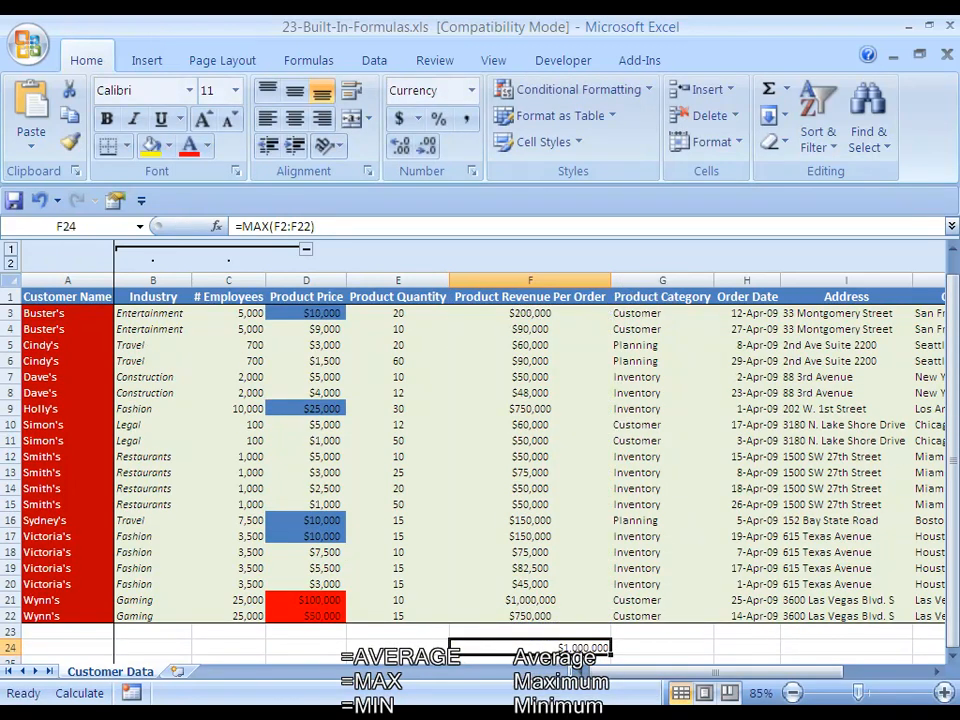
- Replace the formula in F24 with a MIN formula over the Product Revenue Per Order range F2:F22
text(=MIN()
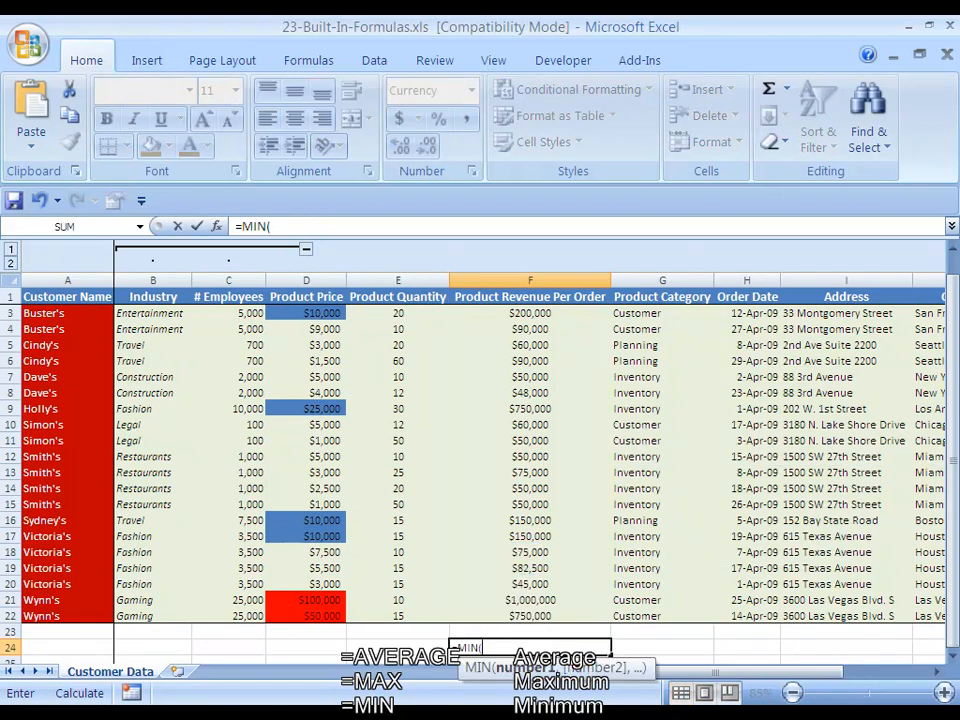
key(Up)
key(Up)
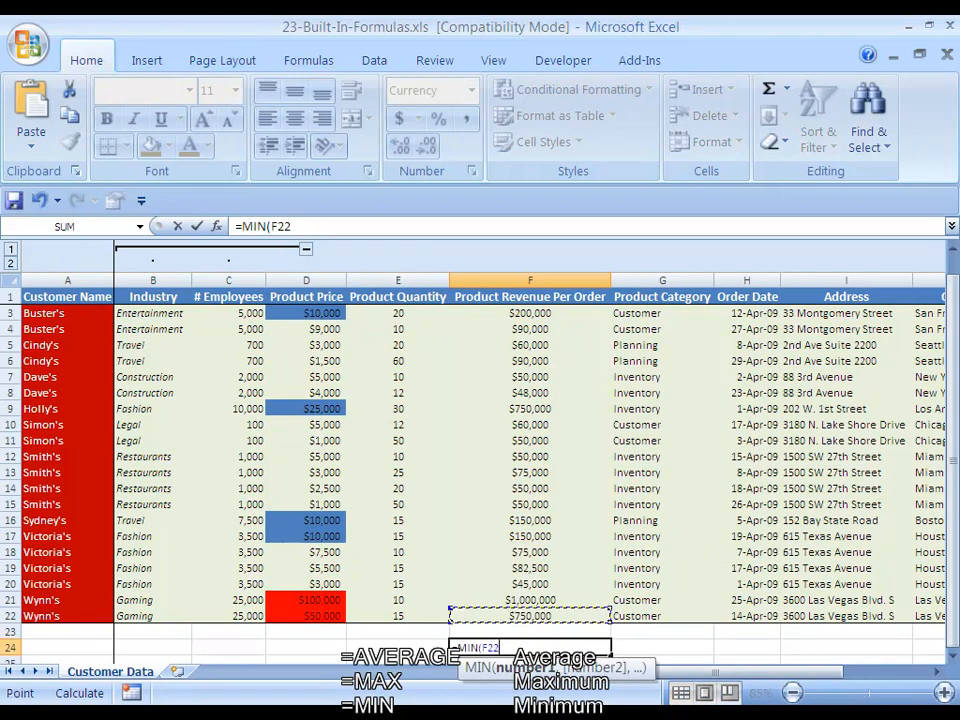
key(ctrl+shift+Up)
key(shift+Down)
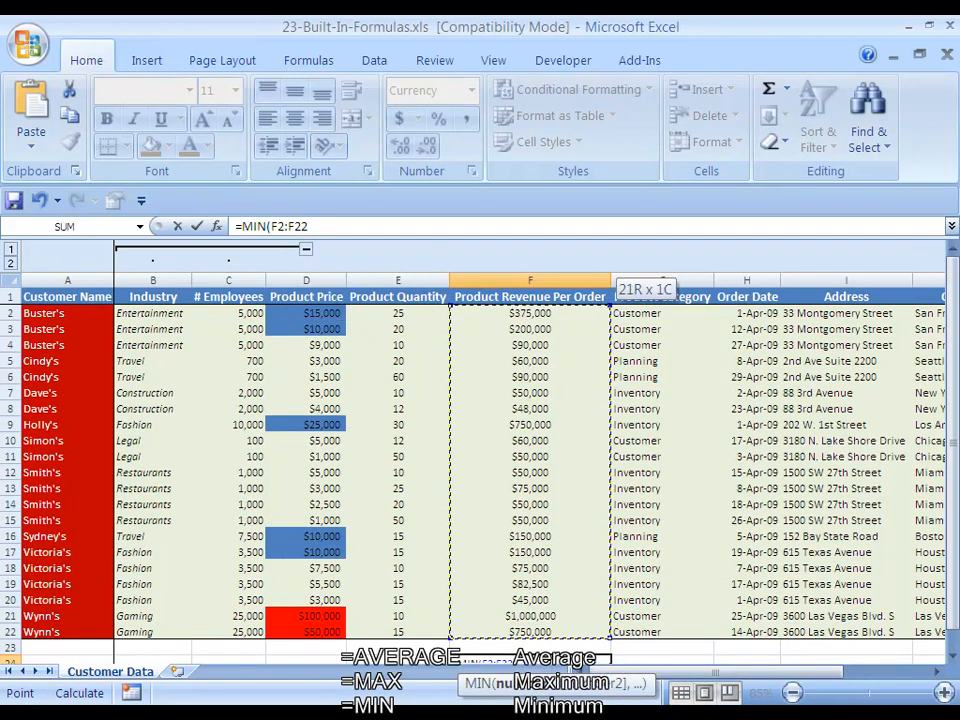
text())
key(Return)
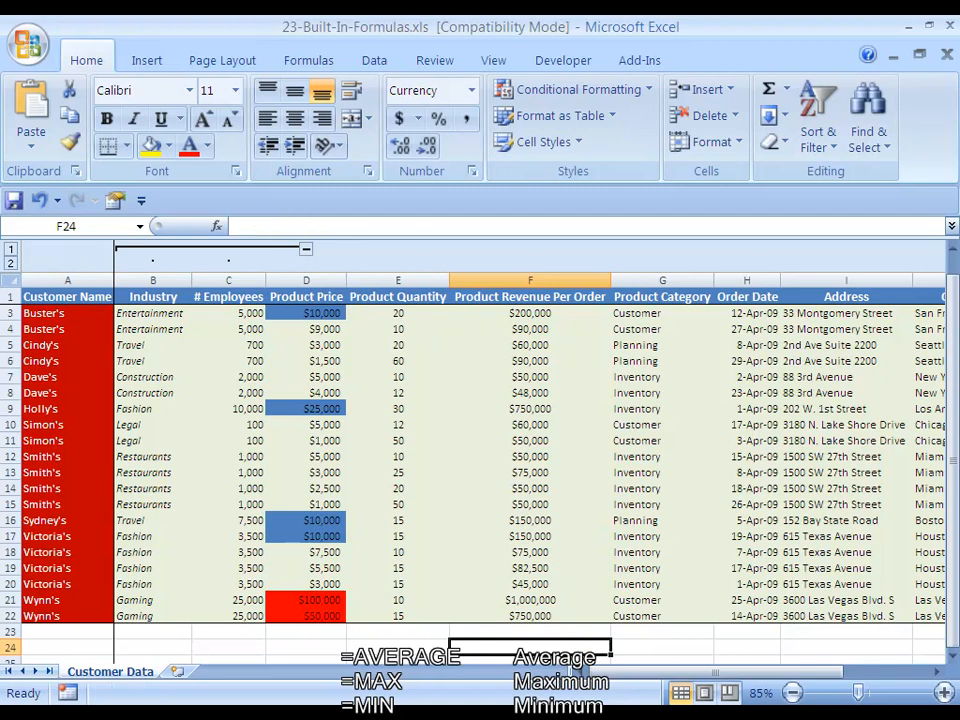
text(=MAXIMUM()
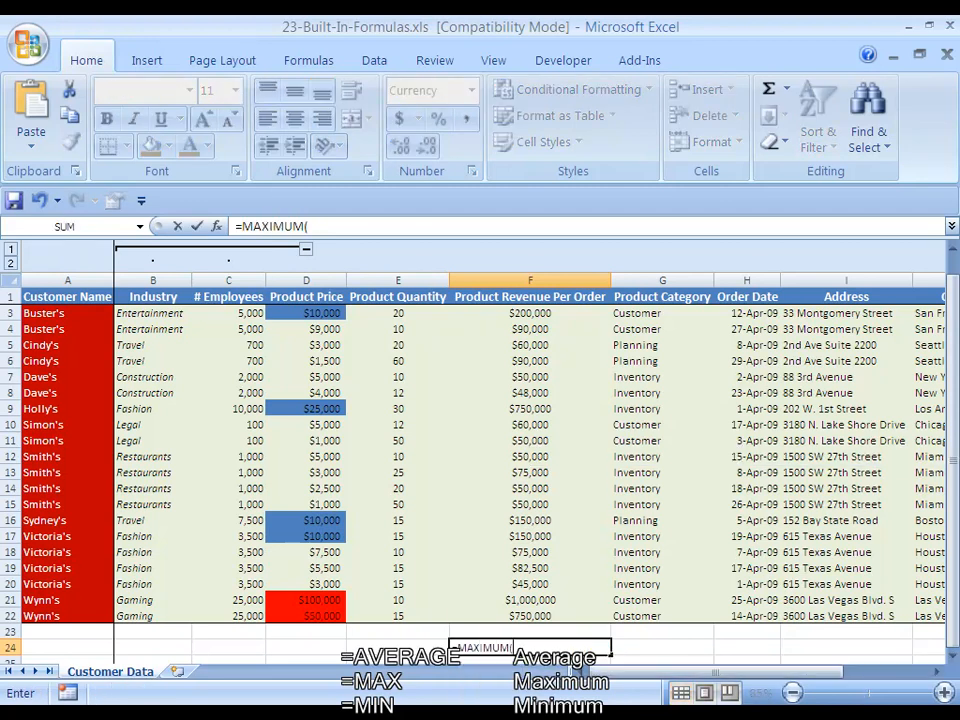
key(BackSpace)
key(BackSpace)
key(BackSpace)
key(BackSpace)
key(BackSpace)
text(()
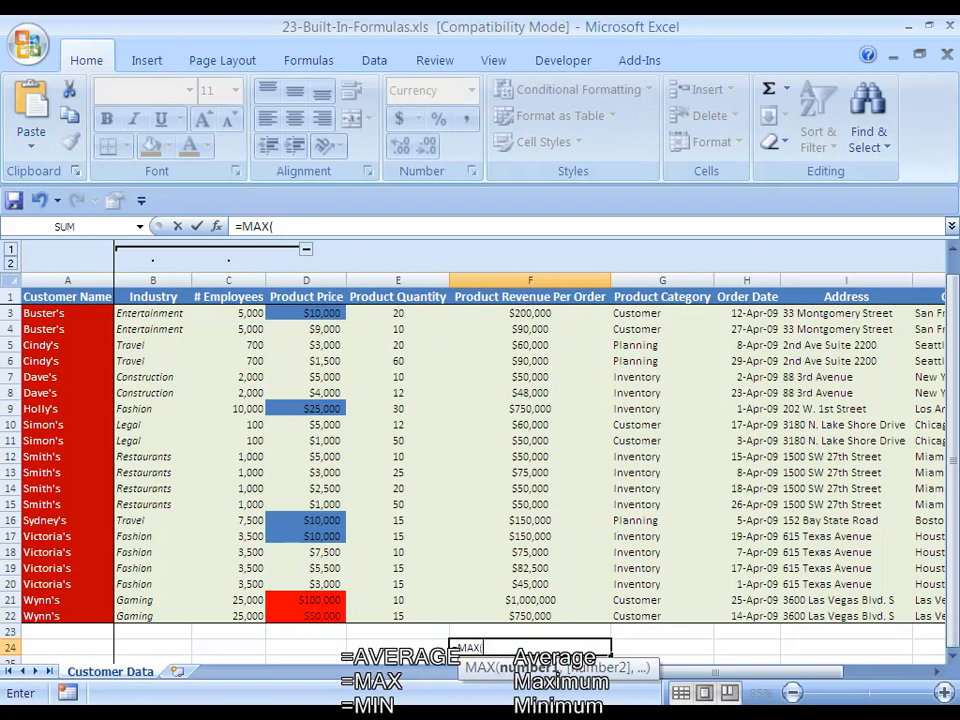
key(BackSpace)
key(Escape)
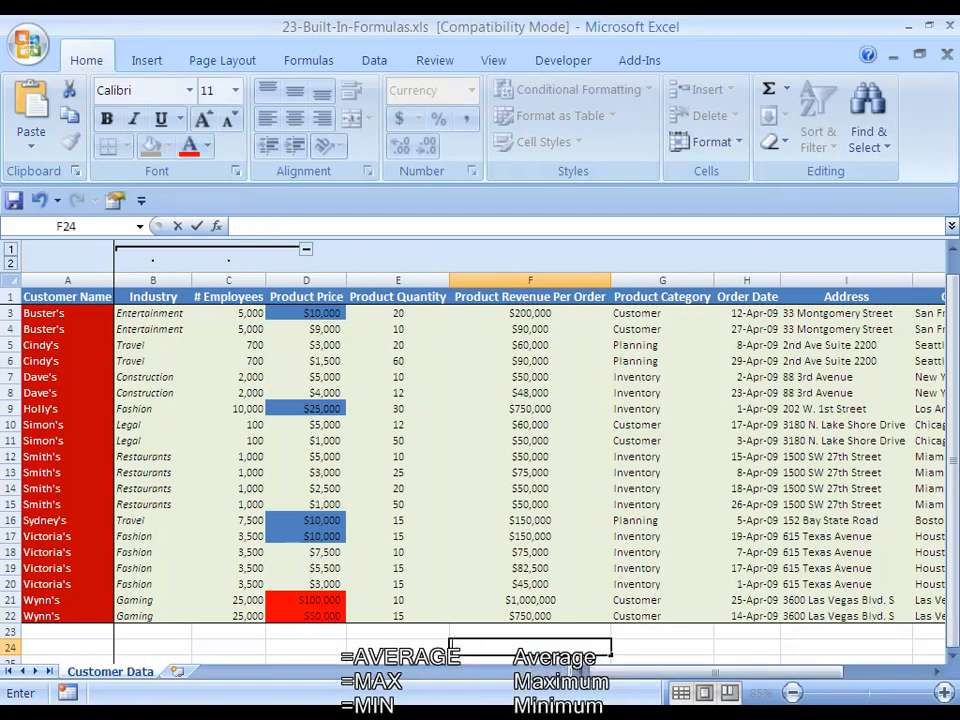
key(Escape)
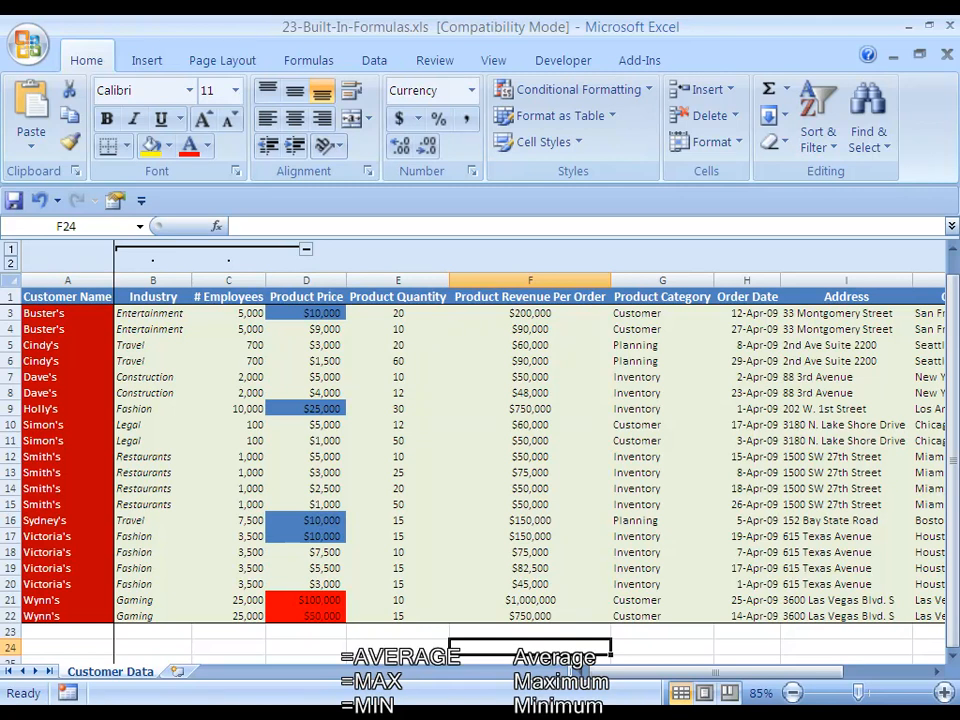
text(=SUMIF)
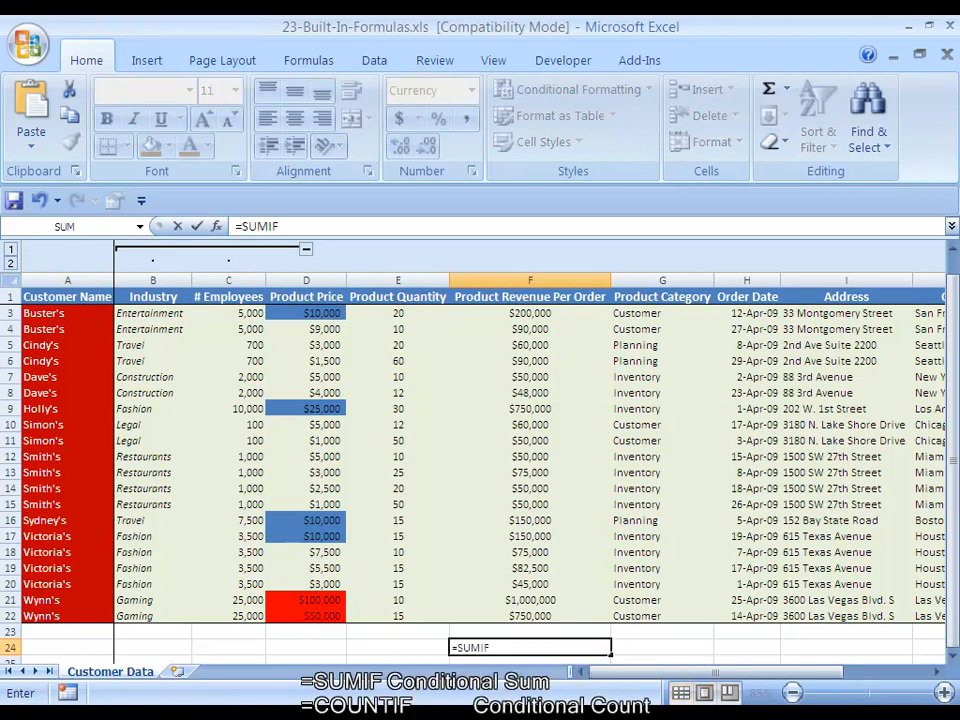
key(Escape)
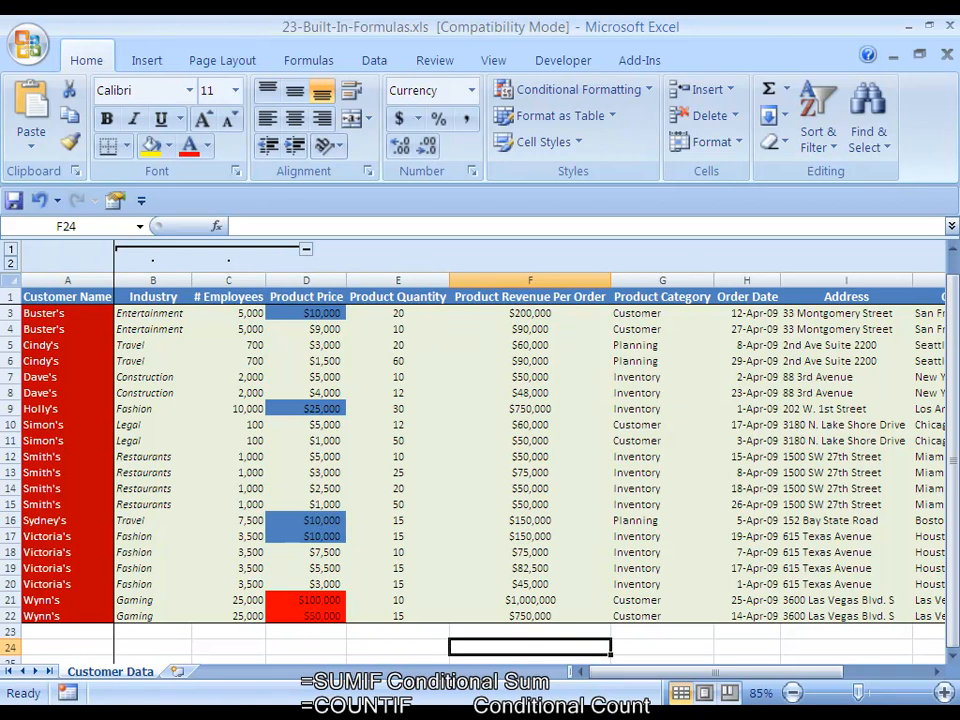
- Select the Product Revenue Per Order values in F2:F22 to review the amounts available for a conditional sum
key(Up)
key(Up)
key(Up)
key(Up)
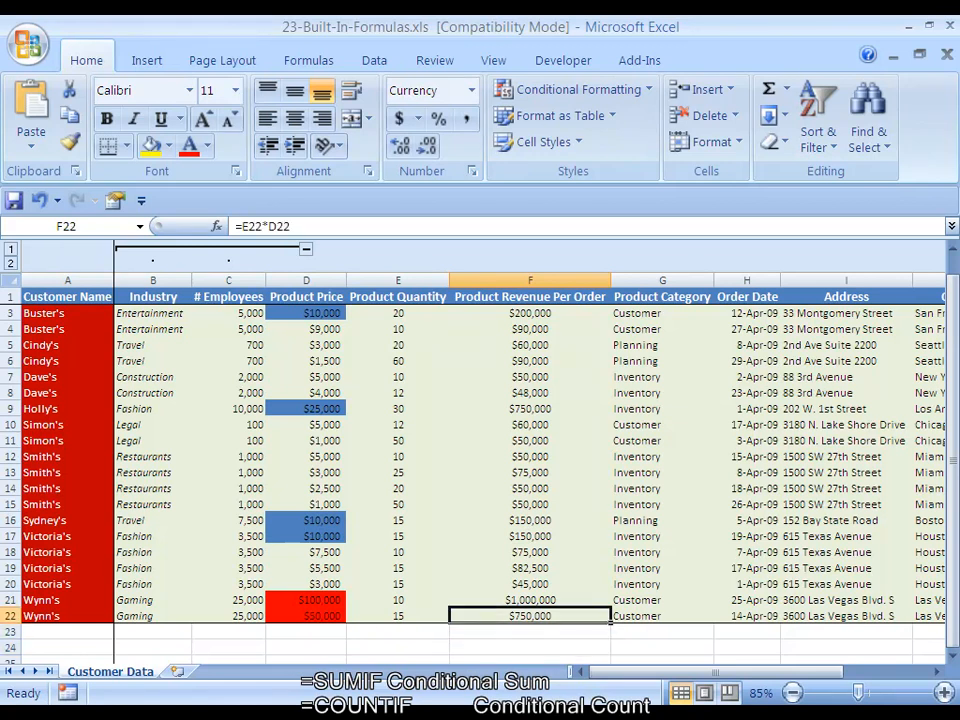
key(Up)
key(Up)
key(Up)
key(Up)
key(Up)
key(Up)
key(Up)
key(Up)
key(Up)
key(Up)
key(Up)
key(Up)
key(Up)
key(Up)
key(Up)
key(Up)
key(Up)
key(Up)
key(Up)
key(Down)
key(ctrl+shift+Down)
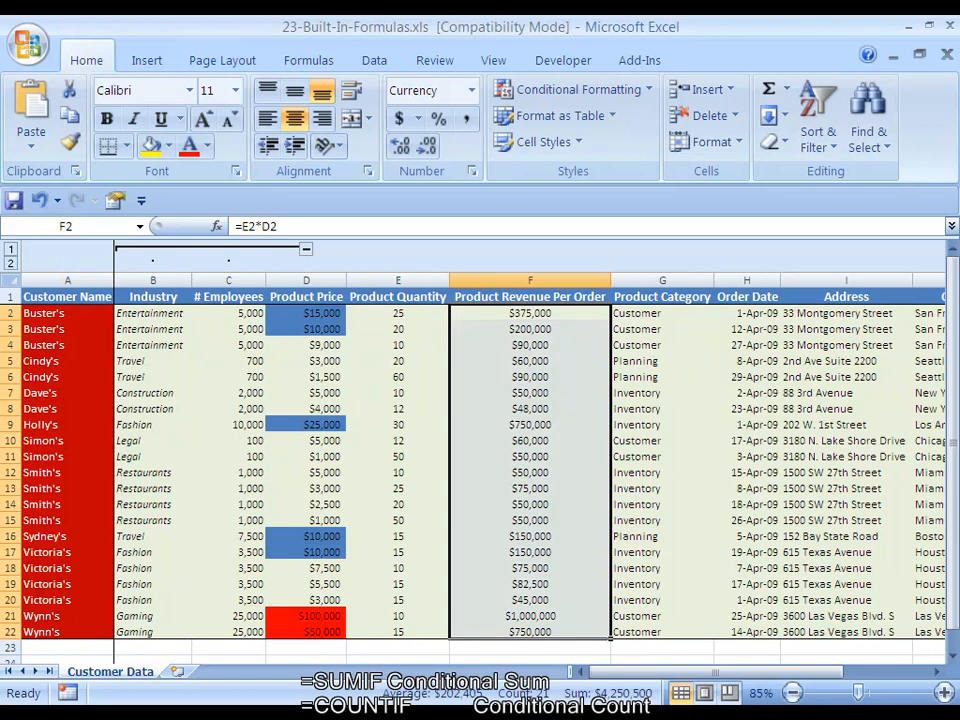
- Examine the # Employees values in column C and highlight the orders in rows 21 and 22
key(Down)
key(Down)
key(Down)
key(Down)
key(Down)
key(Down)
key(Down)
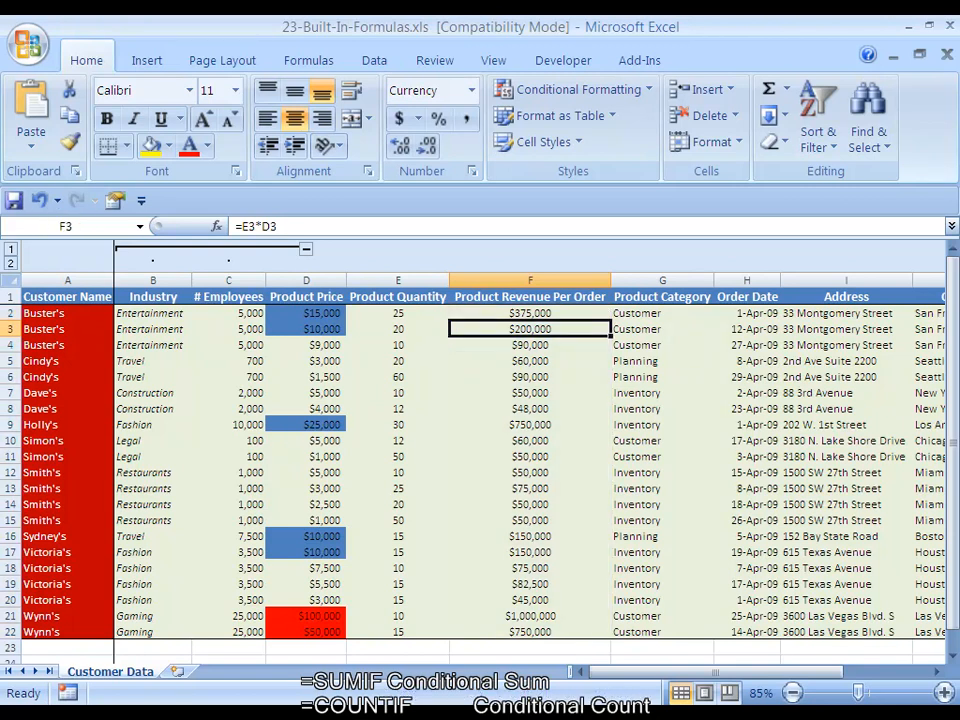
key(Left)
key(Left)
key(Left)
key(Left)
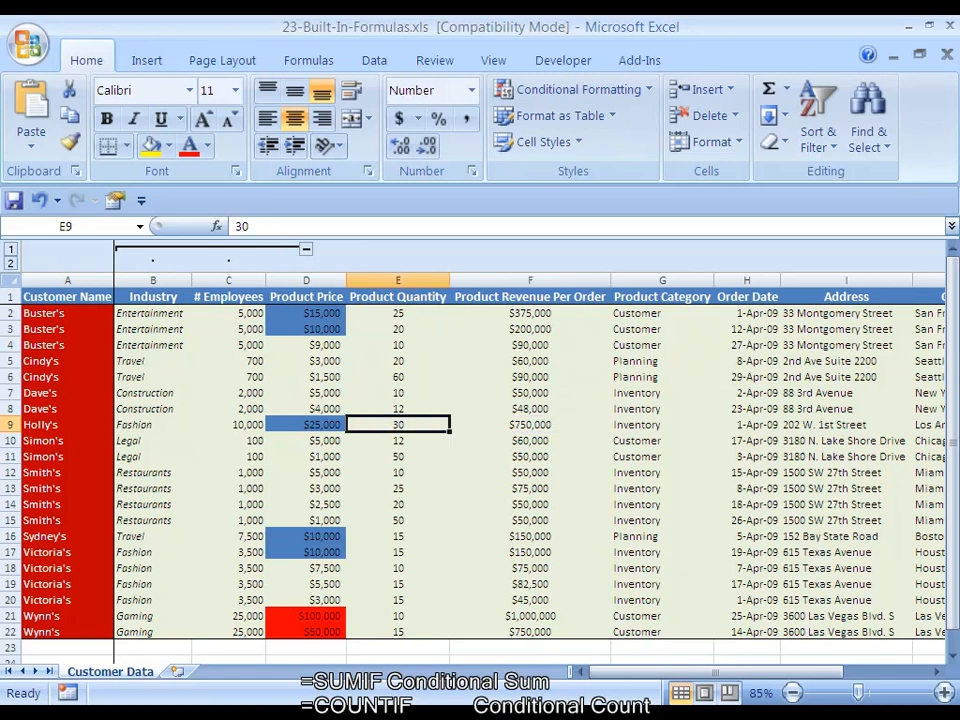
key(Right)
key(Up)
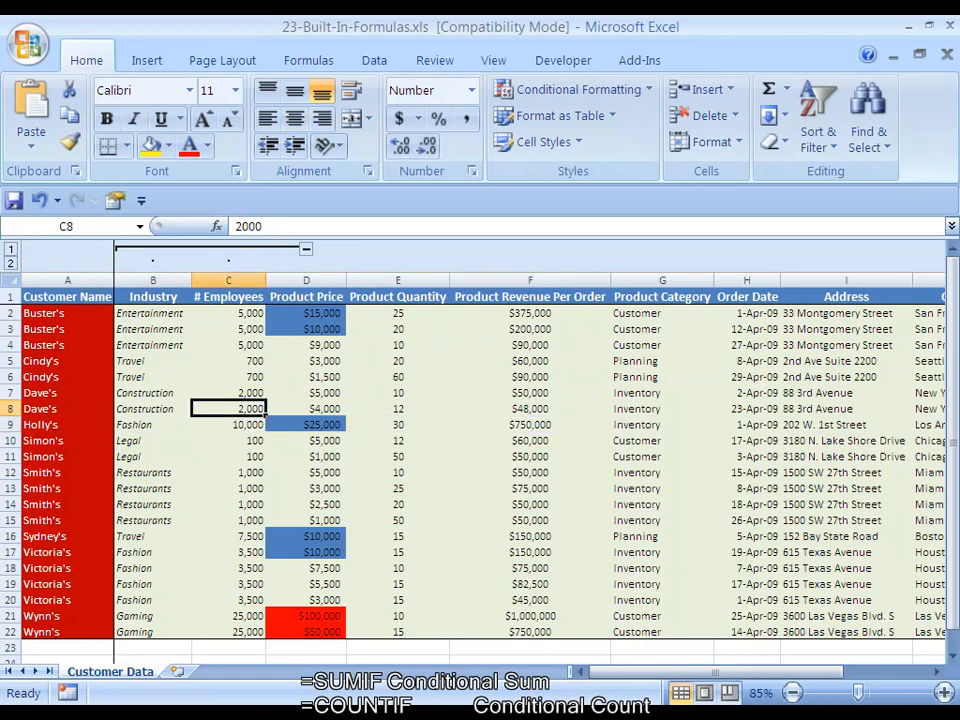
key(Down)
key(Down)
key(Down)
key(Down)
key(Down)
key(Down)
key(Down)
key(Down)
key(Down)
key(Down)
key(Down)
key(Down)
drag(12, 617, 16, 634)
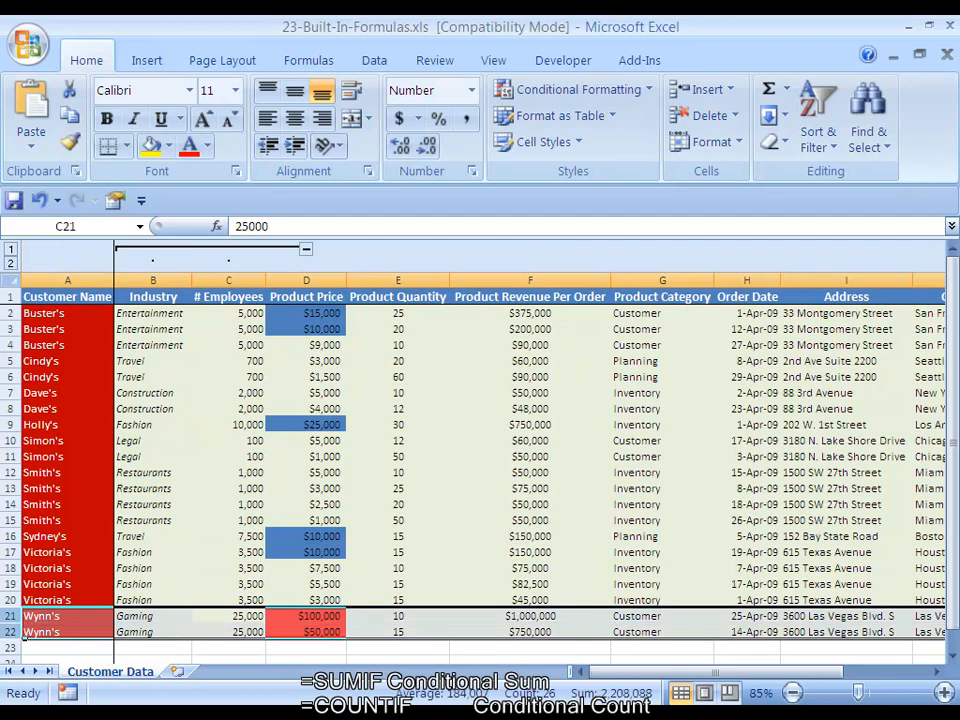
- Begin a SUMIF formula in F24 with the # Employees range C2:C22 as the range to test
key(Down)
key(Down)
key(Down)
key(Right)
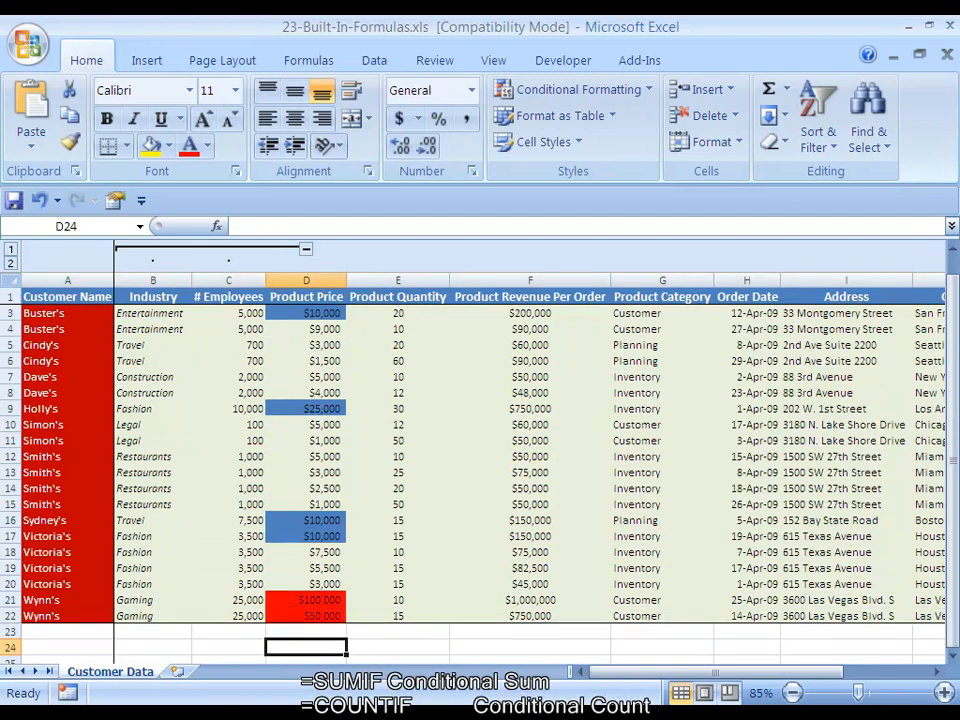
key(Right)
key(Right)
text(=SUMI)
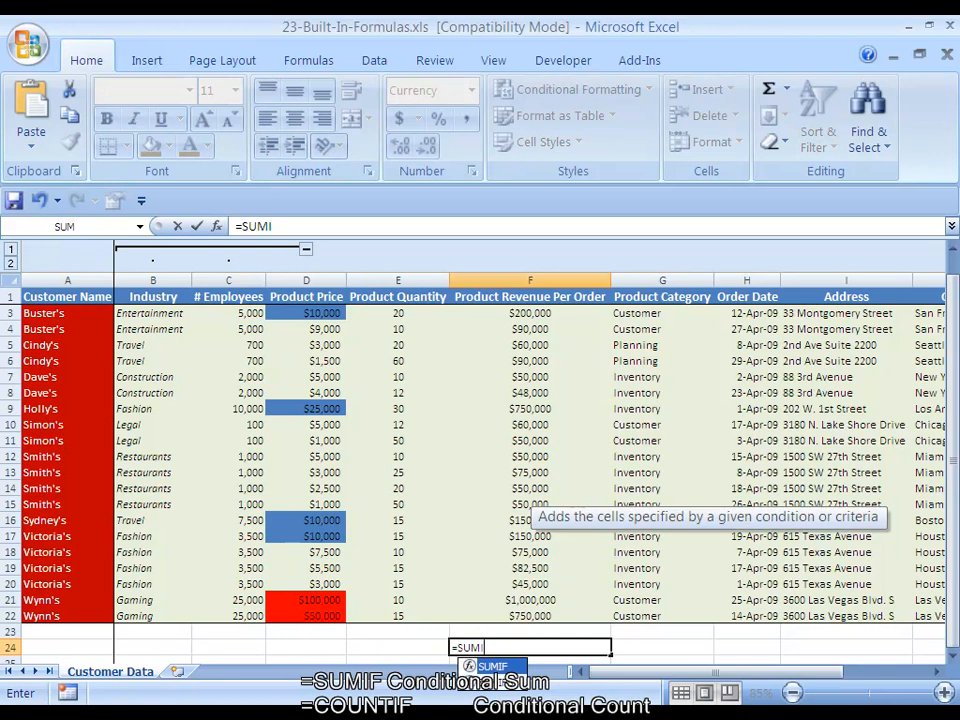
key(Tab)
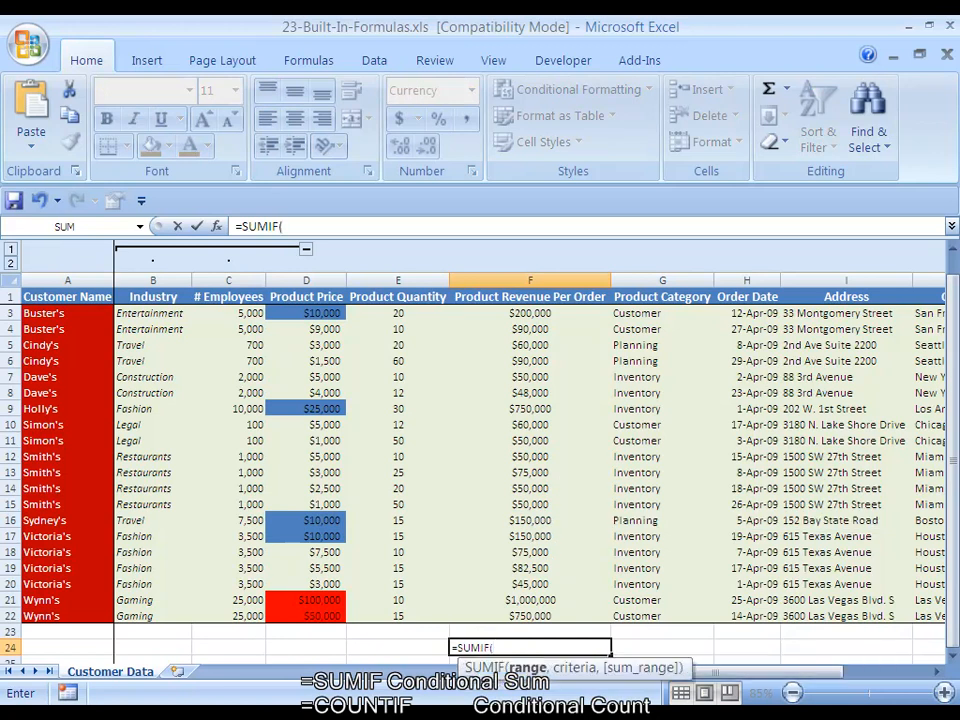
key(Left)
key(Left)
key(Left)
key(Up)
key(Up)
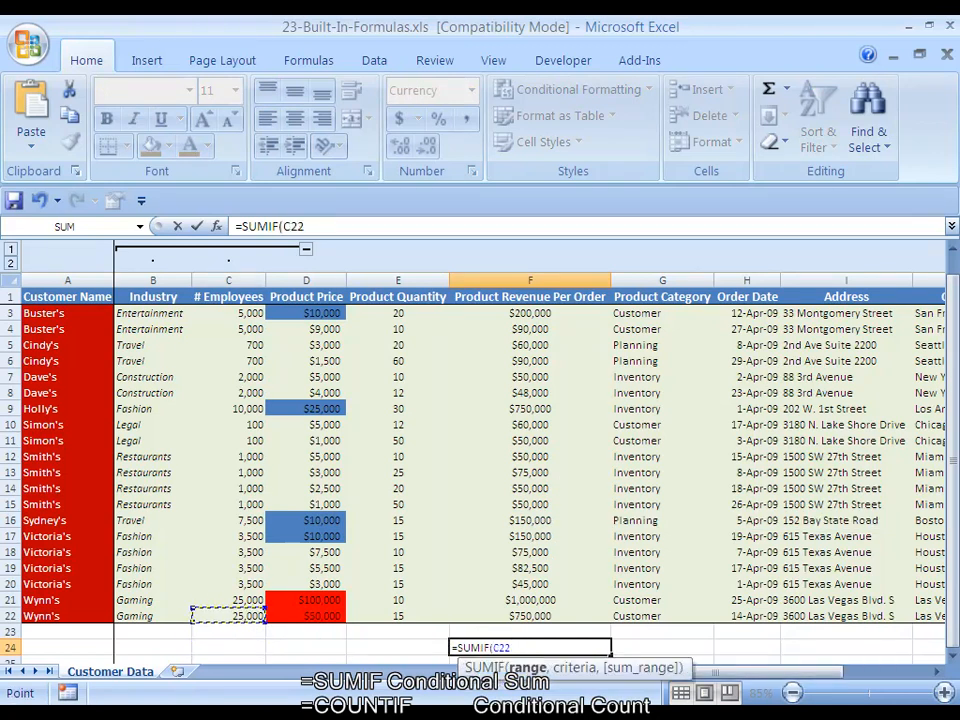
key(ctrl+shift+Up)
key(shift+Down)
key(shift+Down)
key(shift+Up)
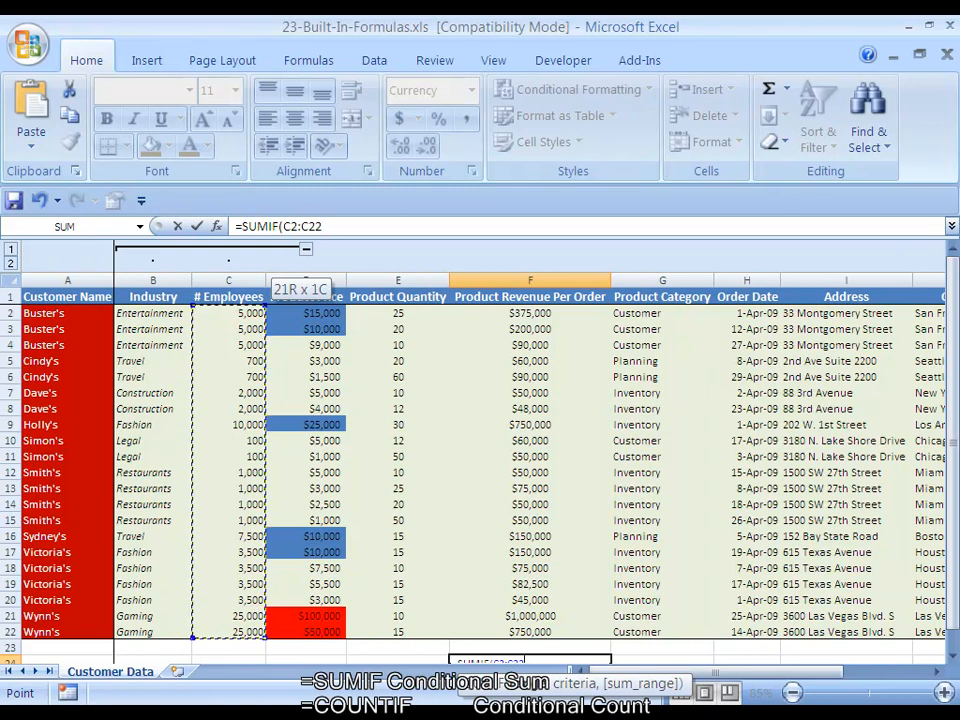
text(,)
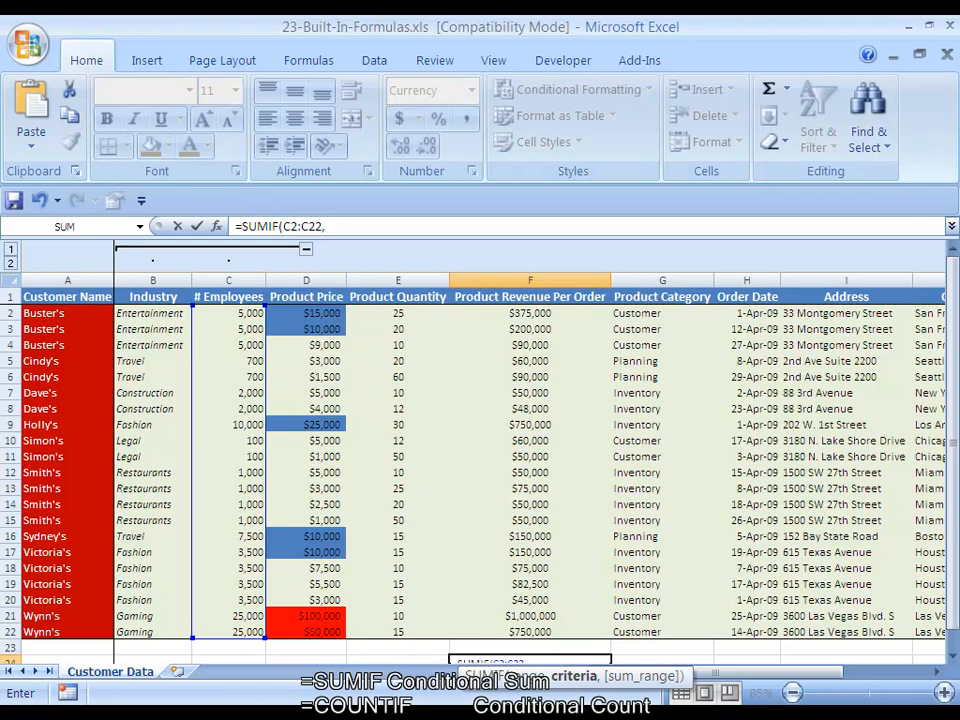
- Complete the SUMIF formula with the criterion ">10000" and the Product Revenue Per Order range F2:F22 as the sum range
text(")
text(>10000")
text(,)
key(Up)
key(Up)
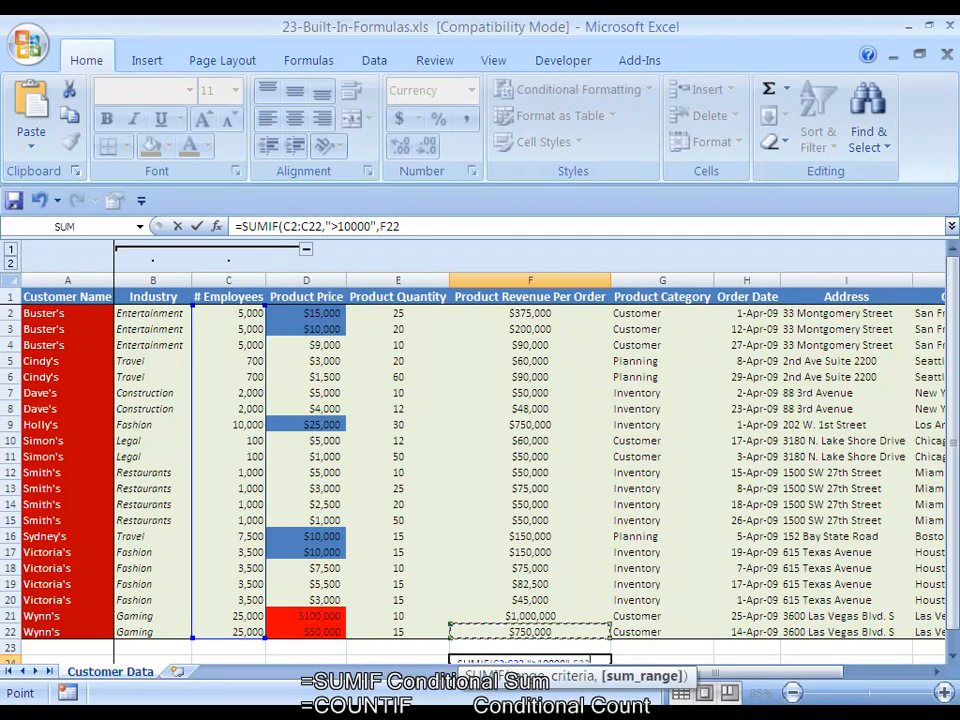
key(ctrl+shift+Up)
key(shift+Down)
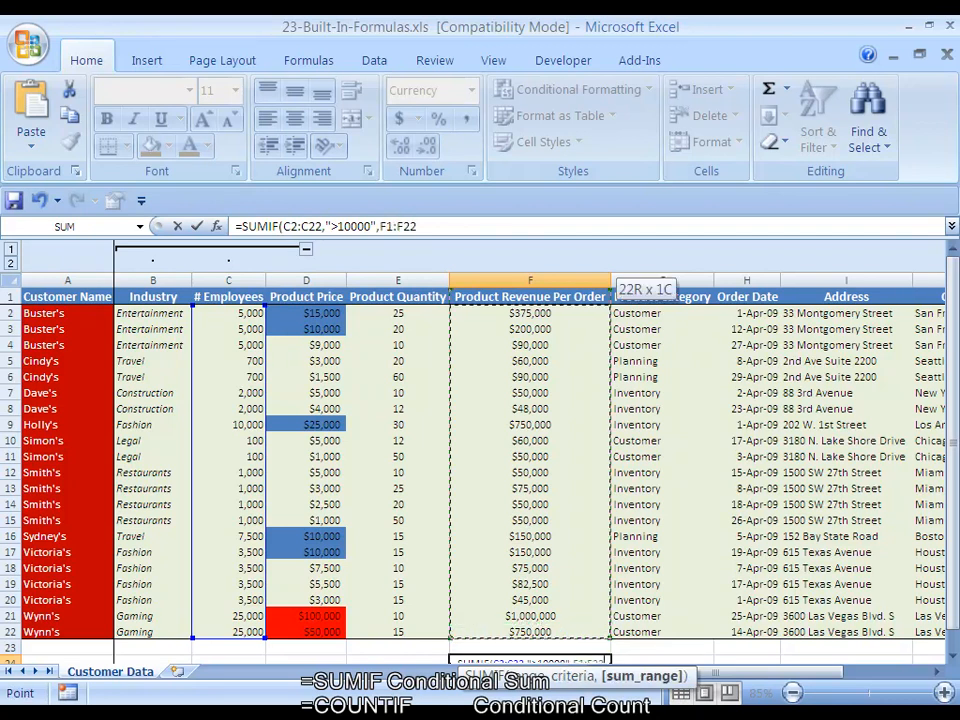
text())
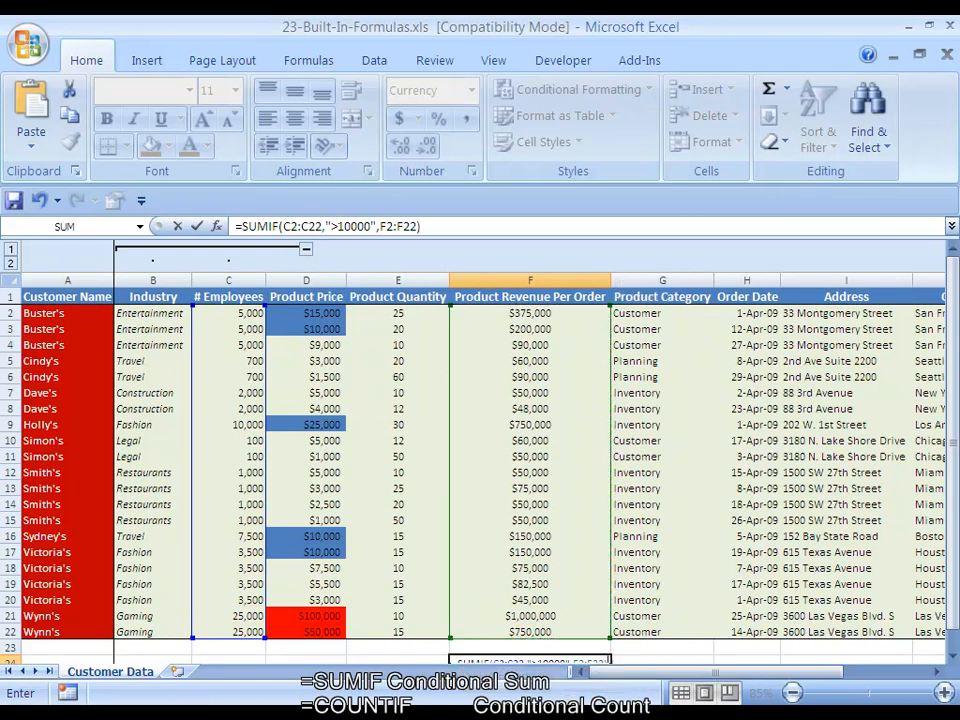
key(ctrl+Return)
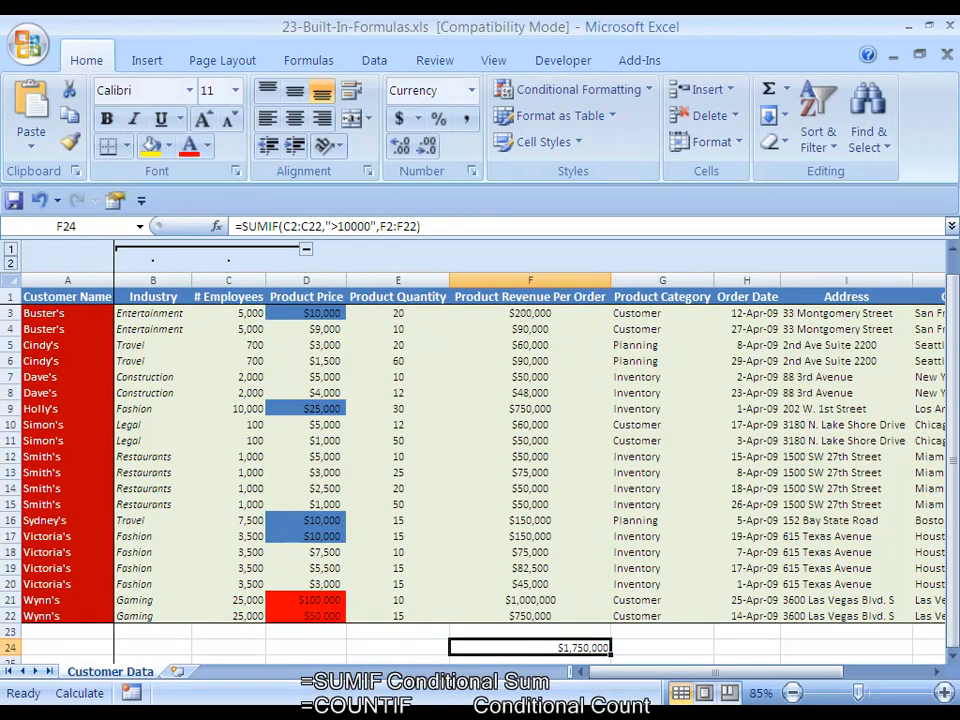
- Check the revenue amounts in F21 and F22 against the SUMIF result in F24
key(Up)
key(Up)
key(Up)
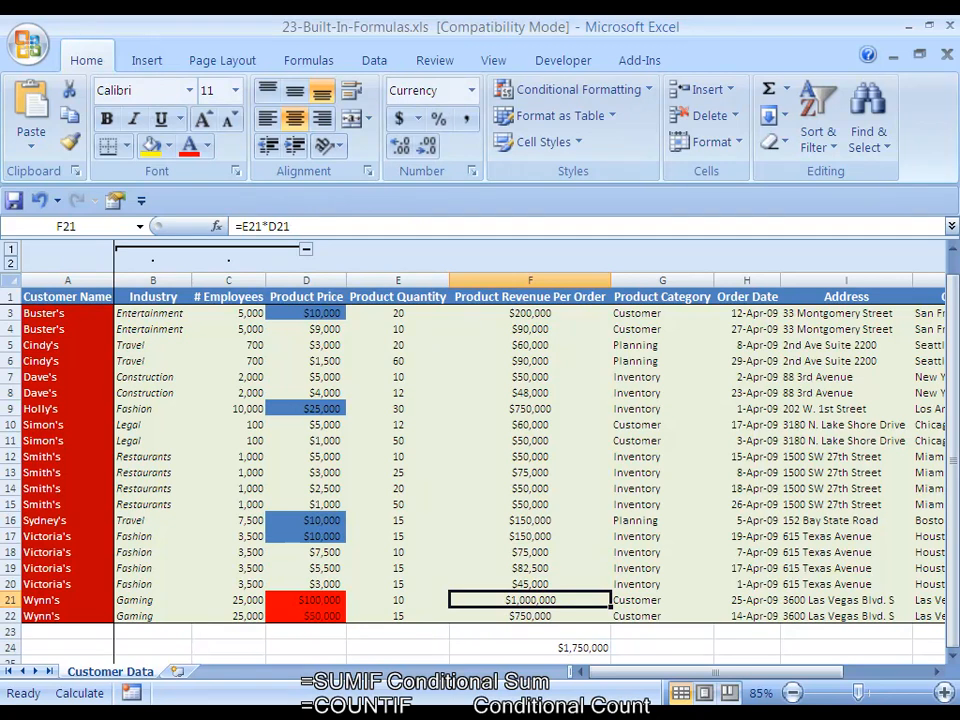
key(Down)
key(Down)
key(Down)
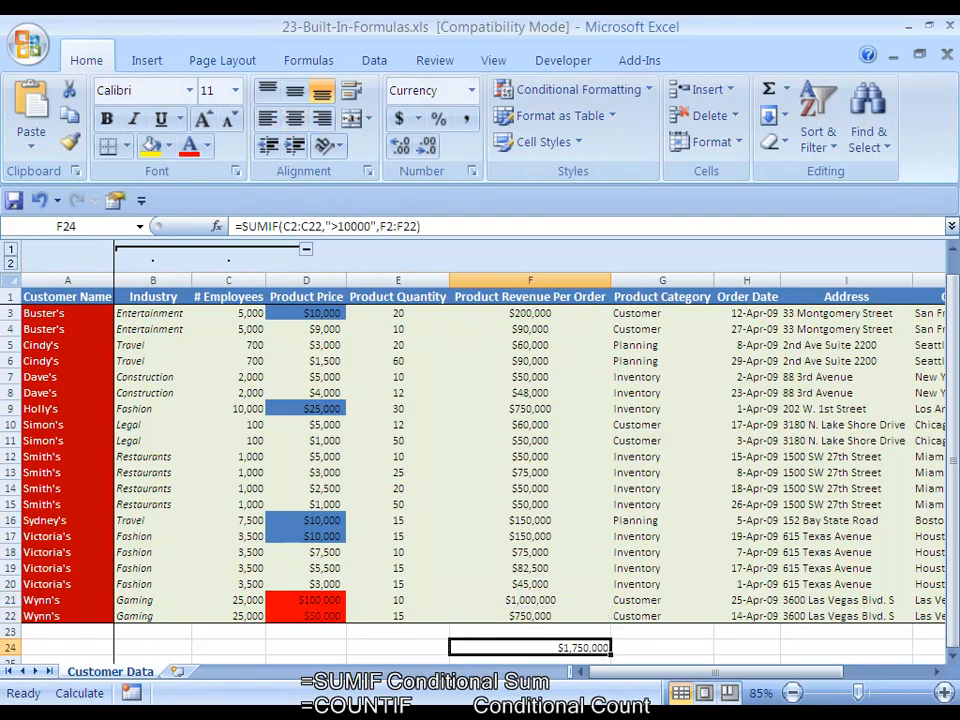
- Count the orders from customers with more than 10,000 employees in E24 with a COUNTIF formula over C2:C22 and the criterion ">10000"
key(Left)
text(=COUNTIF)
key(Escape)
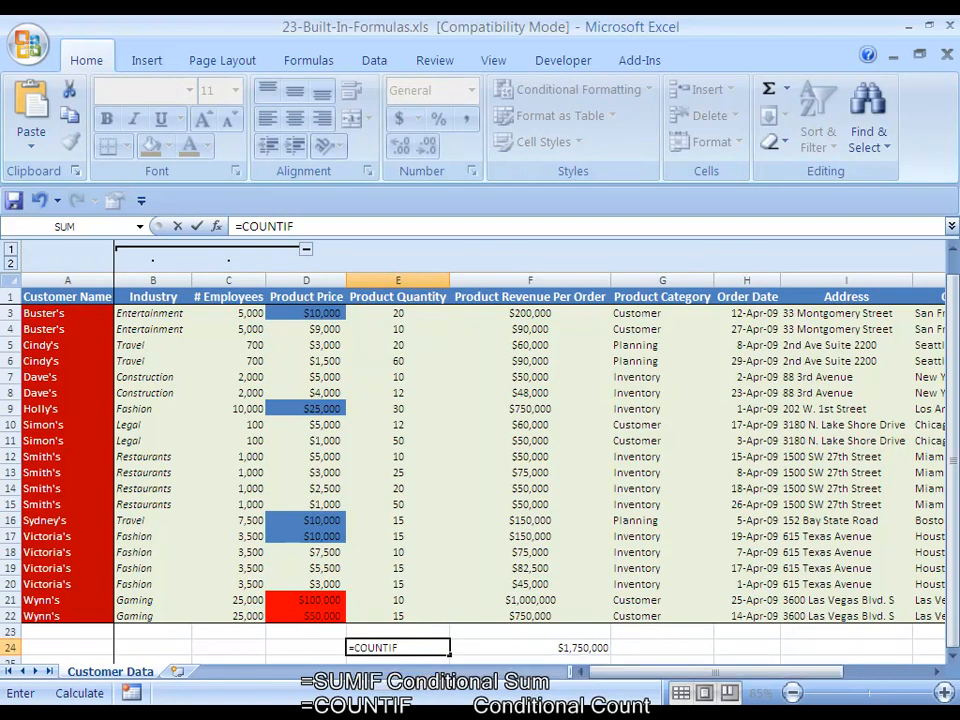
key(Escape)
text(=COUNTIF()
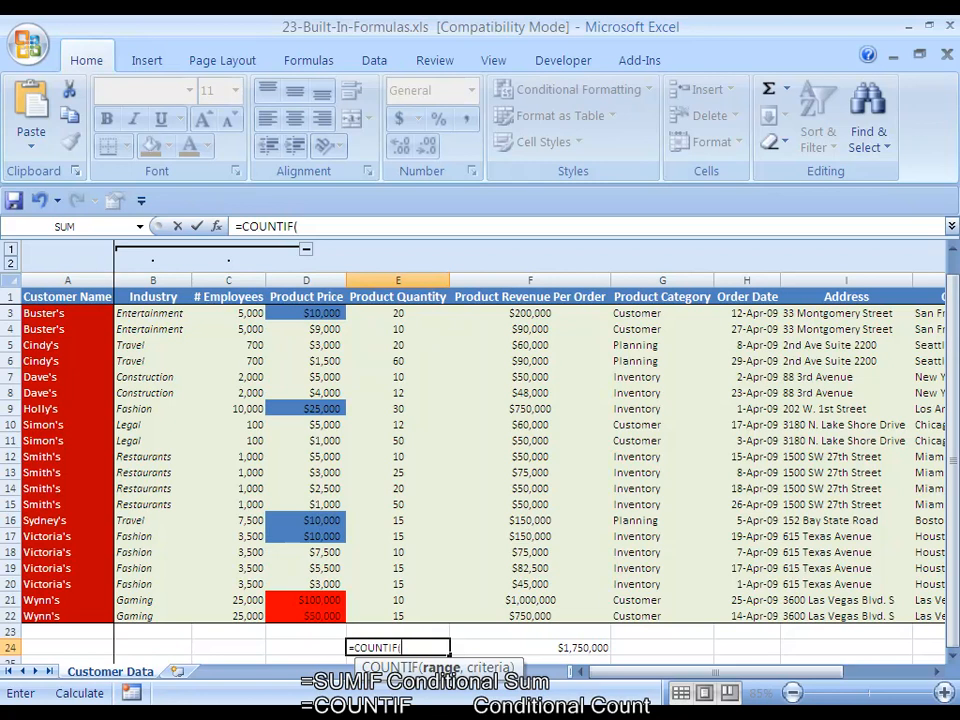
key(Up)
key(Up)
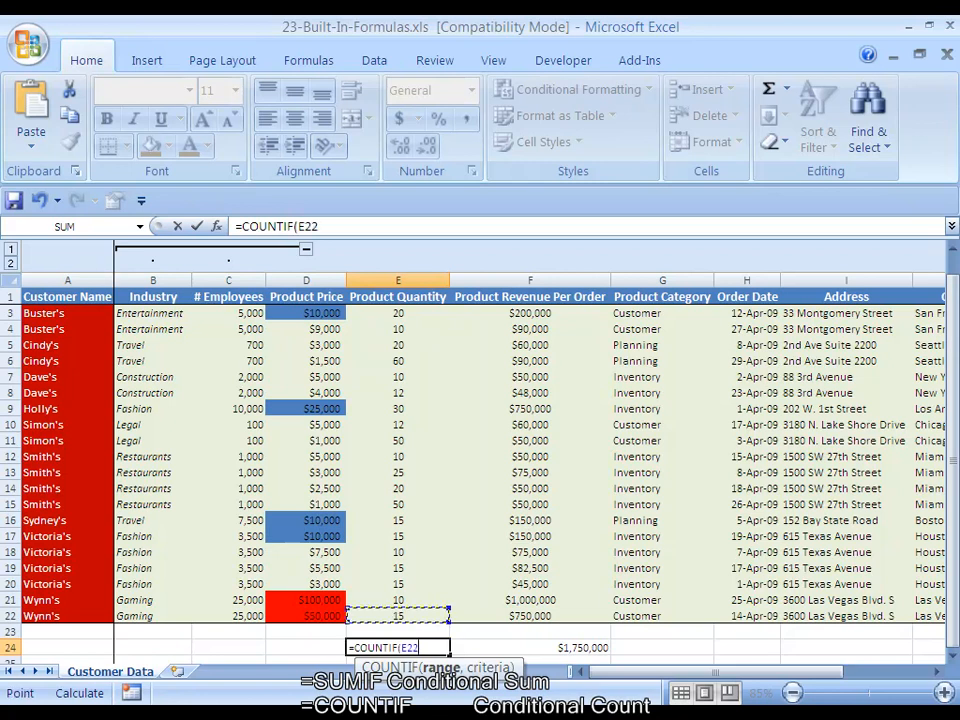
key(Left)
key(Left)
key(ctrl+shift+Up)
key(shift+Down)
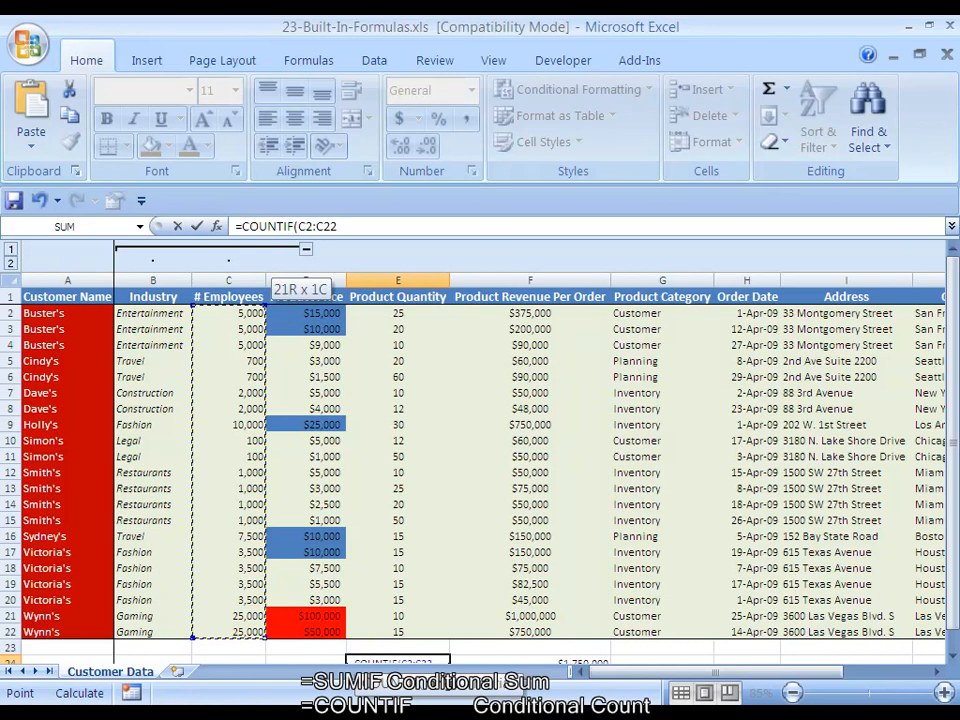
text(,">1)
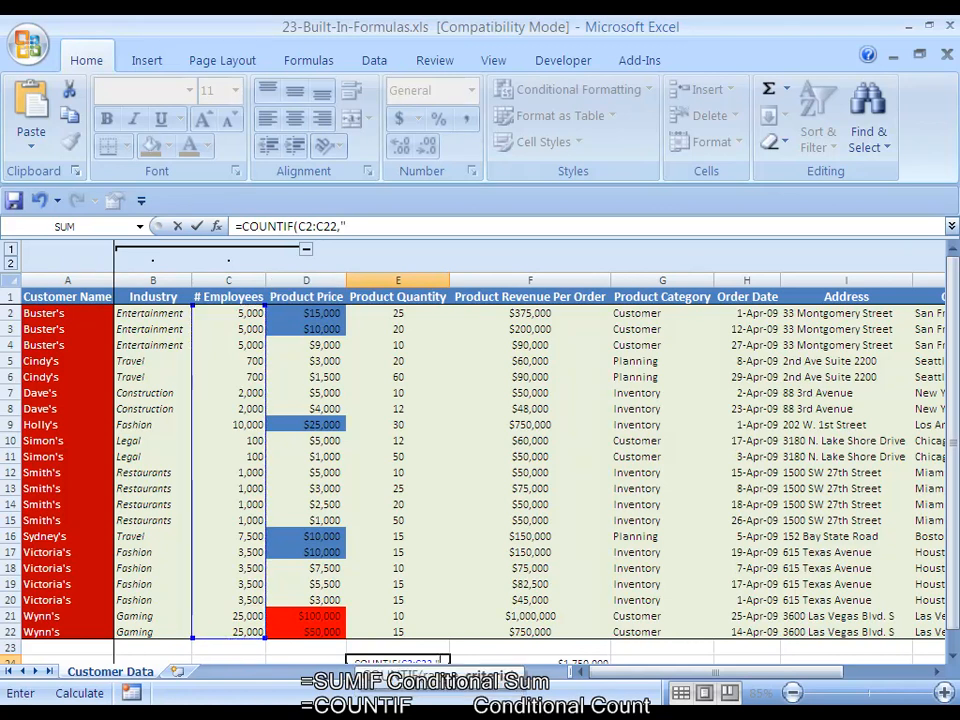
text(0000")
key(ctrl+Return)
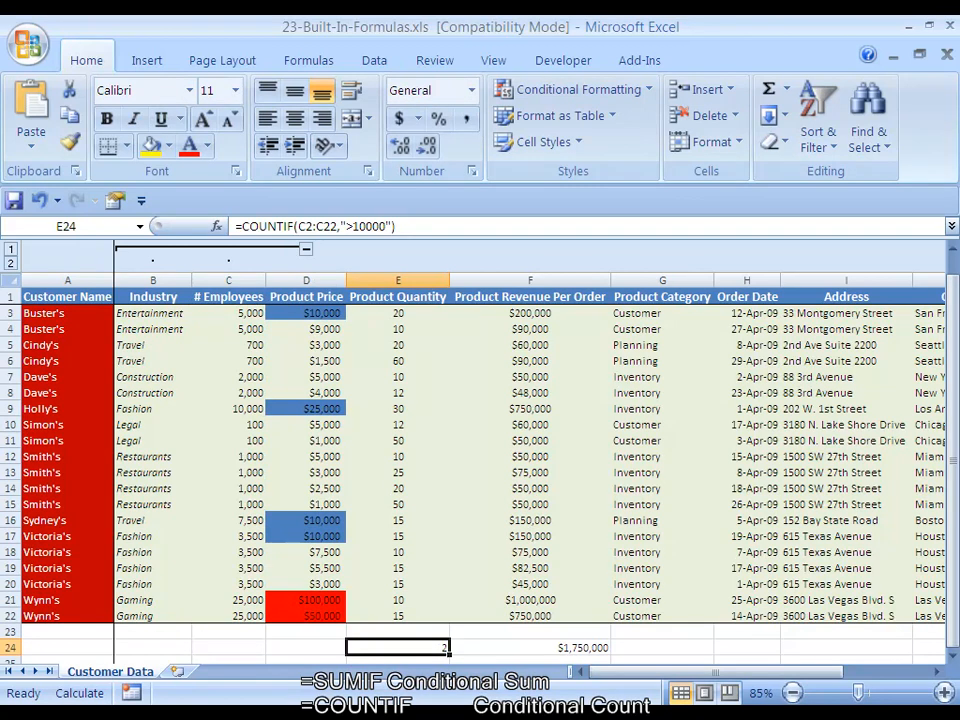
- Compare the orders in rows 21 and 22 with the COUNTIF result in E24 and the SUMIF result in F24
key(Up)
key(Up)
key(Up)
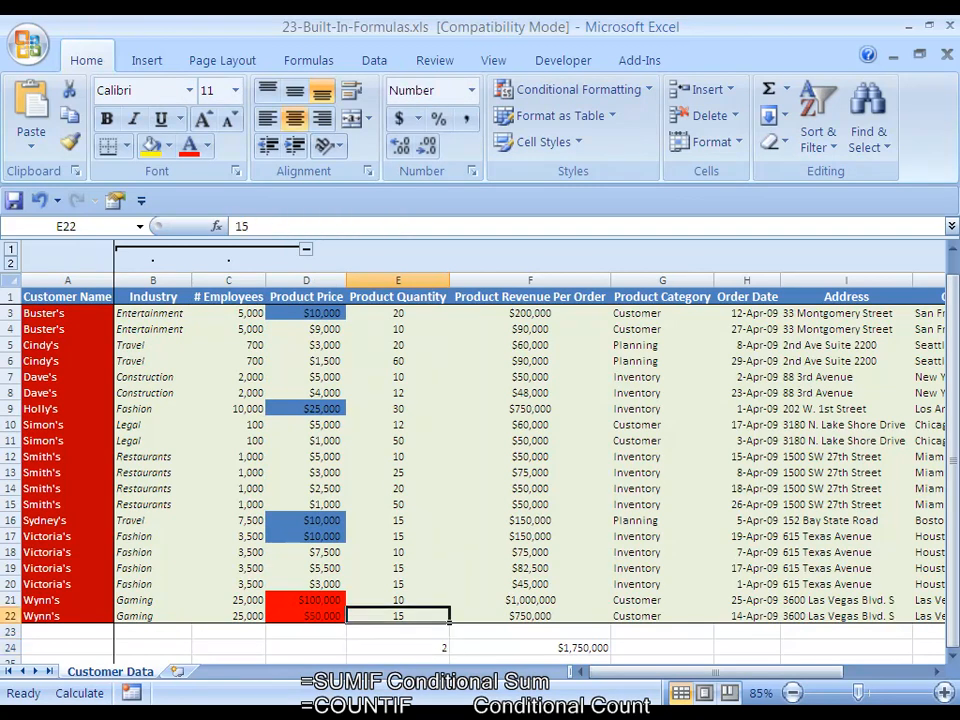
key(shift+space)
key(shift+Down)
key(Down)
key(Down)
key(Down)
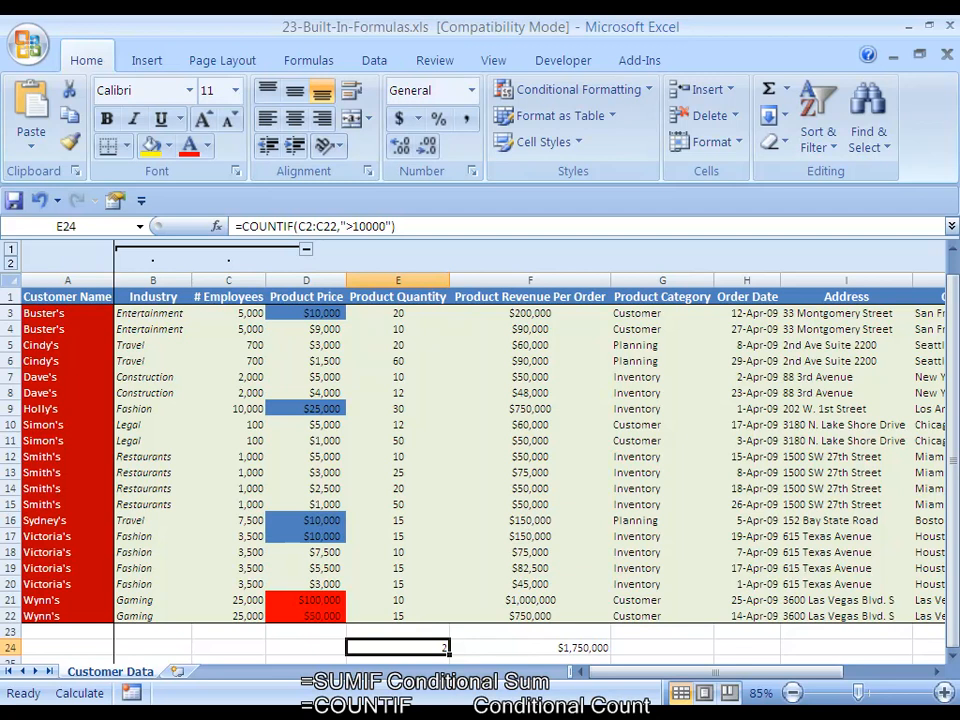
key(Right)
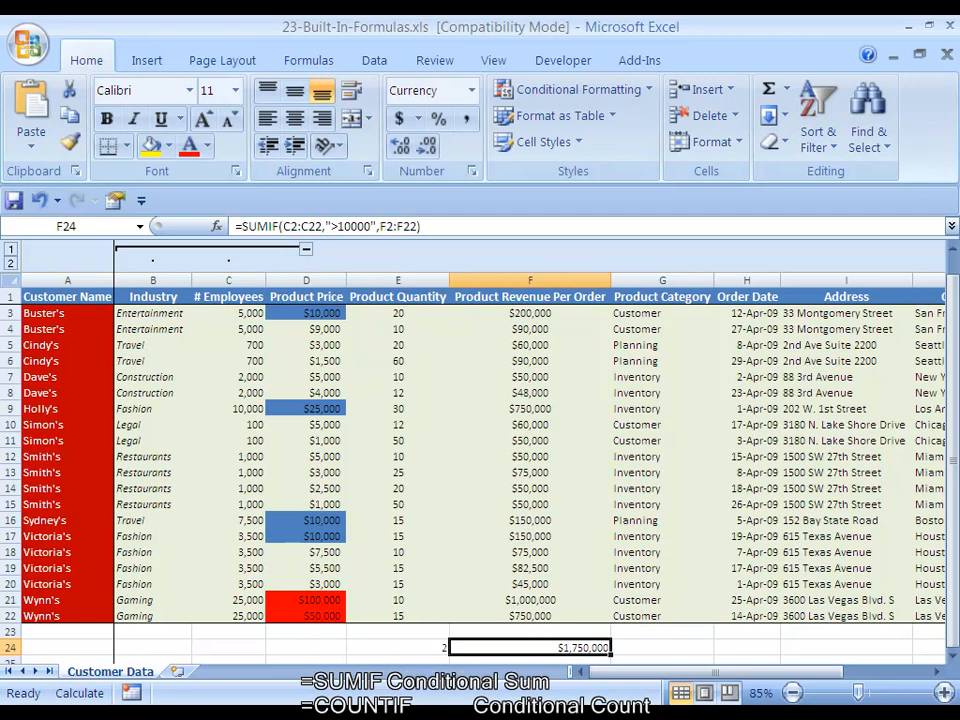
- Begin a SUMPRODUCT formula in F25 with the Product Price range D2:D22 as the first array
key(Down)
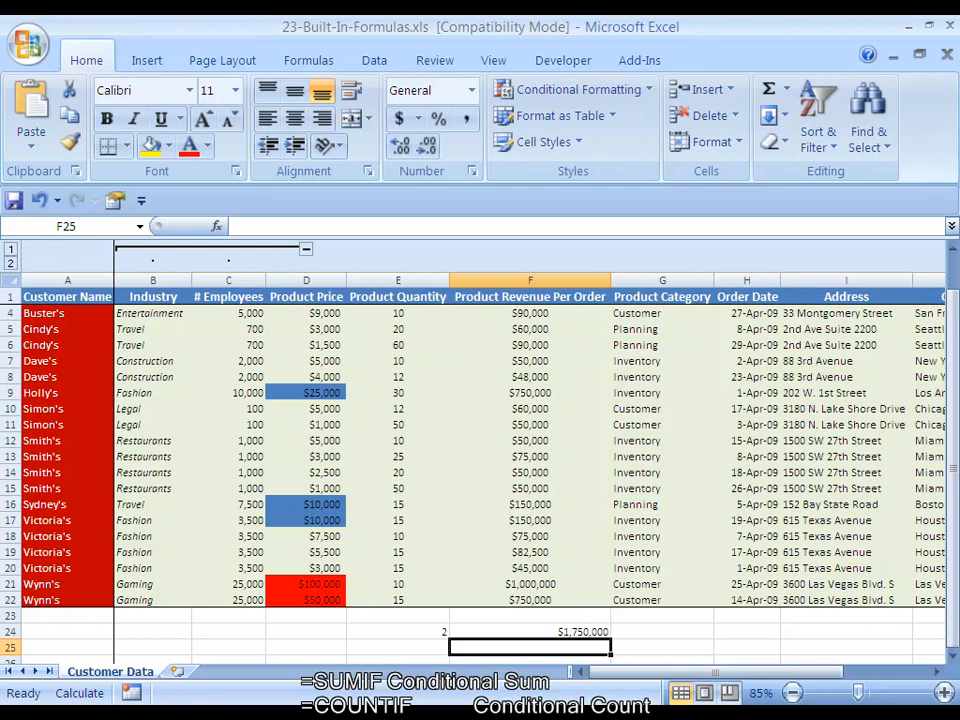
text(=SUMPR)
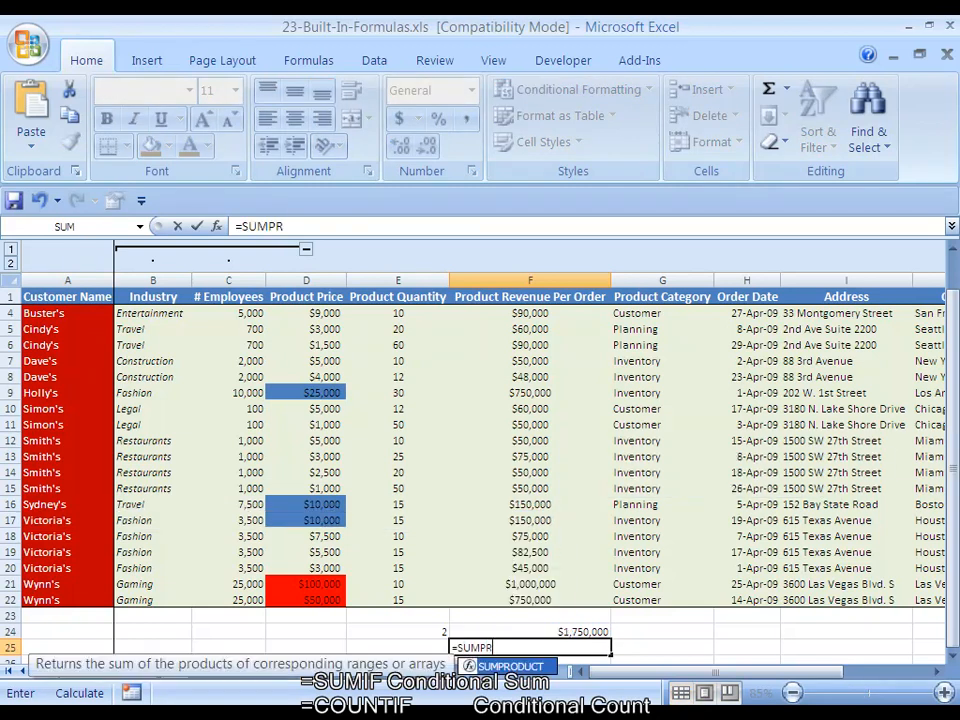
text(ODUCT)
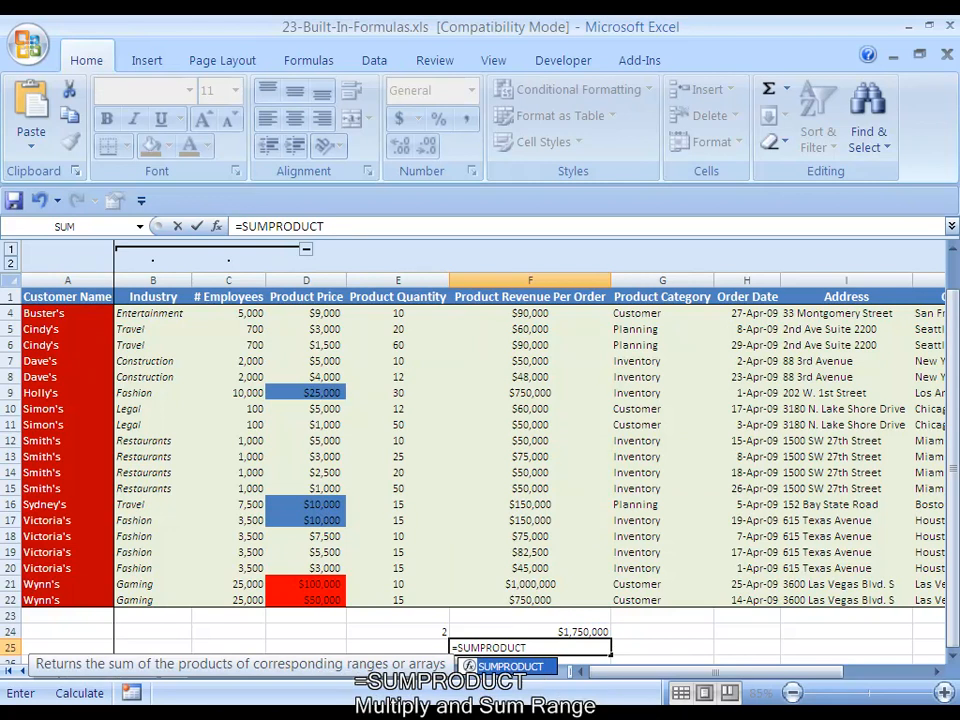
text(()
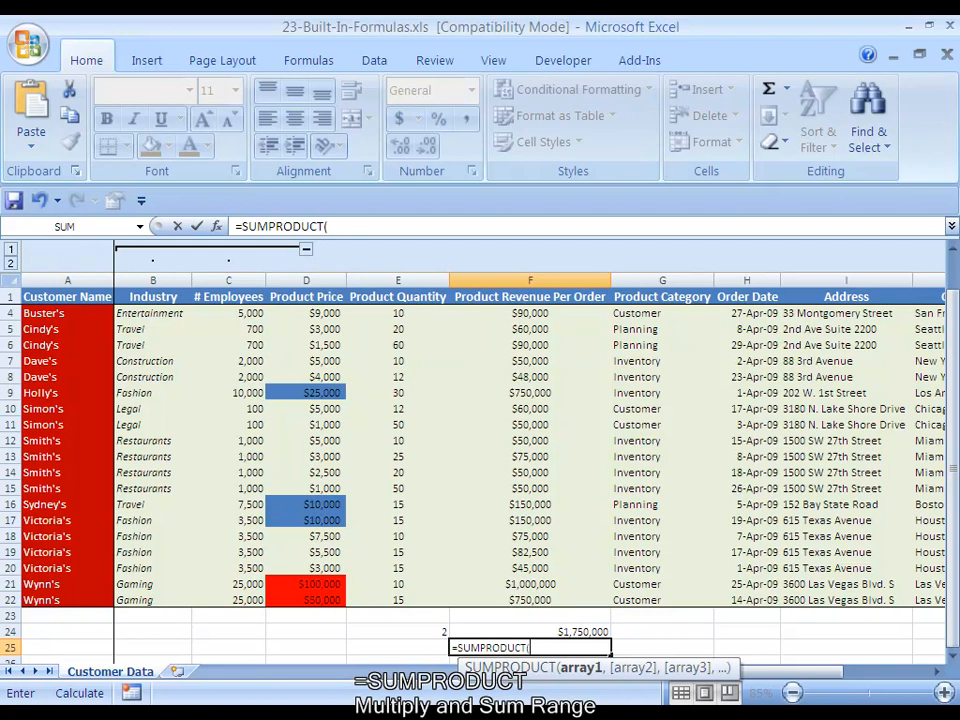
key(Up)
key(Up)
key(Up)
key(Up)
key(Up)
key(Up)
key(Up)
key(Up)
key(Up)
key(Up)
key(Up)
key(Up)
key(Up)
key(Up)
key(Up)
key(Up)
key(Up)
key(Up)
key(Up)
key(Up)
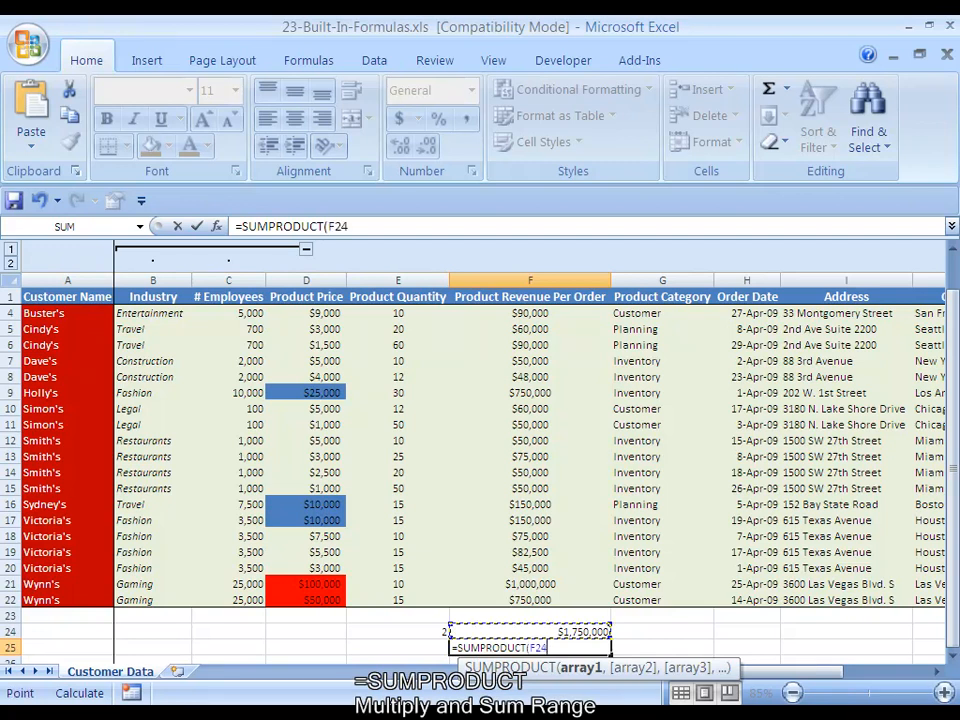
key(Left)
key(Down)
key(Left)
key(Right)
key(Left)
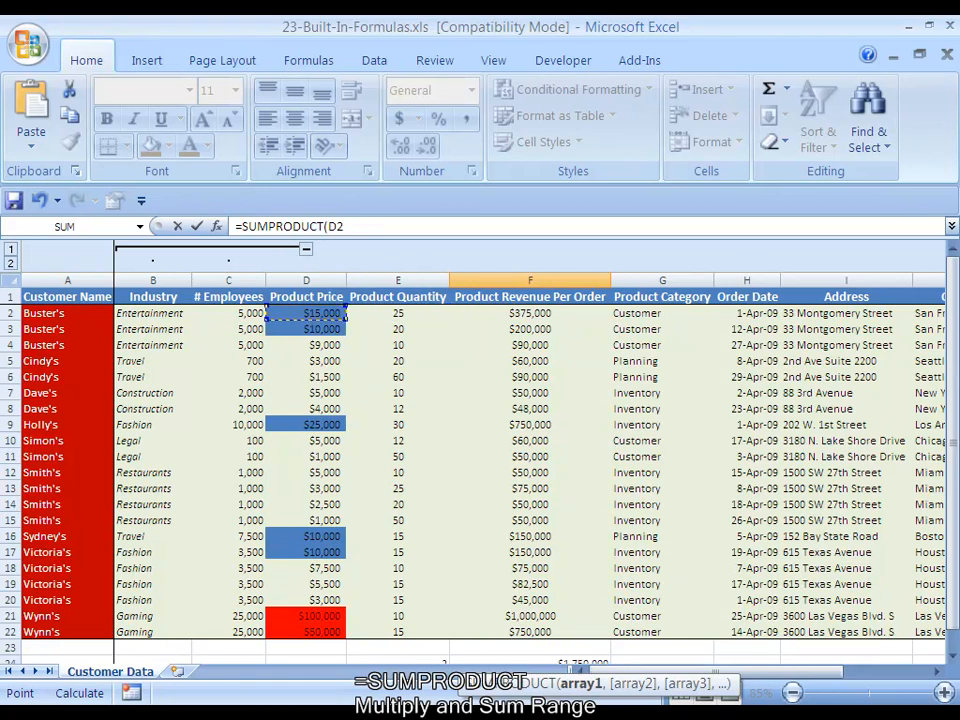
key(ctrl+shift+Down)
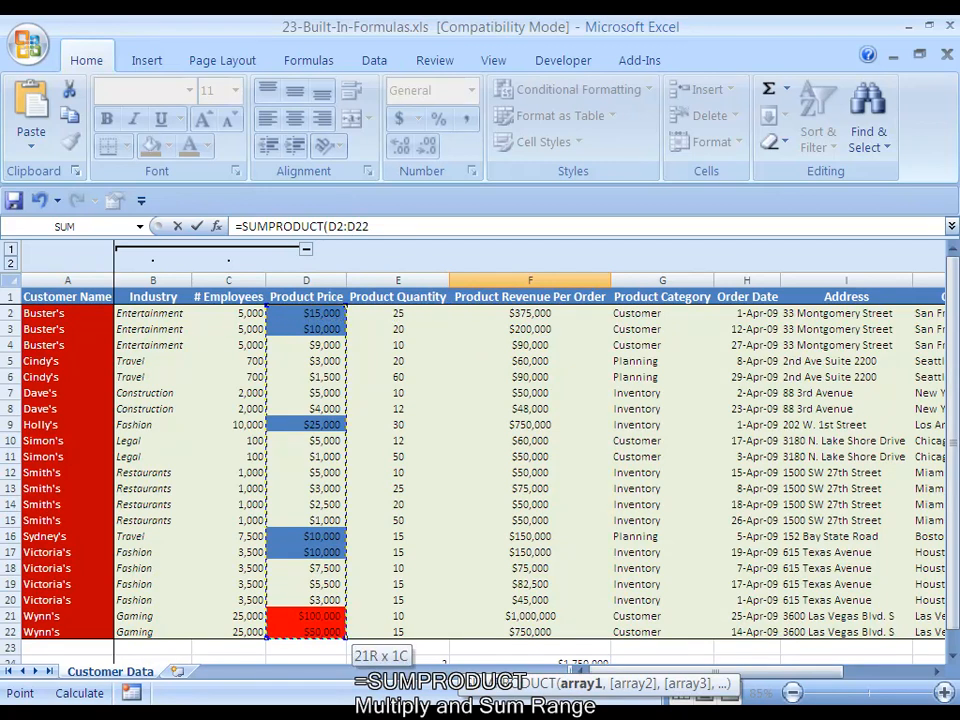
- Complete the SUMPRODUCT formula in F25 with the Product Quantity range E2:E22 as the second array
text(,)
key(Up)
key(Left)
key(ctrl+Up)
key(Down)
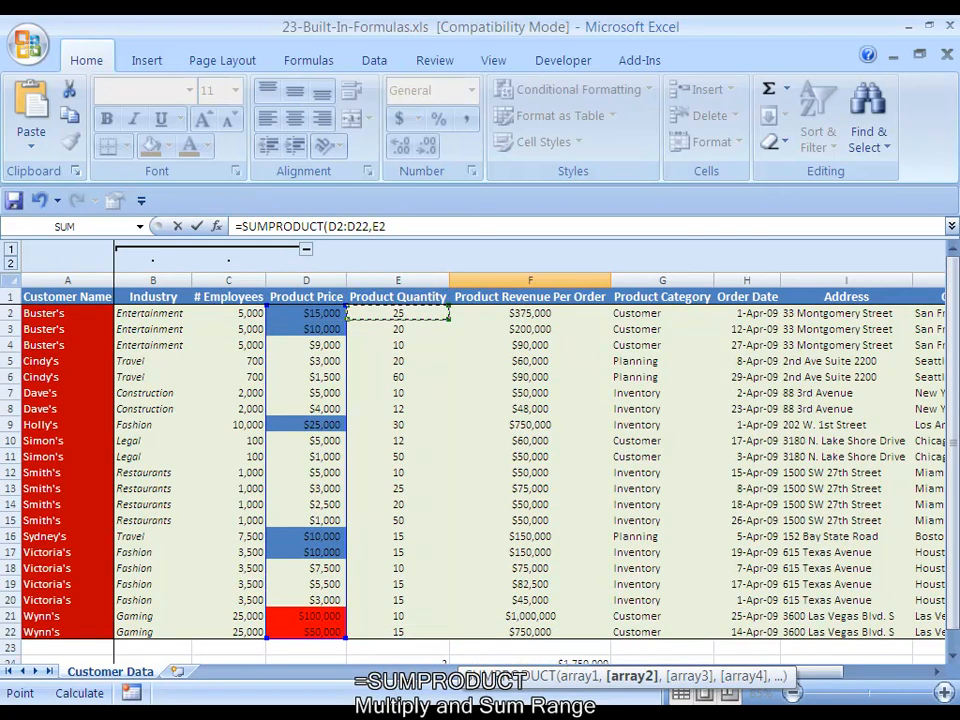
key(ctrl+shift+Down)
text())
key(ctrl+Return)
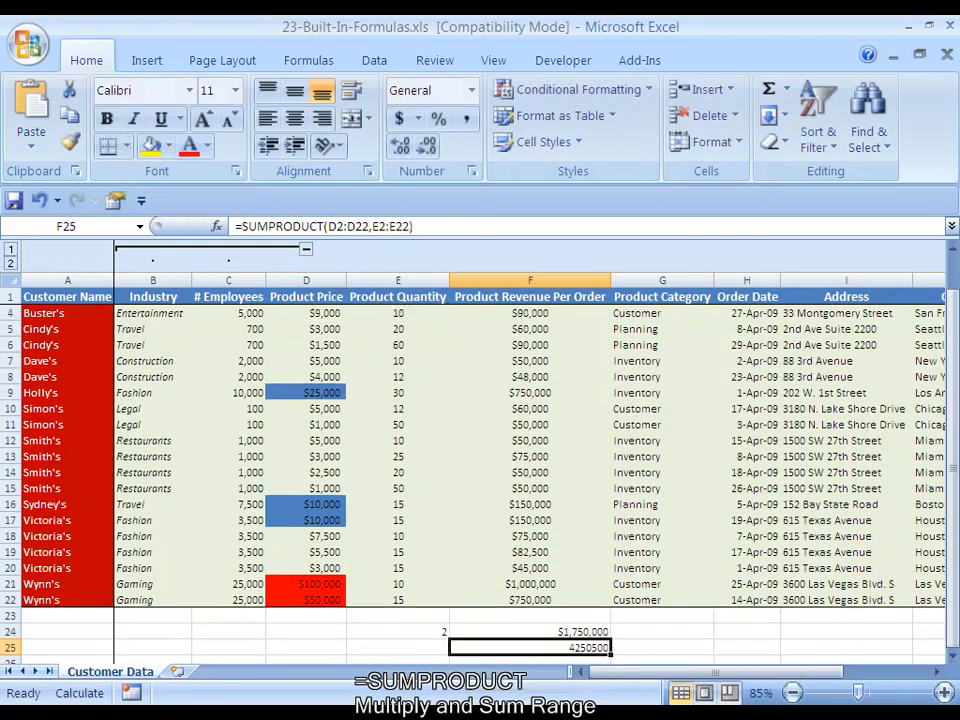
- Apply the currency format of F24 to the SUMPRODUCT cell F25 by pasting formats only
key(Up)
key(ctrl+c)
key(Down)
key(ctrl+alt+v)
key(t)
key(Return)
key(Down)
key(Escape)
key(Up)
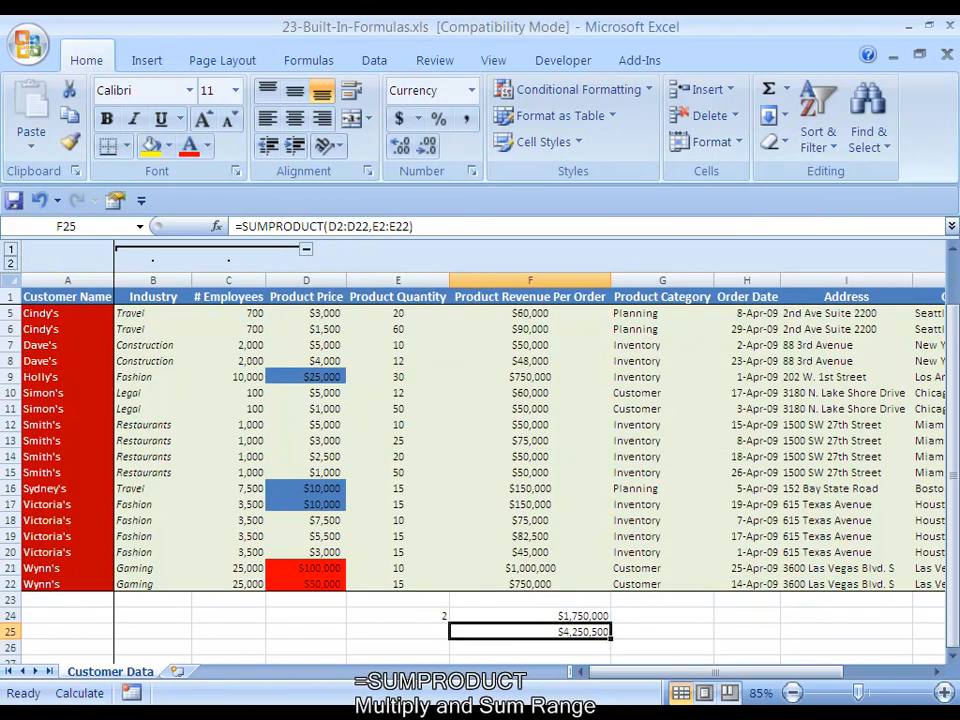
- Review the SUMPRODUCT ranges in F25, check the result against a temporary AutoSum of F2:F22 in F23, and clear that sum
key(F2)
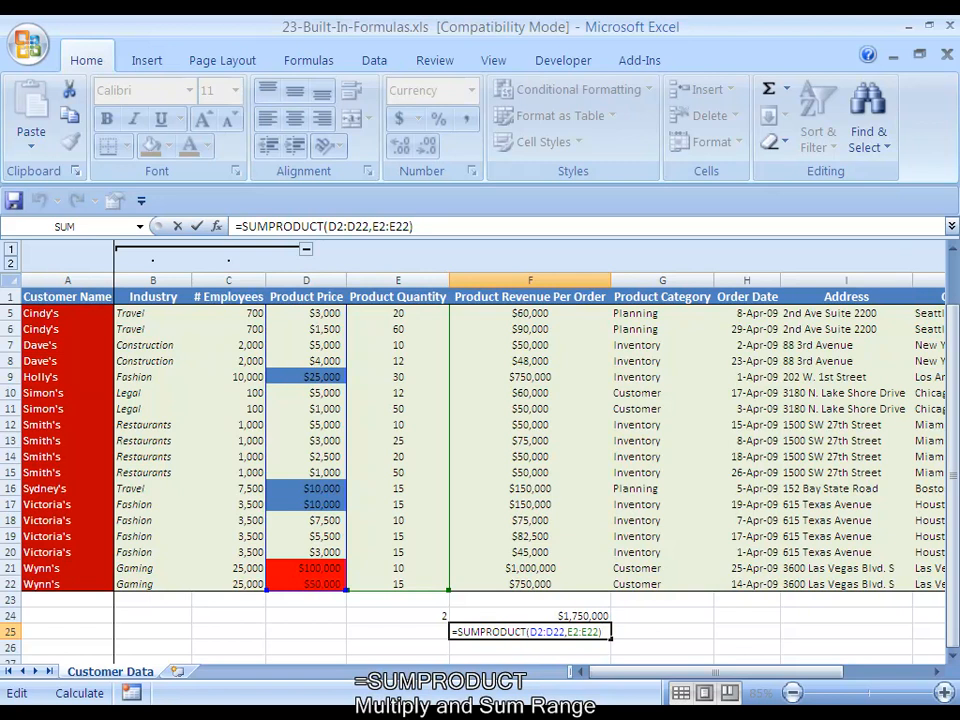
key(ctrl+Return)
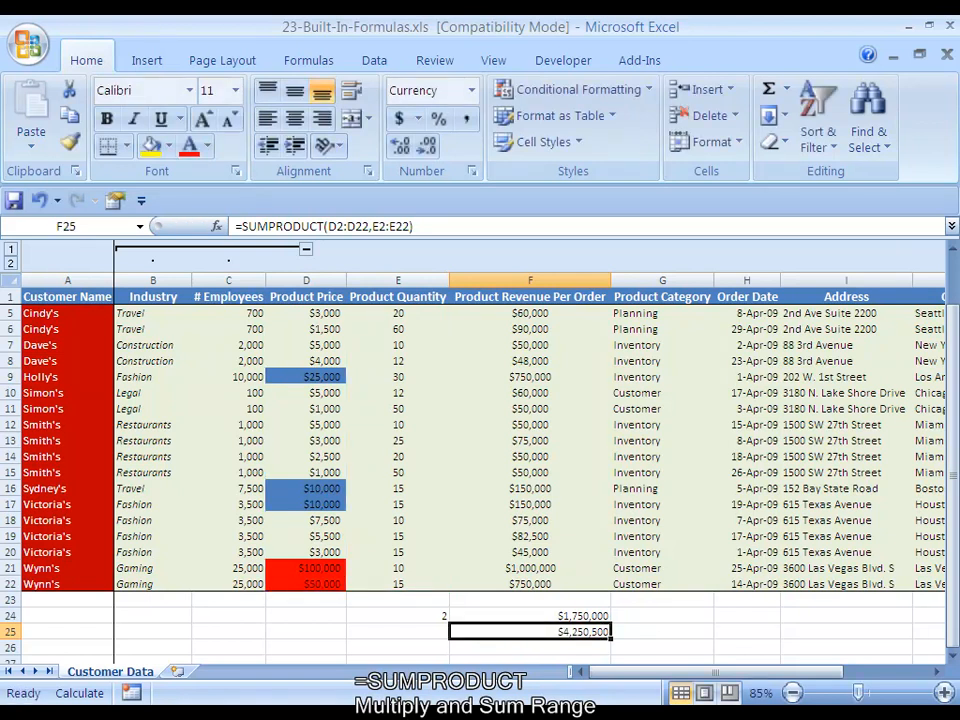
key(Up)
key(Up)
key(alt+equal)
key(ctrl+Return)
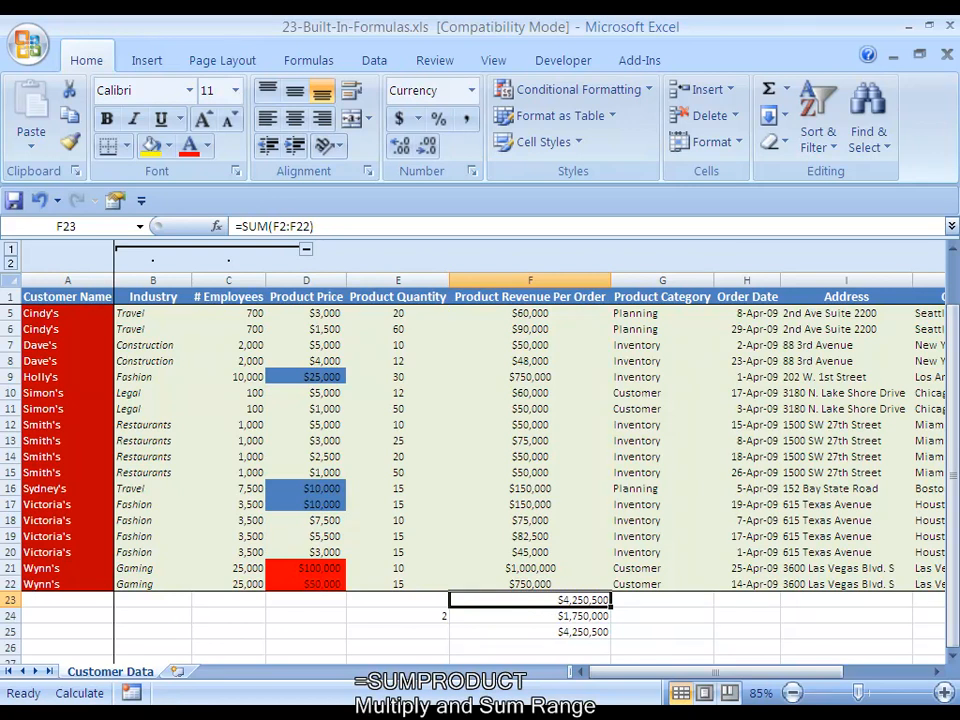
key(Delete)
key(Down)
key(Down)
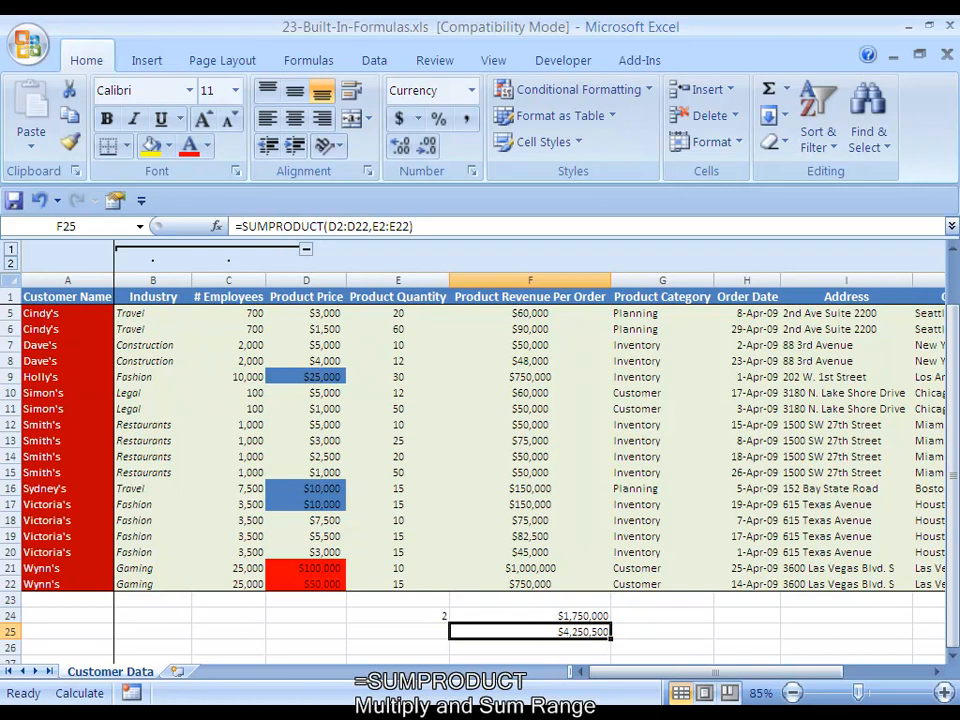
- Enter an ABS formula in F26 that refers to the COUNTIF cell E24
key(Down)
key(Down)
key(Up)
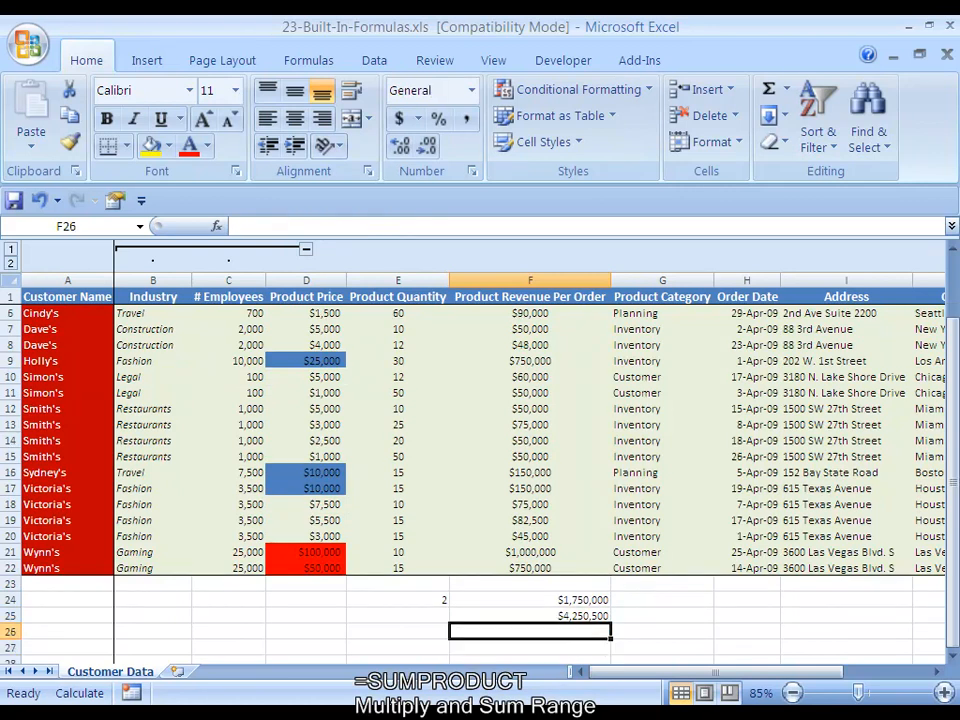
text(=)
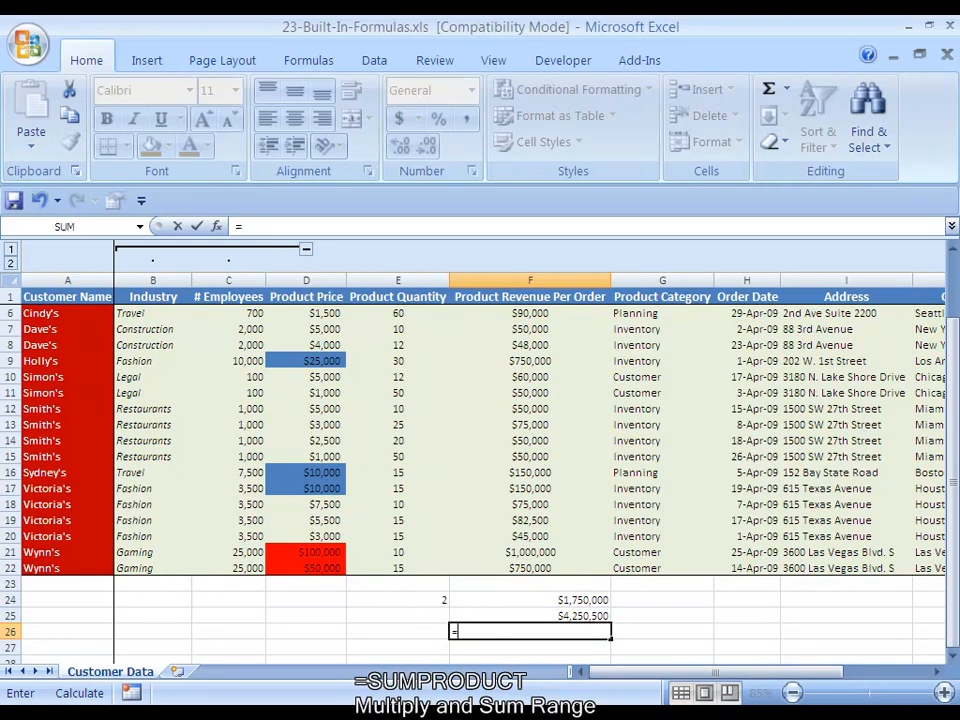
text(ABS)
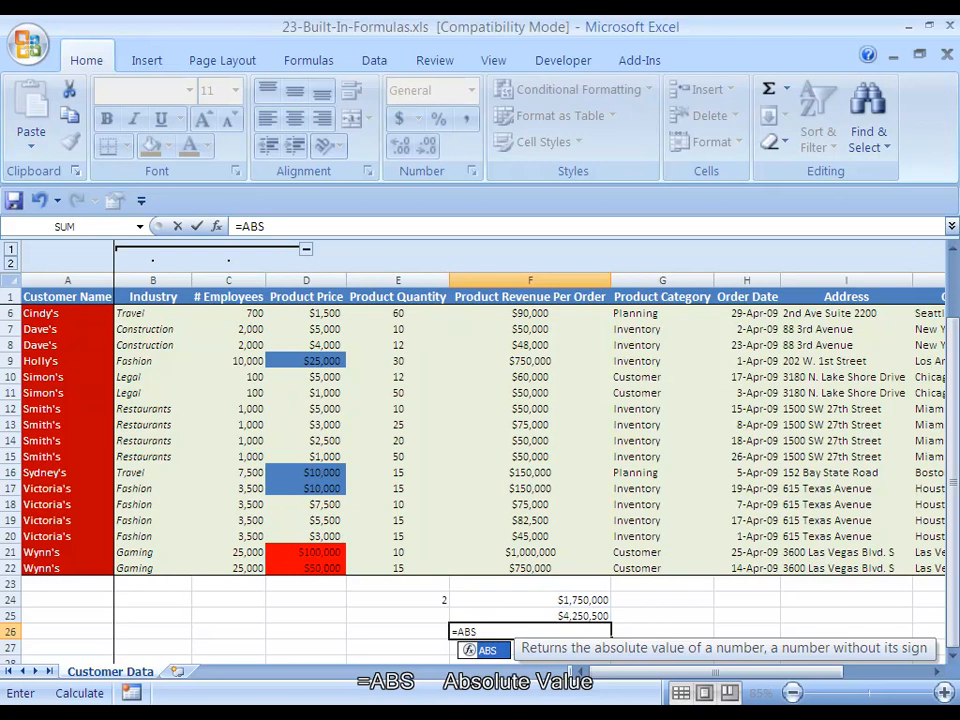
text(()
key(Up)
key(Left)
key(Up)
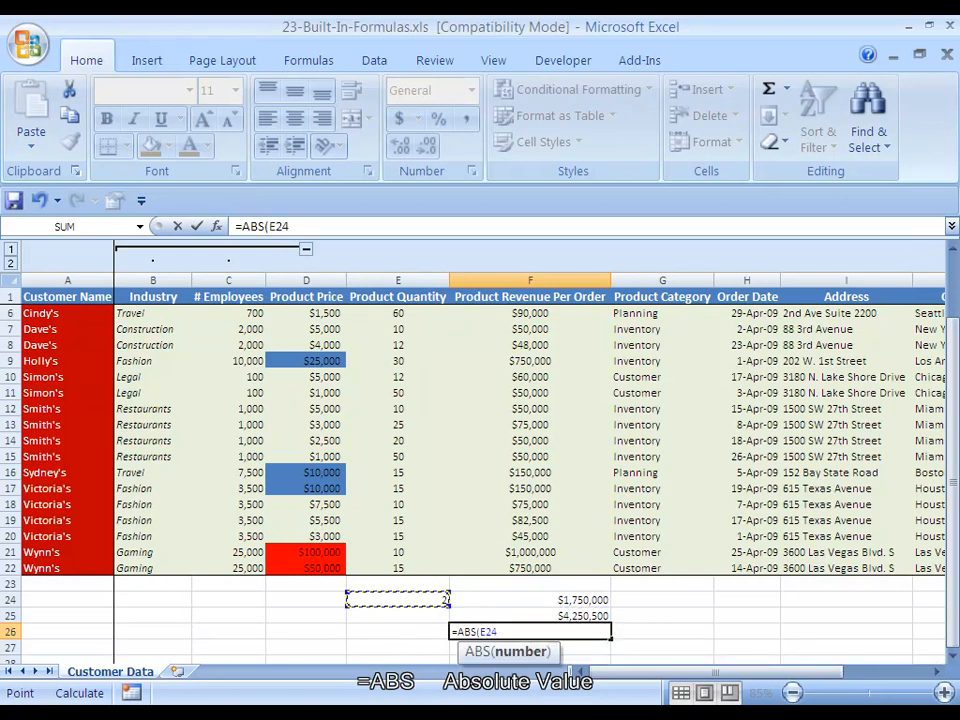
text())
key(Return)
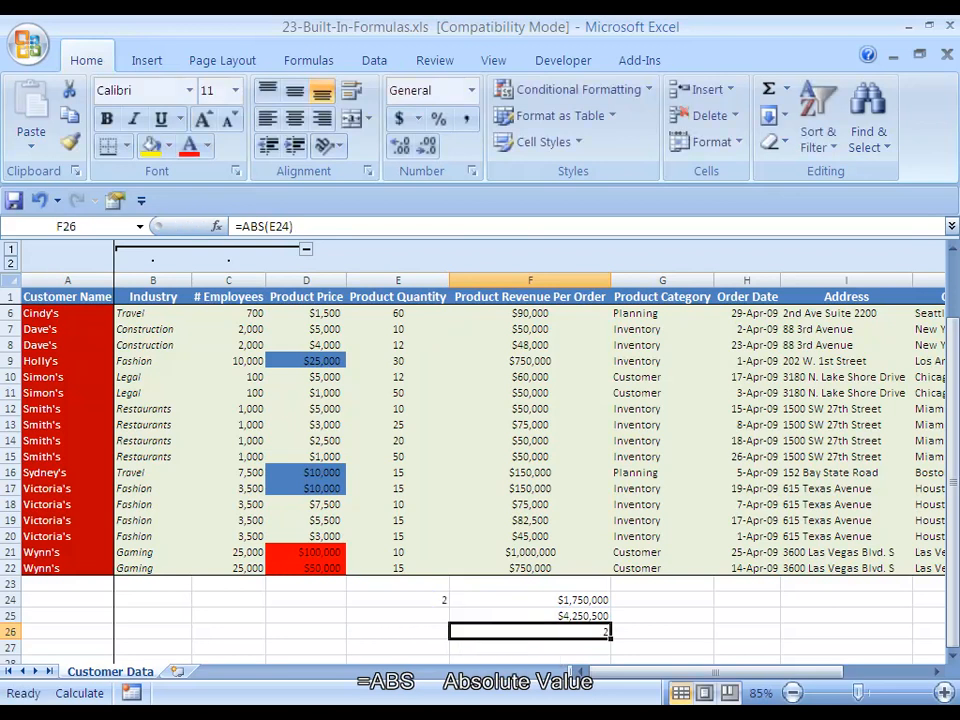
- Clear the ABS formula from F26 and enter the negative test value -2 in E25
key(Delete)
key(Left)
key(Up)
key(Up)
key(Down)
text(-2)
key(Return)
- Enter the formula =ABS(E25) in F26 to get the absolute value of the test number
key(Right)
text(=ABS()
key(Left)
key(Up)
text())
key(Return)
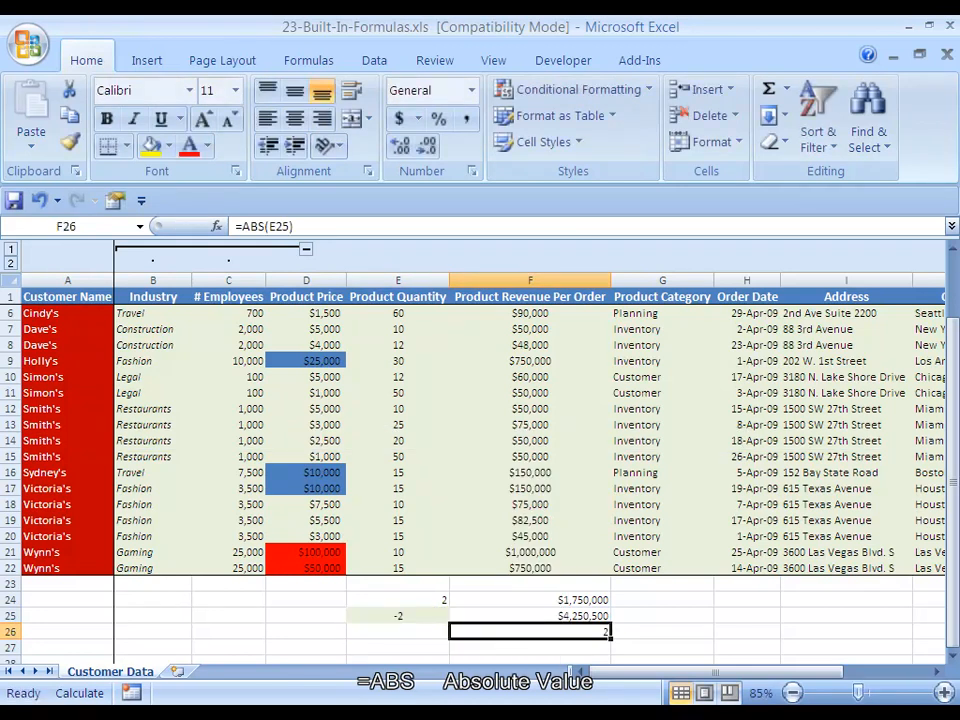
- Undo the ABS test entries in E25 and F26
key(ctrl+z)
key(ctrl+z)
key(ctrl+z)
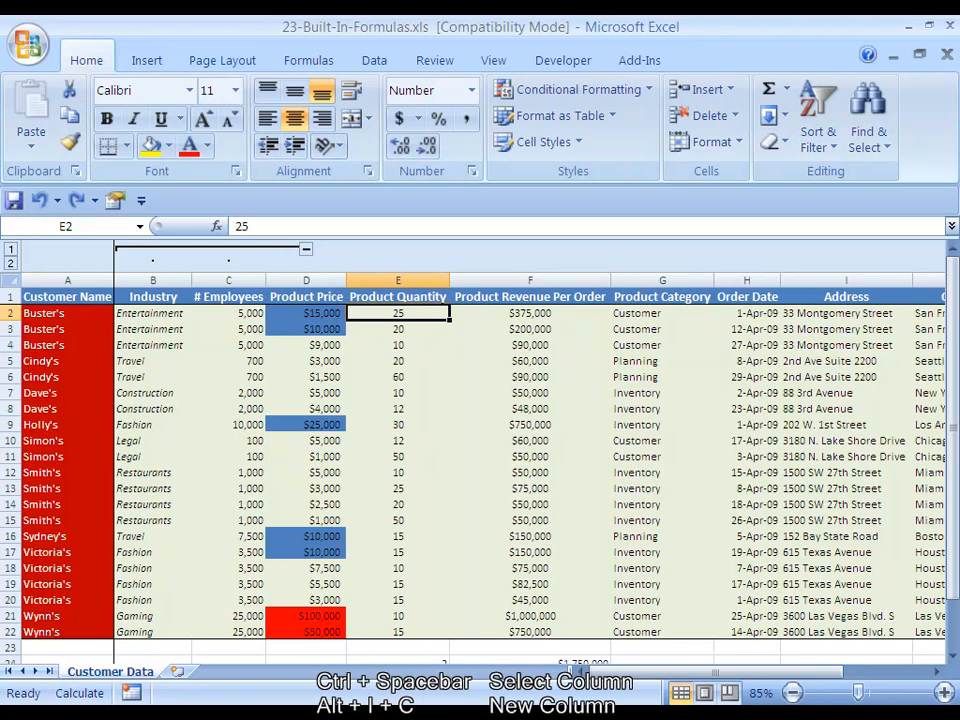
- Insert a blank column between the Product Price and Product Quantity columns
key(ctrl+space)
key(alt+i)
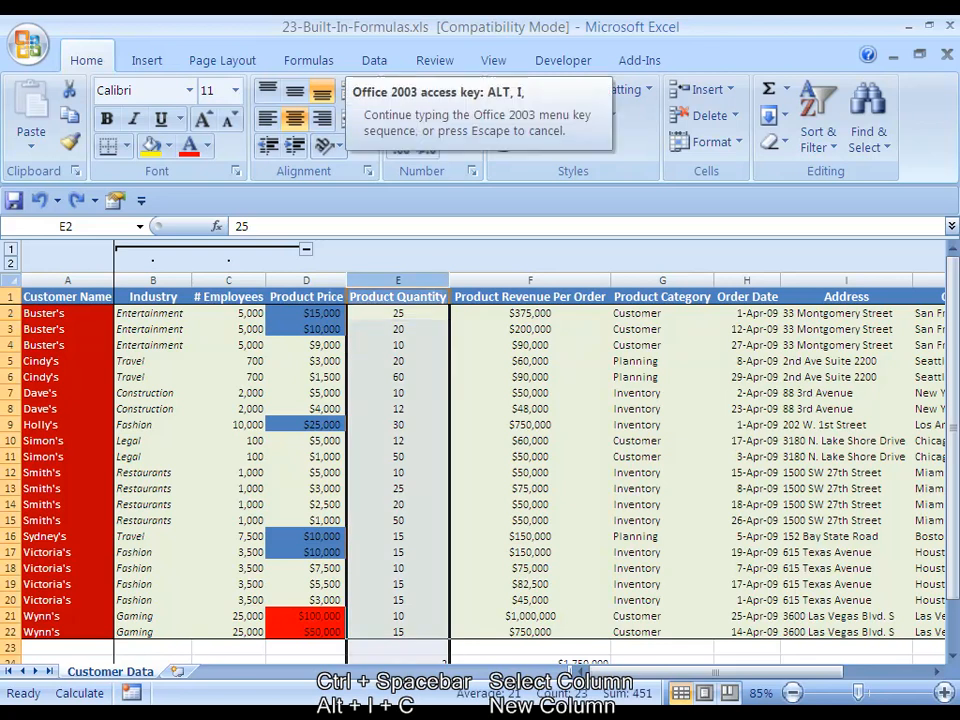
key(c)
key(Down)
key(Up)
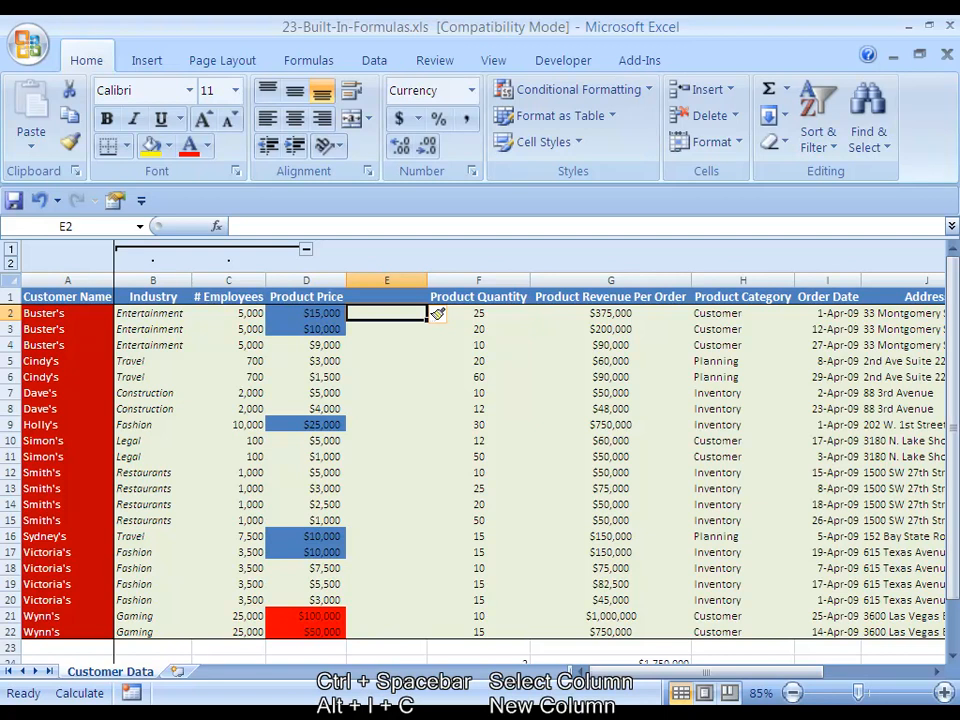
key(Right)
key(Right)
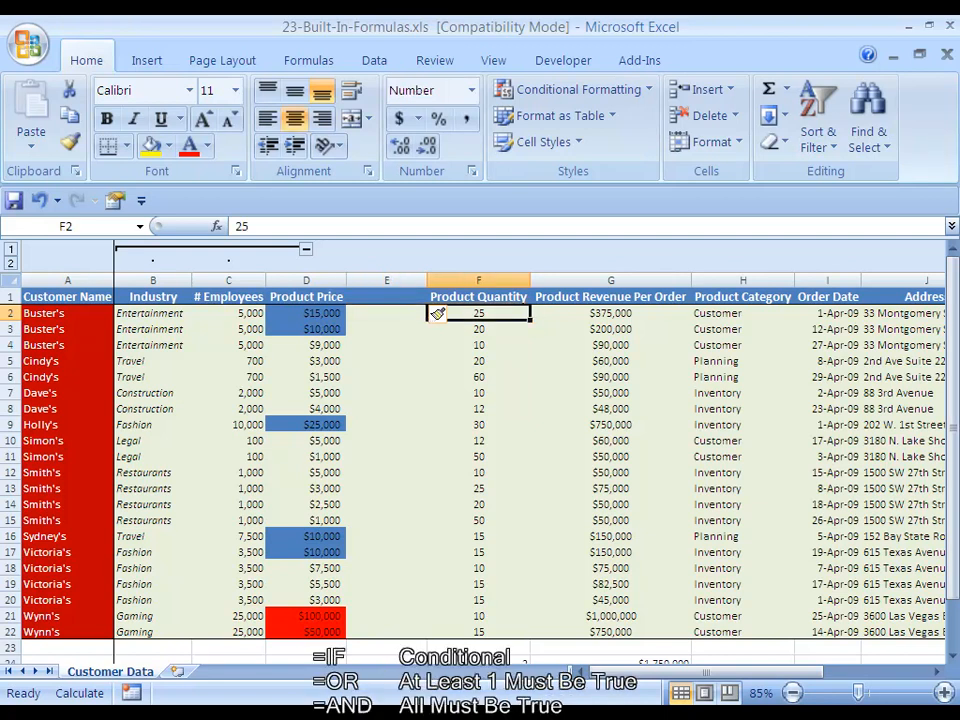
key(Left)
key(Left)
key(Left)
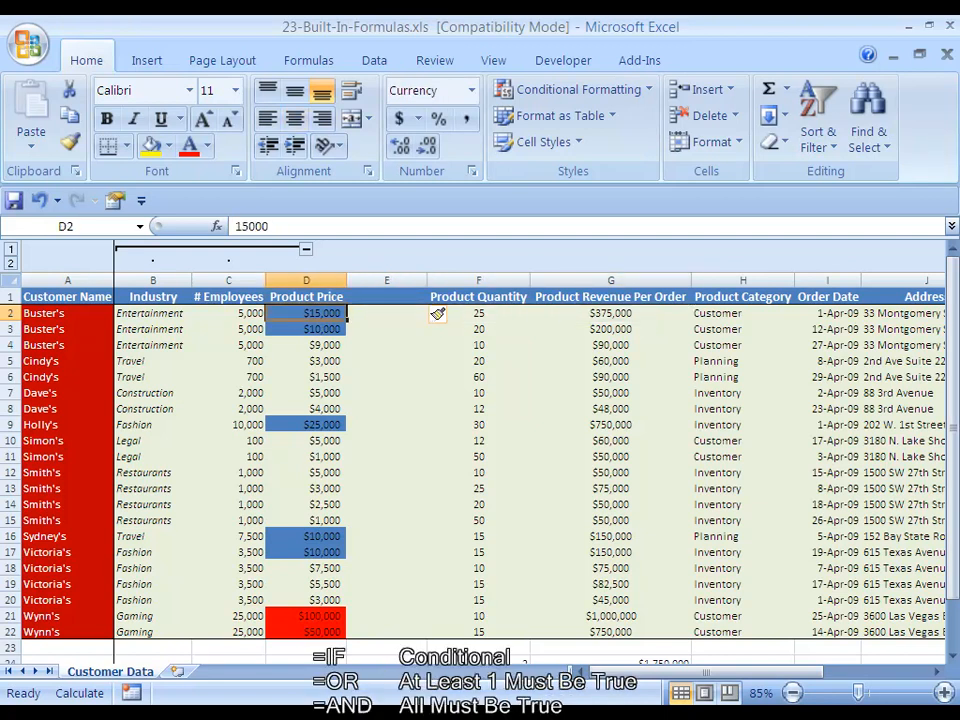
key(Right)
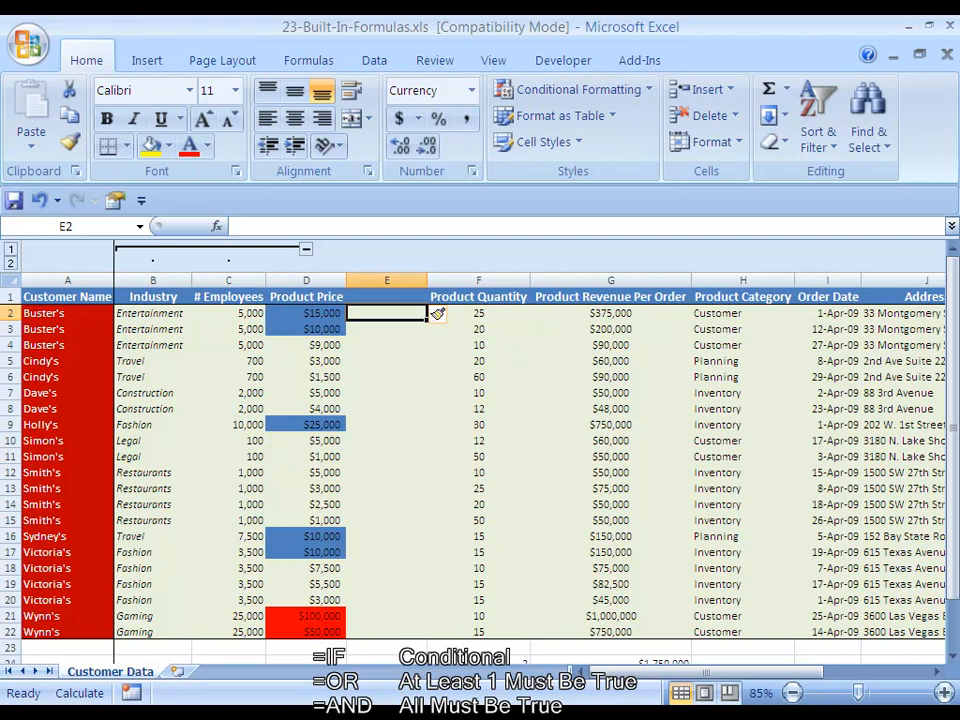
text(=IF)
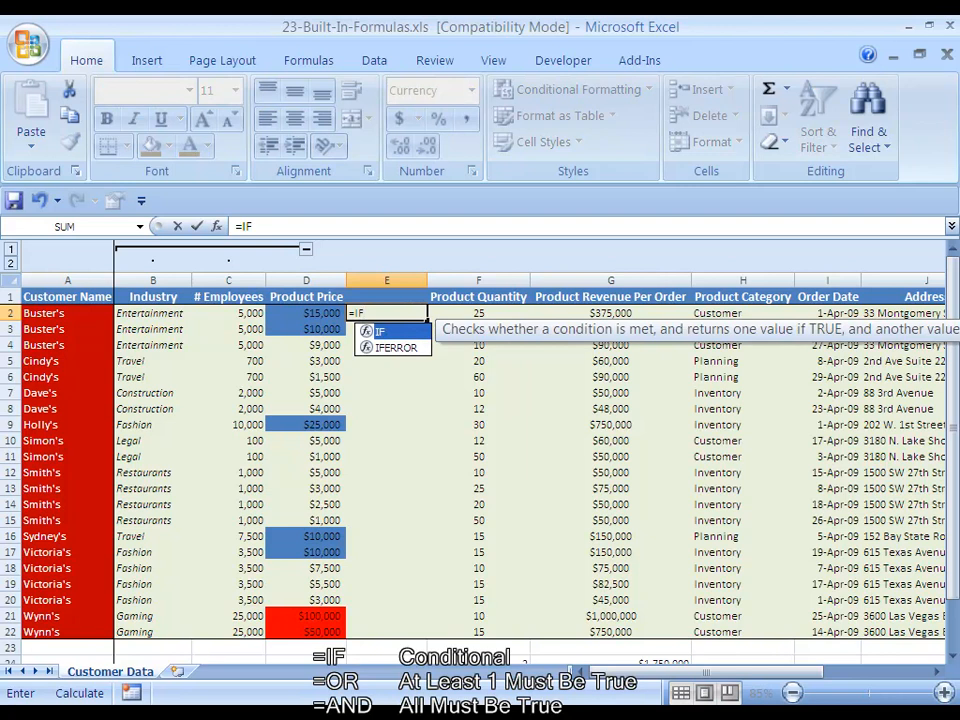
text(()
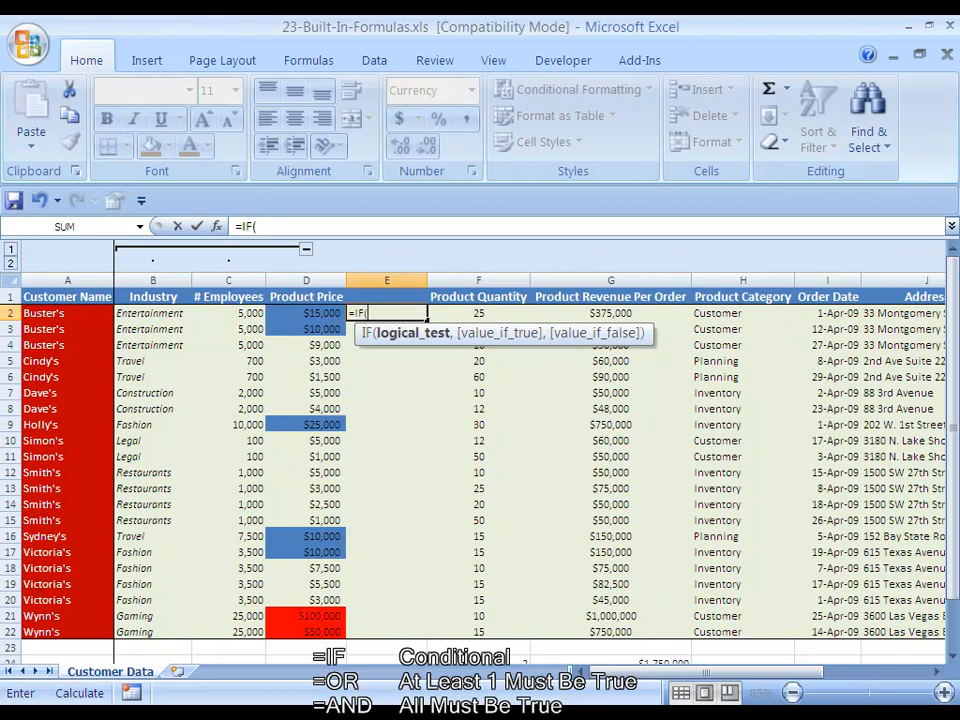
key(Escape)
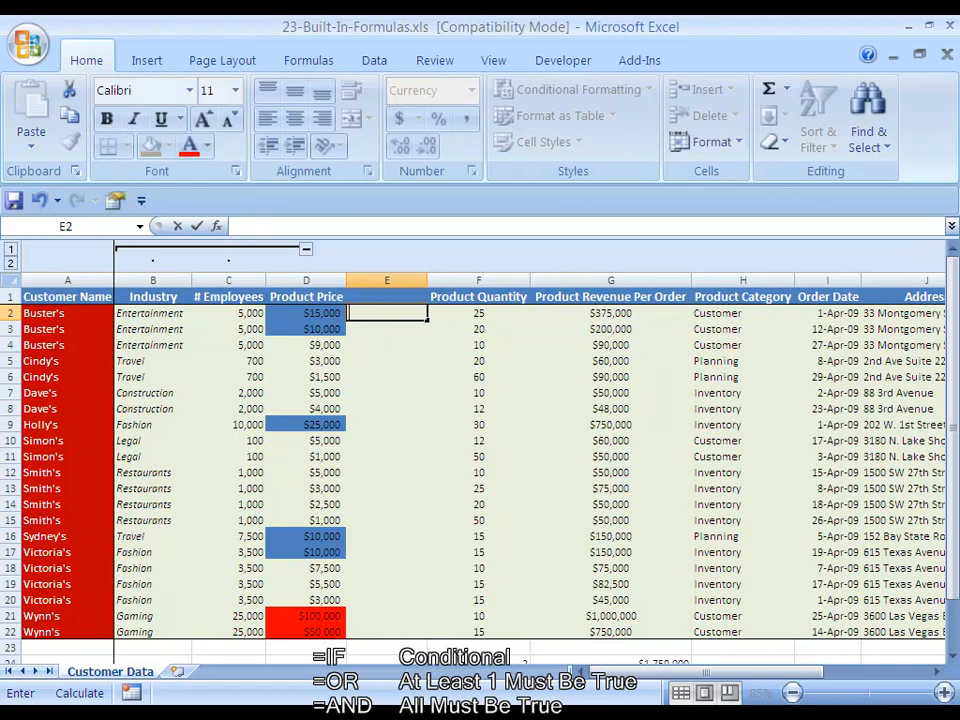
- Begin an IF formula in E2 whose OR test has C2>5000 as its first condition
text(=IF(OR)
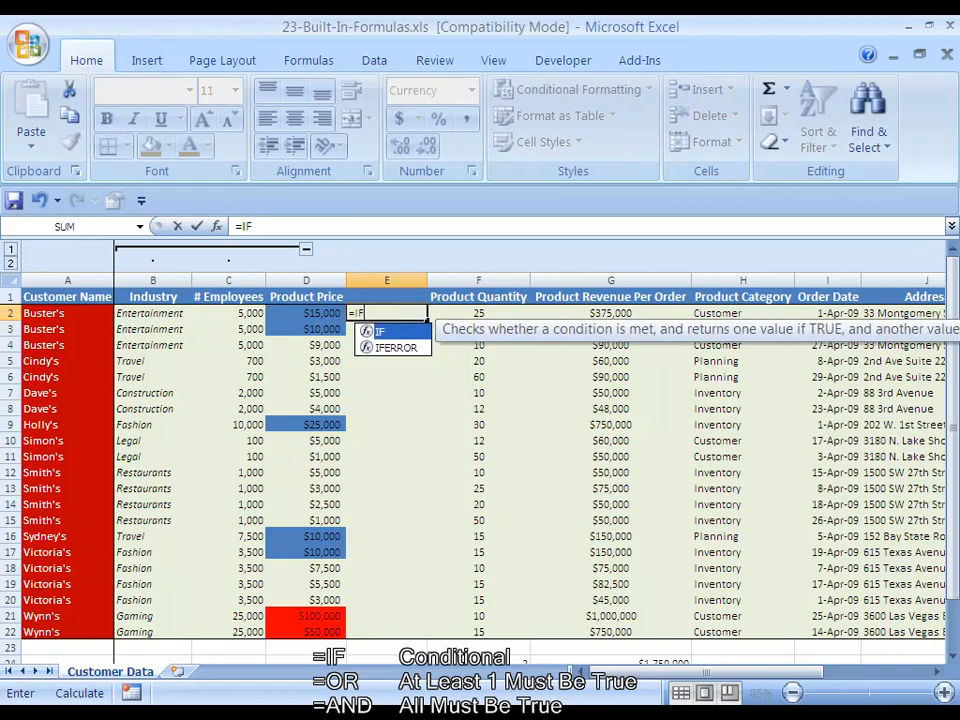
key(BackSpace)
key(BackSpace)
text(OR()
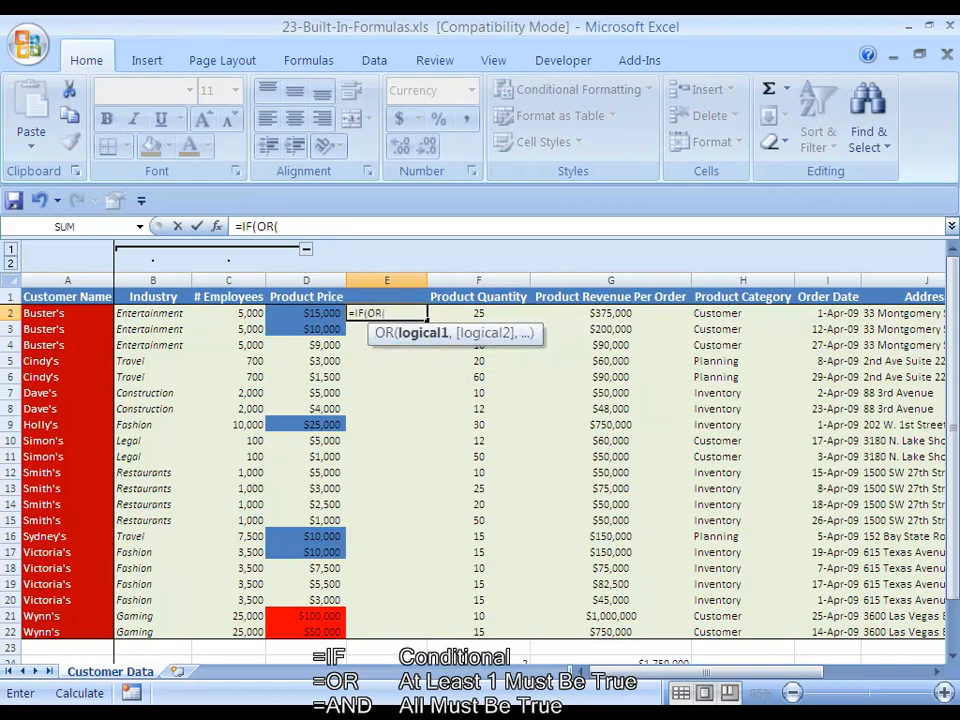
click(229, 313)
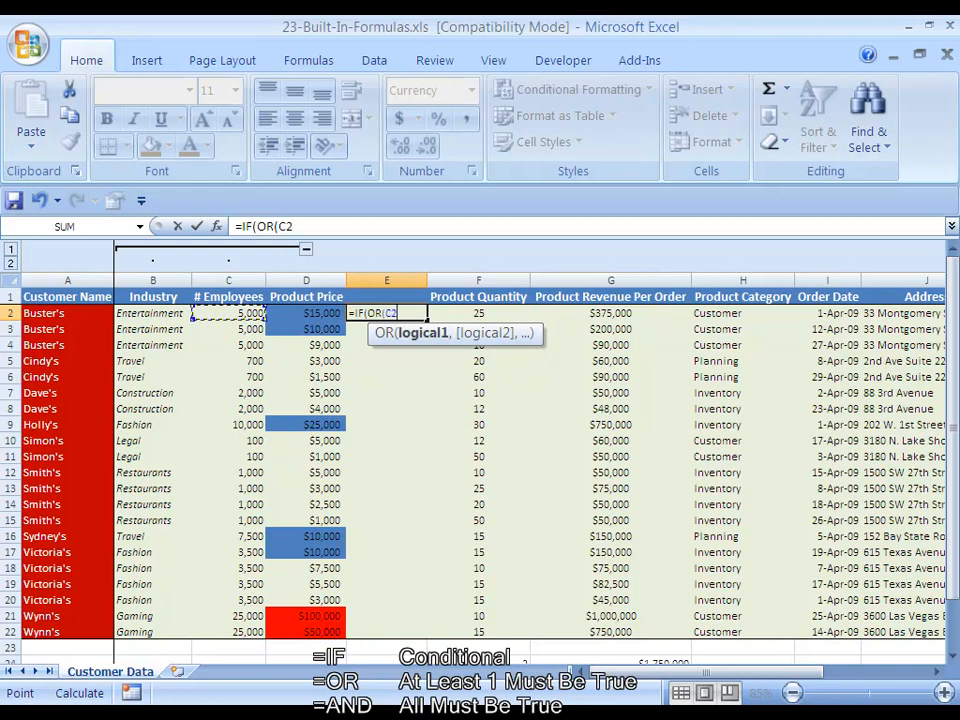
text(>500)
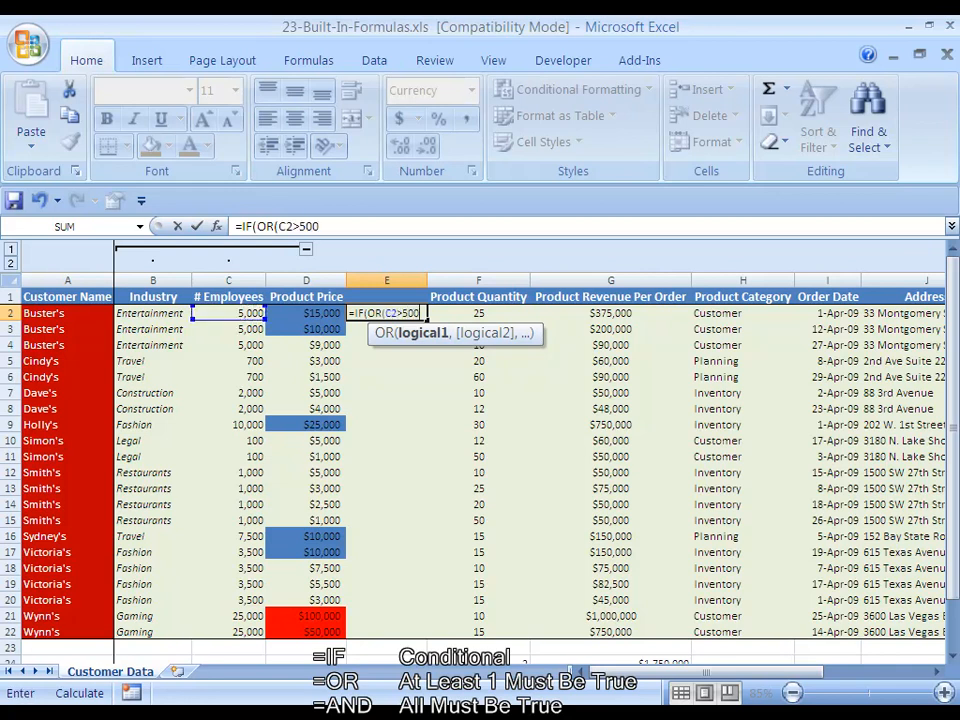
text(0,)
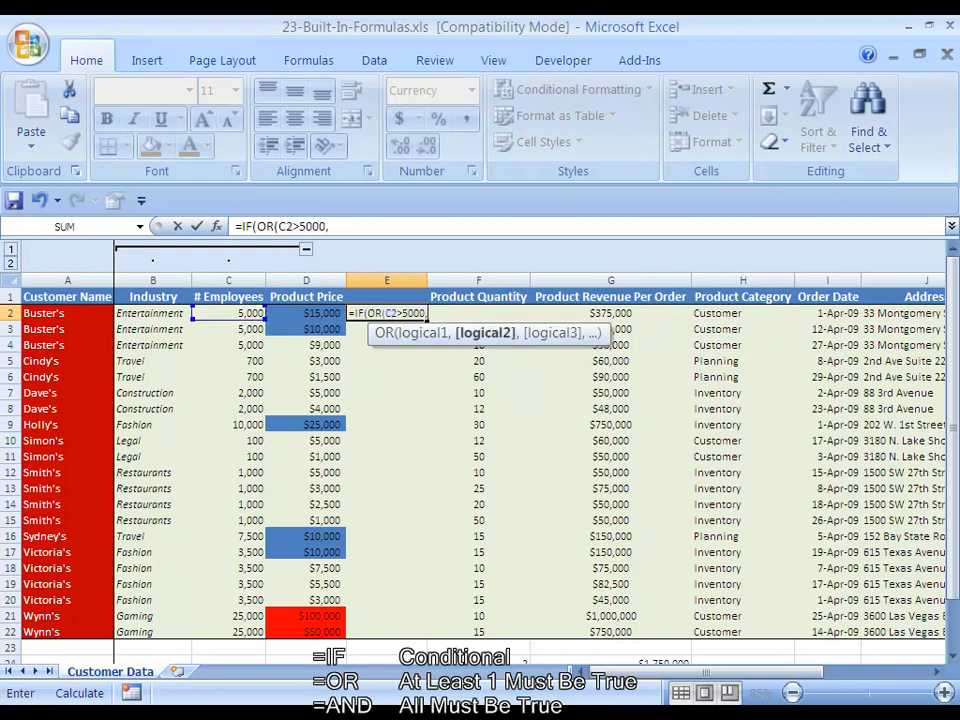
- Add B2="Entertainment" as the second OR condition of the IF formula and close the OR test
key(Left)
key(Left)
key(Left)
text(="Ent)
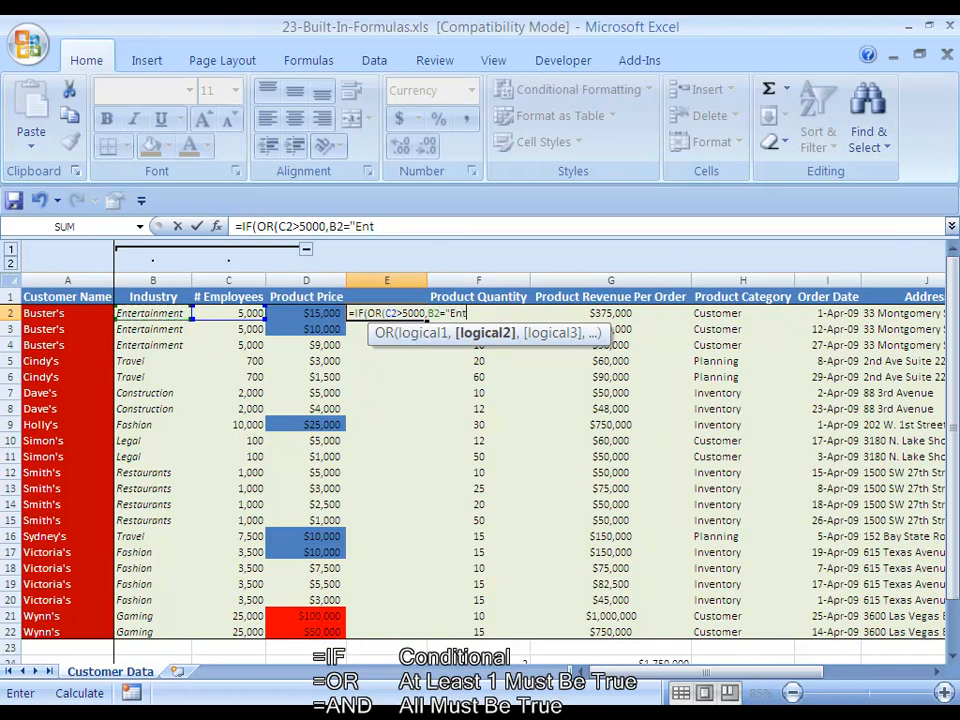
text(ertainment"))
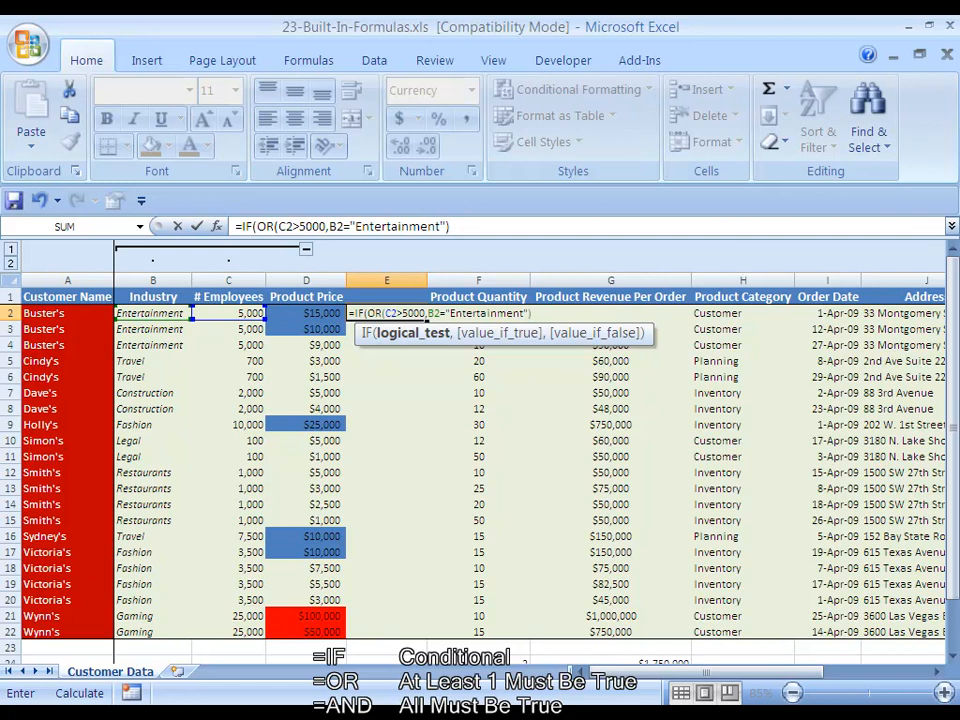
- Finish the IF formula in E2 with D2*F2 as the value if true and 0 if false, and check it against C2
text(,)
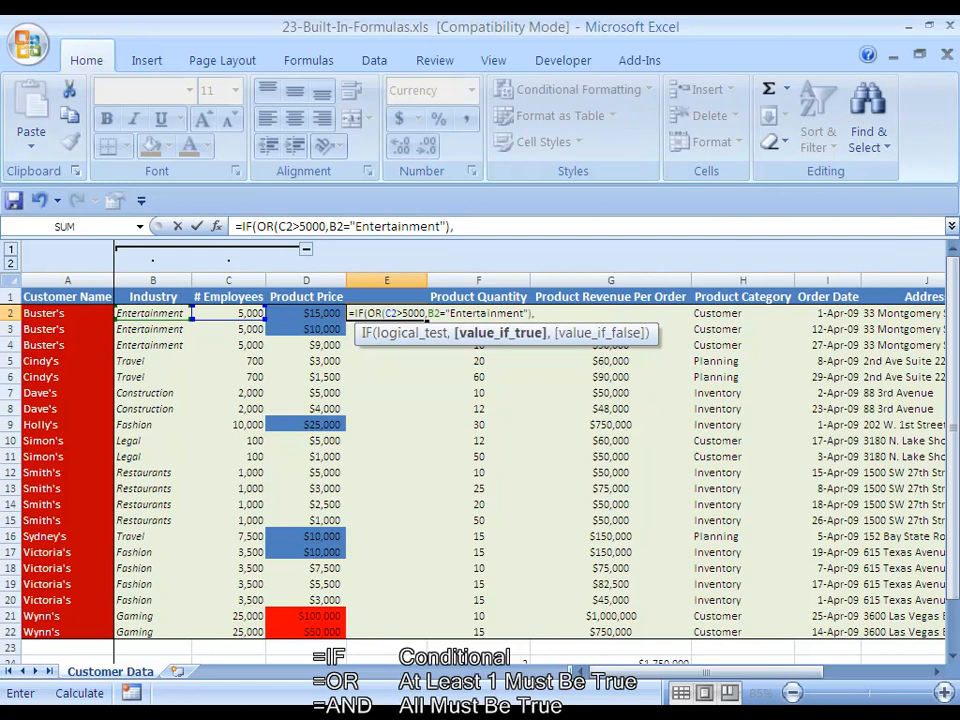
key(Left)
text(*)
key(Right)
key(Right)
key(Left)
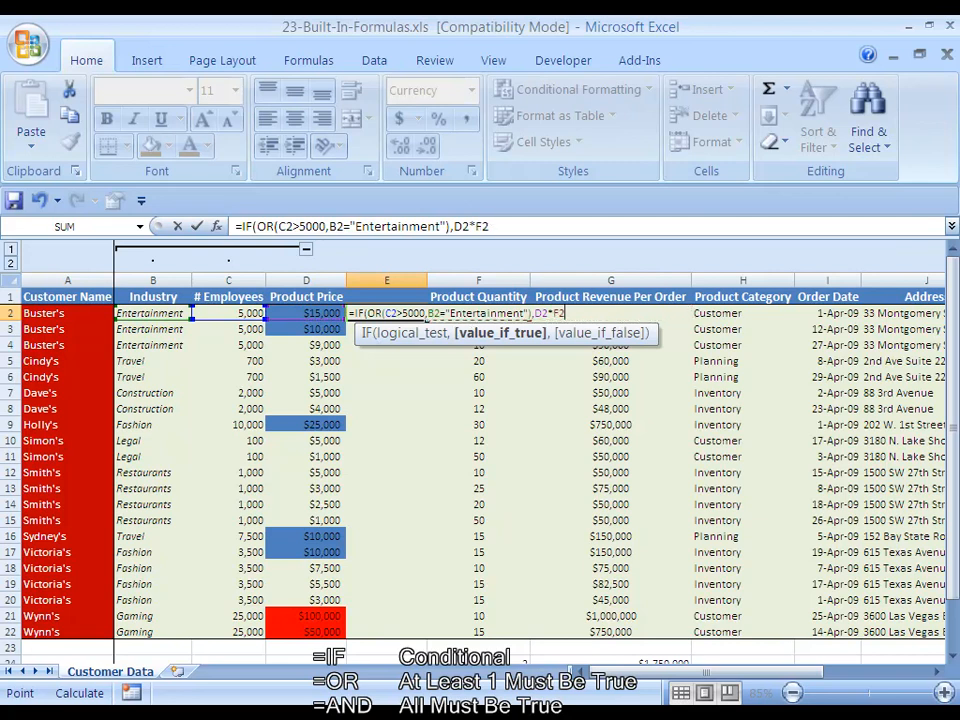
text(,0)
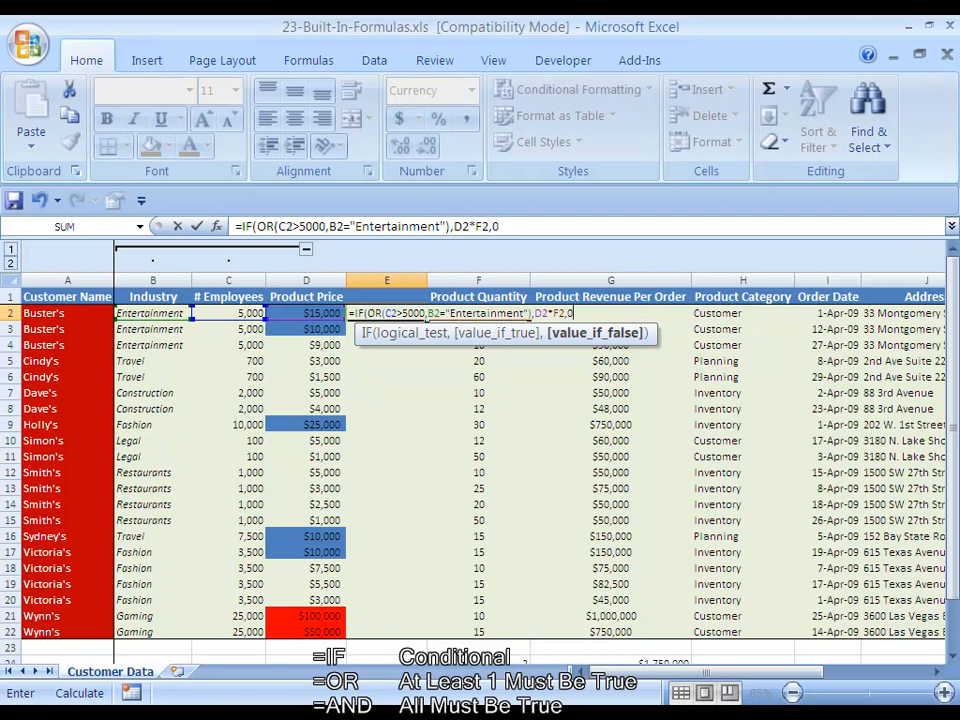
text())
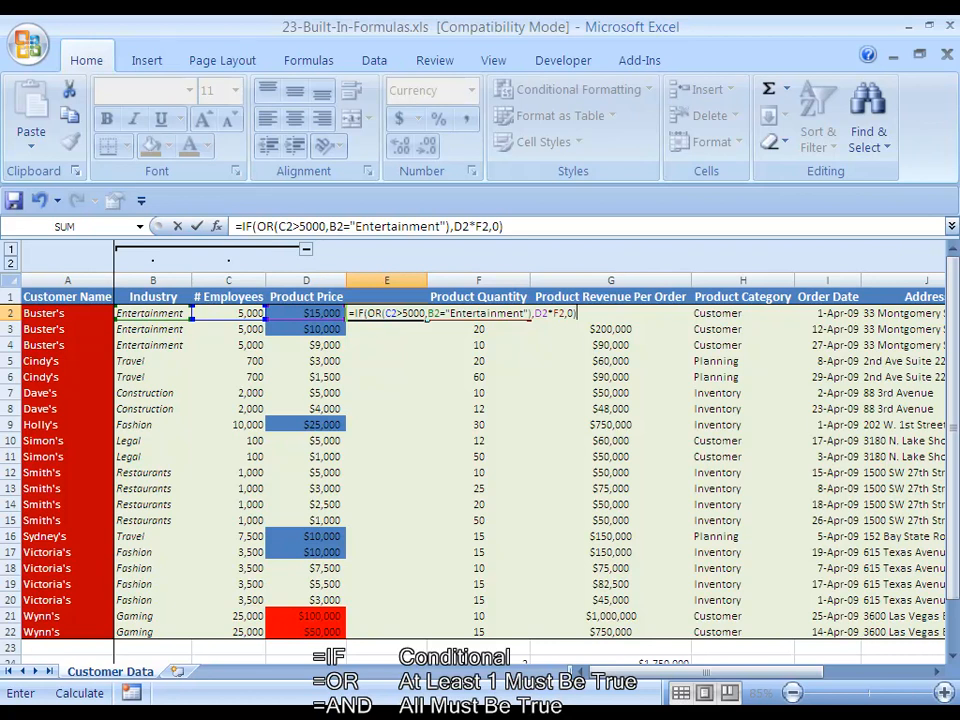
key(ctrl+Return)
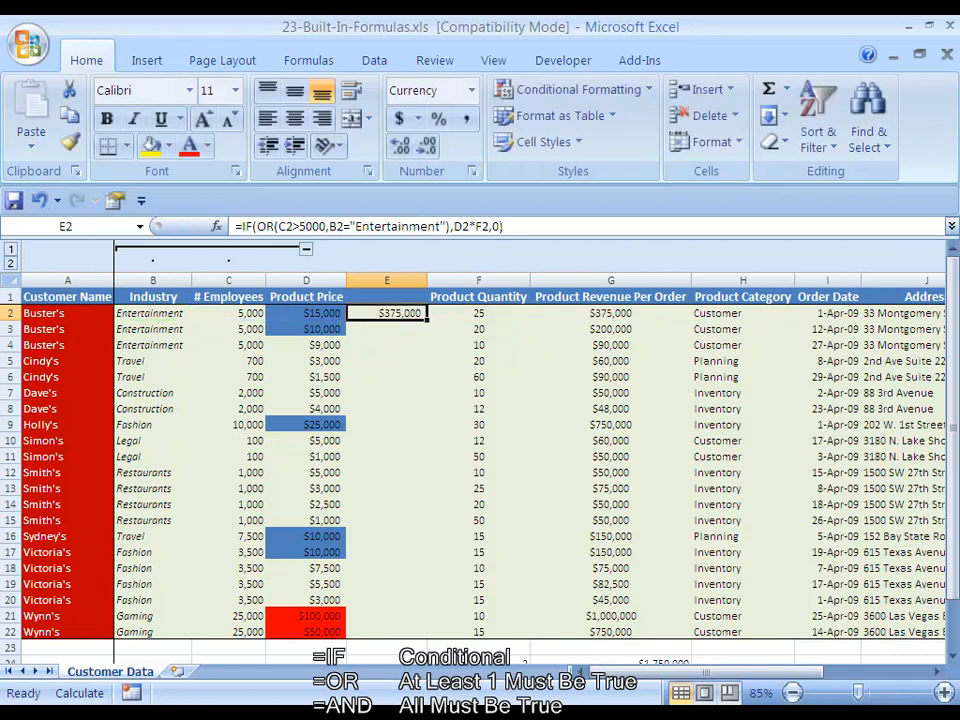
key(Left)
key(Left)
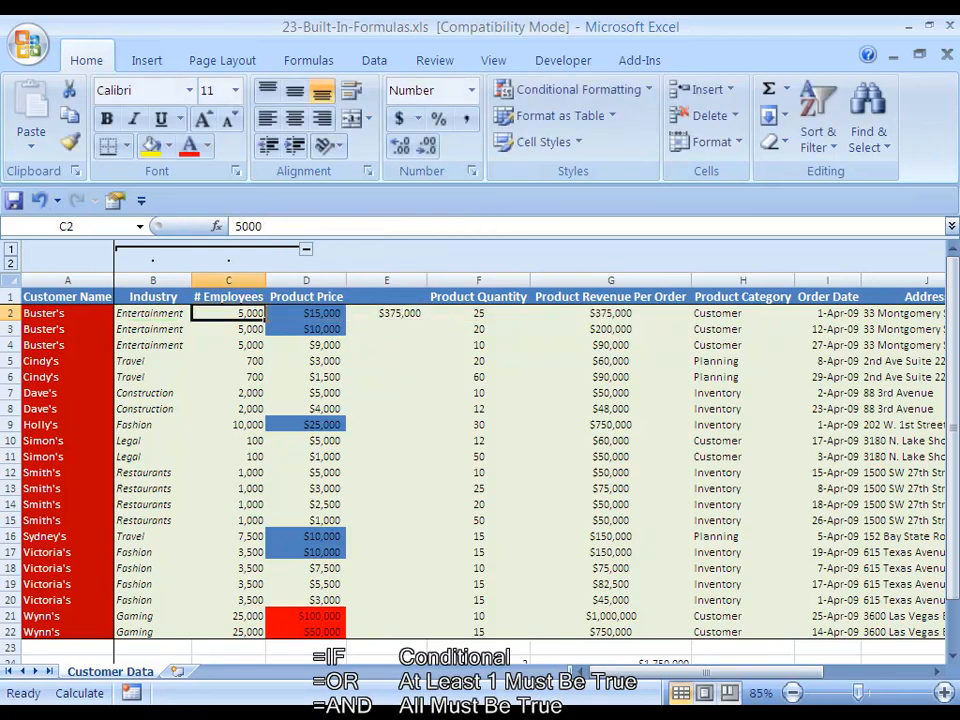
- Copy the IF/OR formula from E2 down through E22, pasting only formulas and number formats
key(Left)
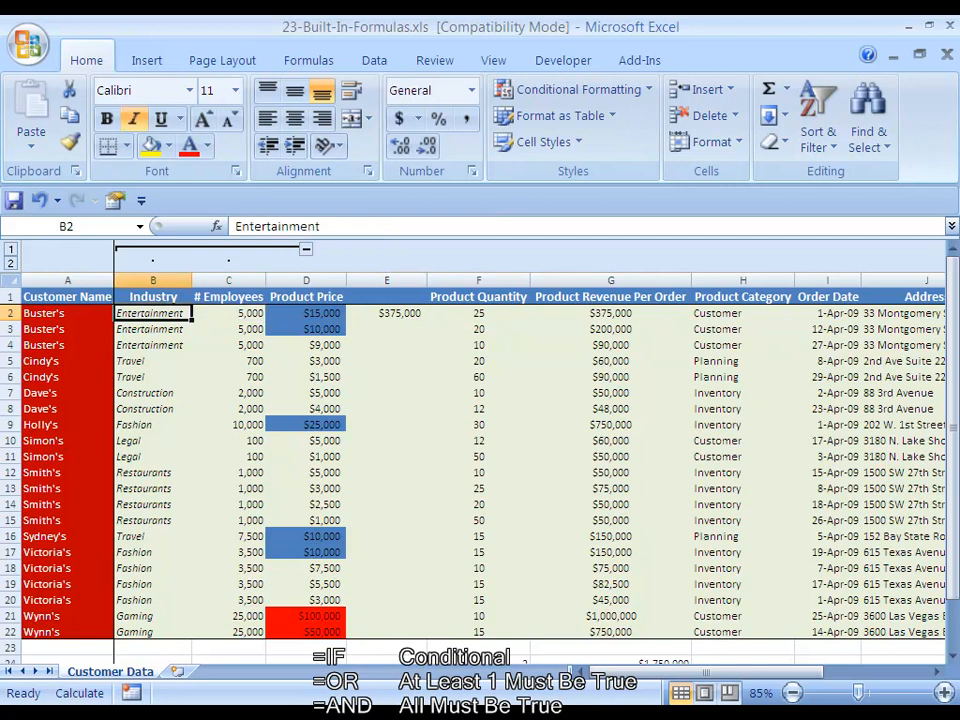
key(Right)
key(Right)
key(Right)
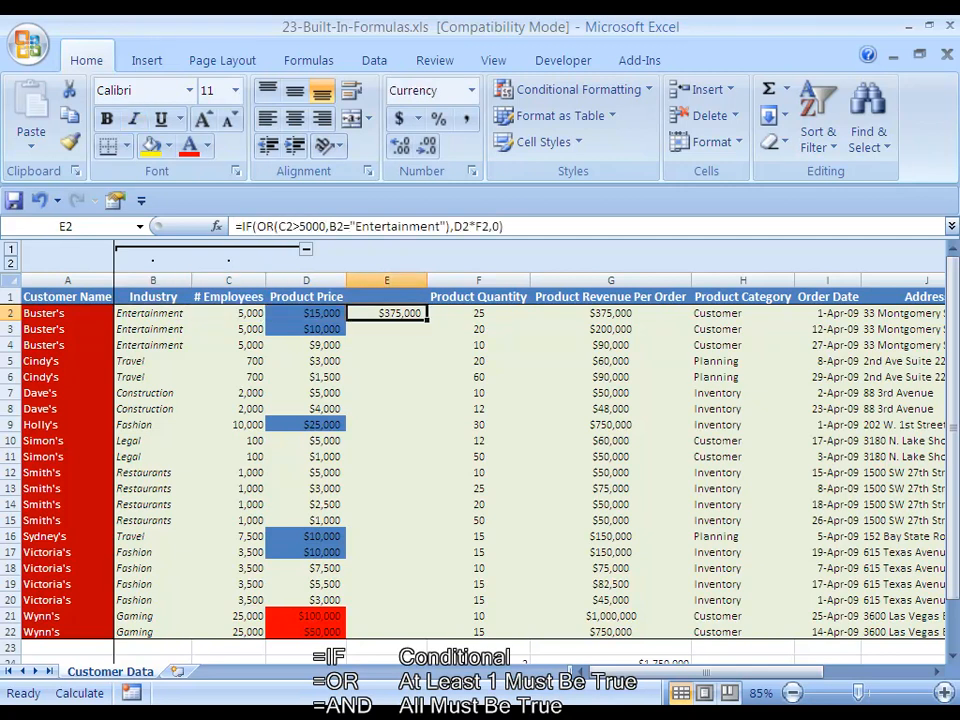
key(ctrl+c)
key(shift+Down)
key(shift+Down)
key(shift+Down)
key(shift+Down)
key(shift+Down)
key(shift+Down)
key(shift+Down)
key(shift+Down)
key(shift+Down)
key(shift+Down)
key(shift+Down)
key(shift+Down)
key(shift+Down)
key(shift+Down)
key(shift+Down)
key(shift+Down)
key(shift+Down)
key(shift+Down)
key(shift+Down)
key(shift+Down)
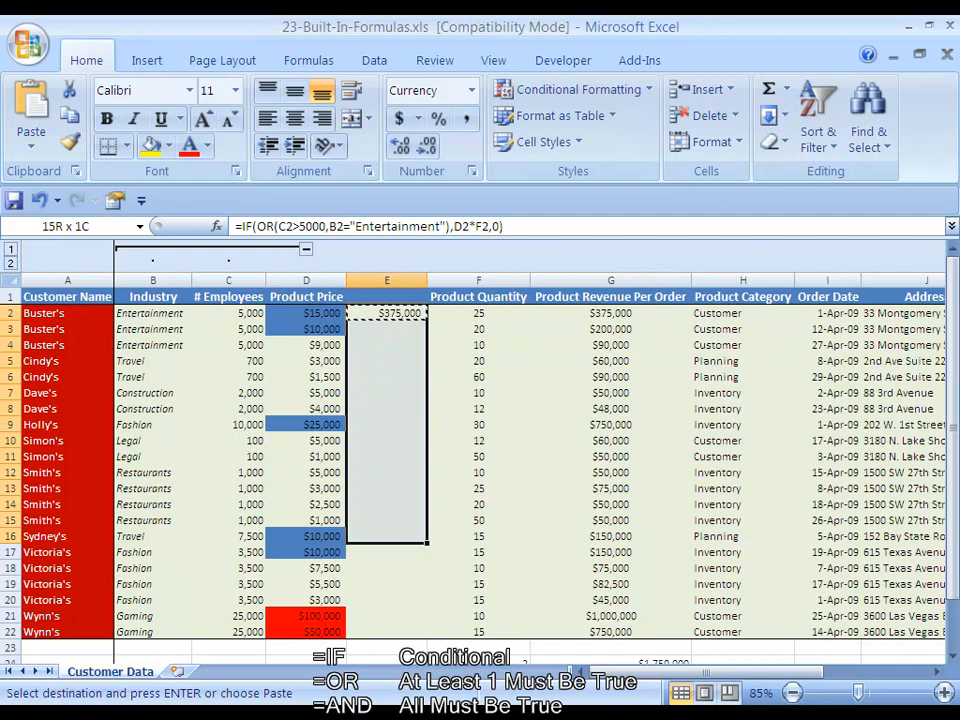
key(alt+e)
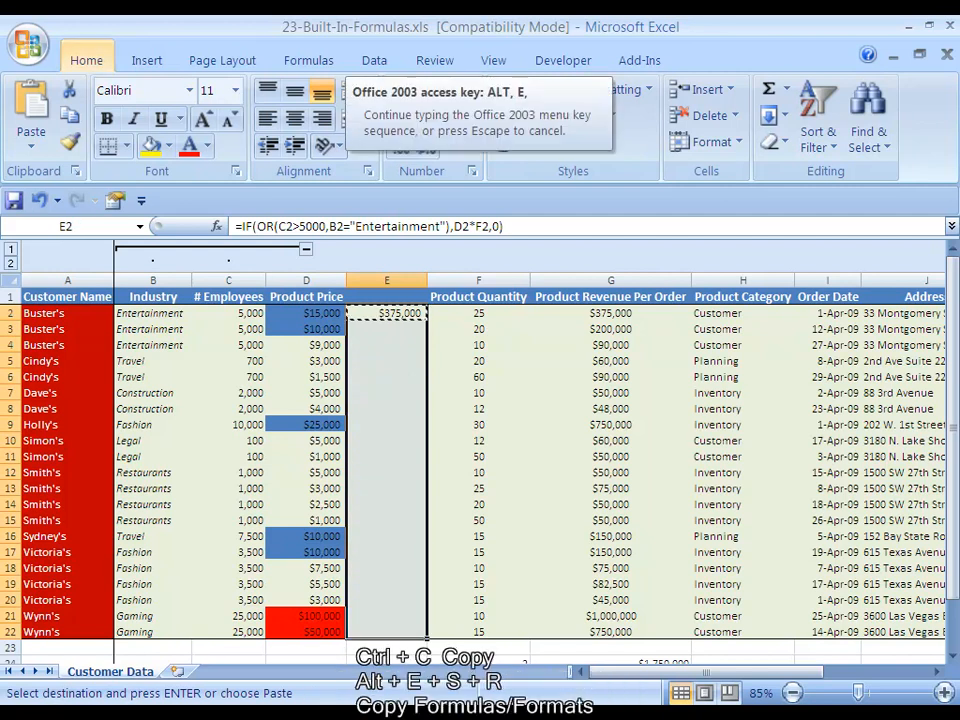
key(s)
key(r)
key(Return)
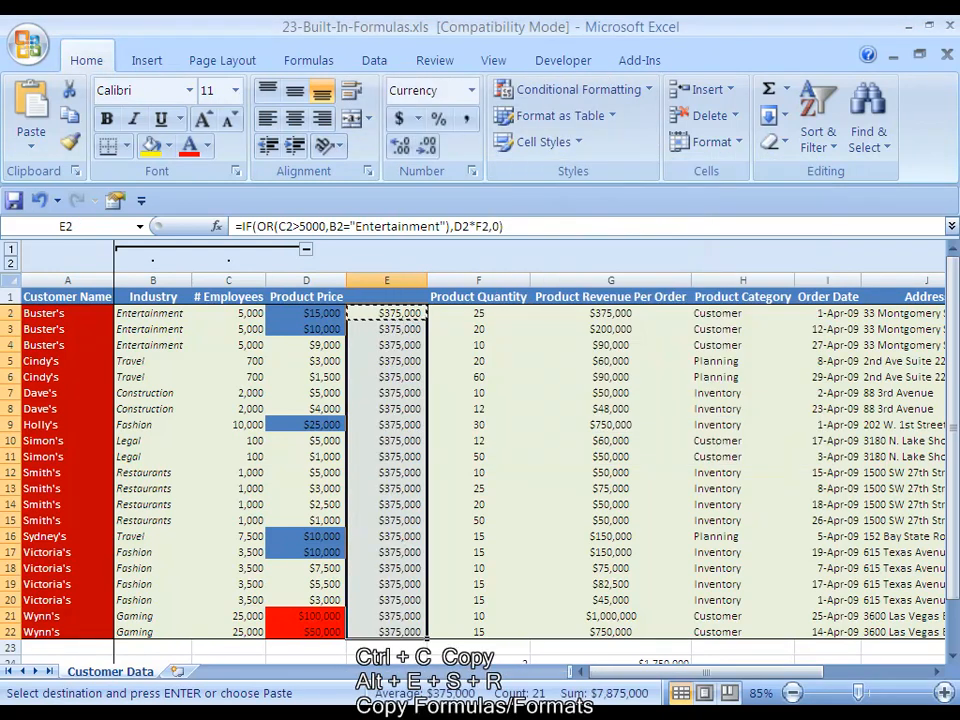
key(Escape)
- Examine the column E formula results from row 3 to row 8, highlighting rows 5 to 8
key(Down)
key(Down)
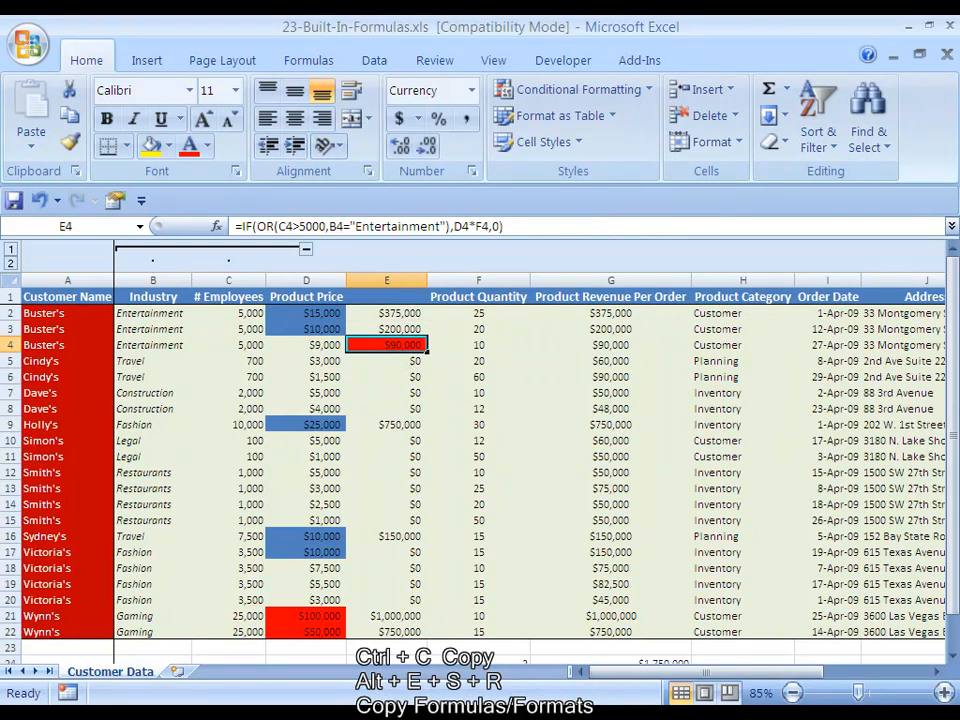
key(Down)
key(Down)
key(Down)
key(Down)
key(Down)
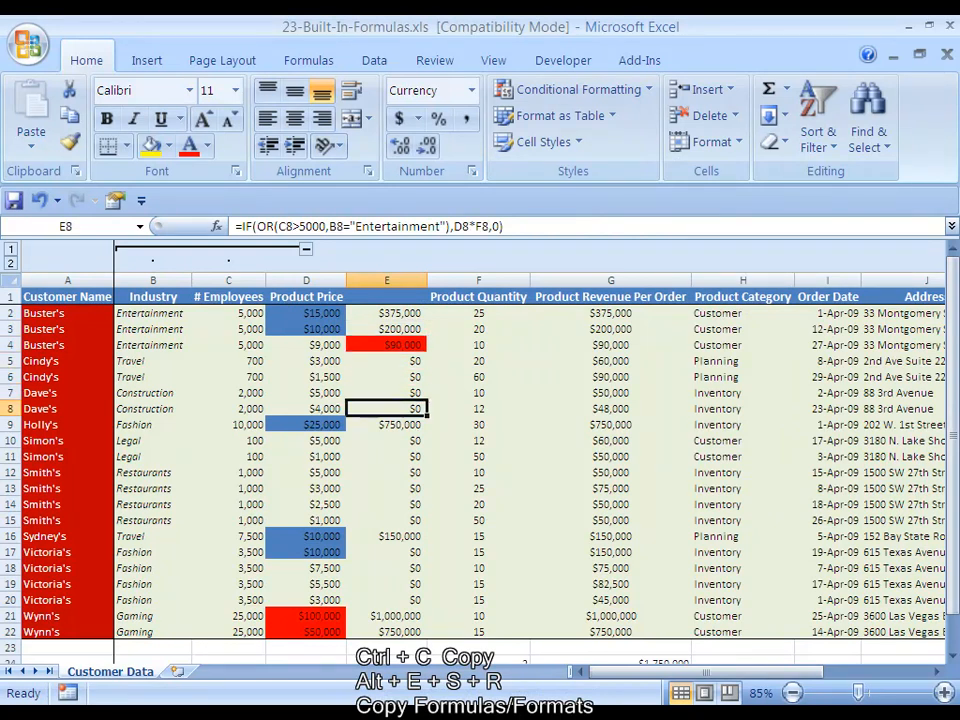
key(Up)
key(shift+space)
key(shift+Up)
key(shift+Up)
key(shift+Up)
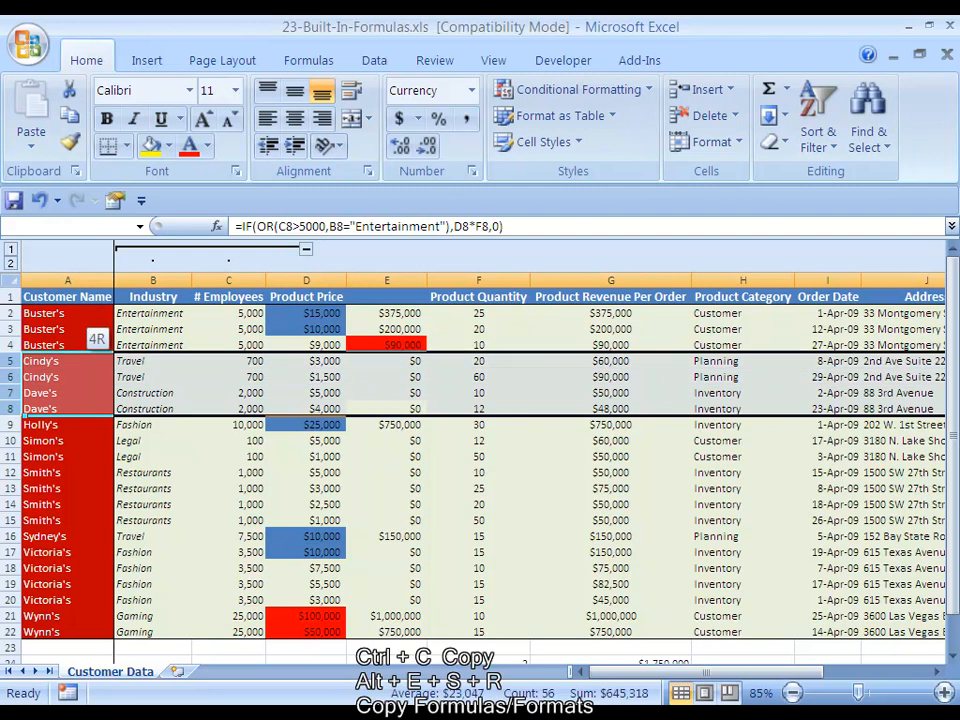
- Examine the column E results from row 9 towards the table's end, highlighting rows 10 to 15
key(Down)
key(Down)
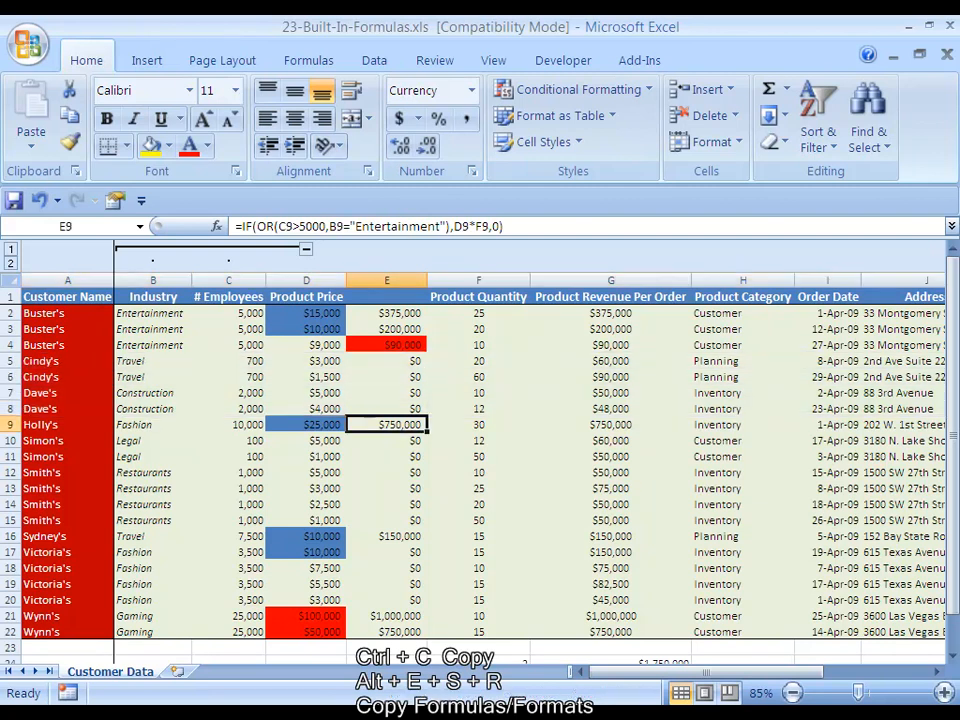
key(shift+space)
key(shift+Down)
key(shift+Down)
key(shift+Down)
key(shift+Down)
key(shift+Down)
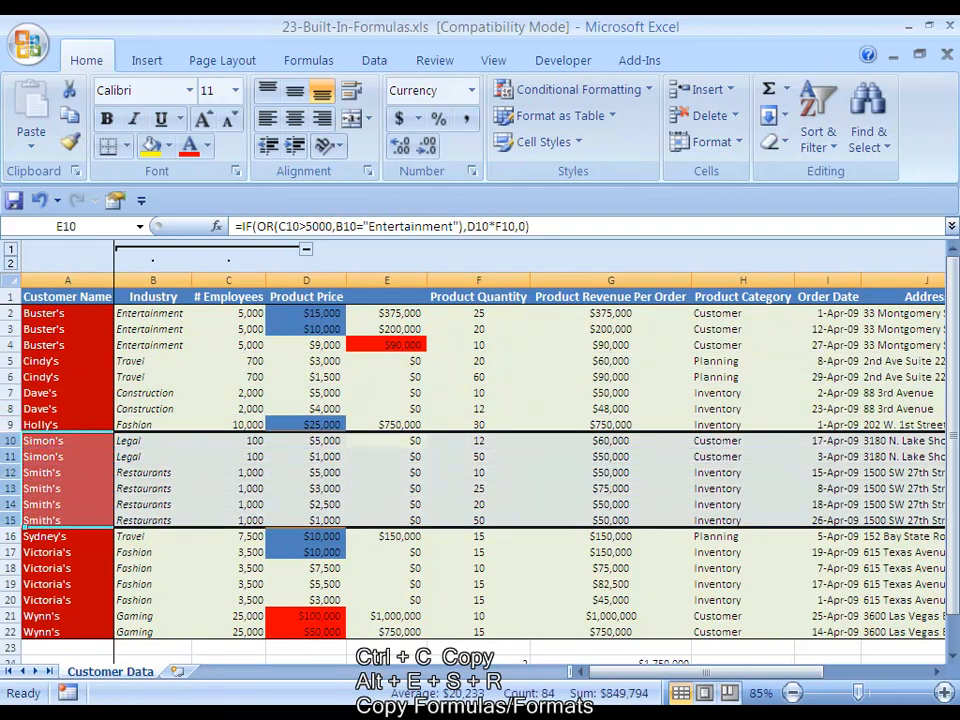
key(Down)
key(Down)
key(Down)
key(Down)
key(Down)
key(Down)
key(Down)
key(Down)
key(Down)
key(Down)
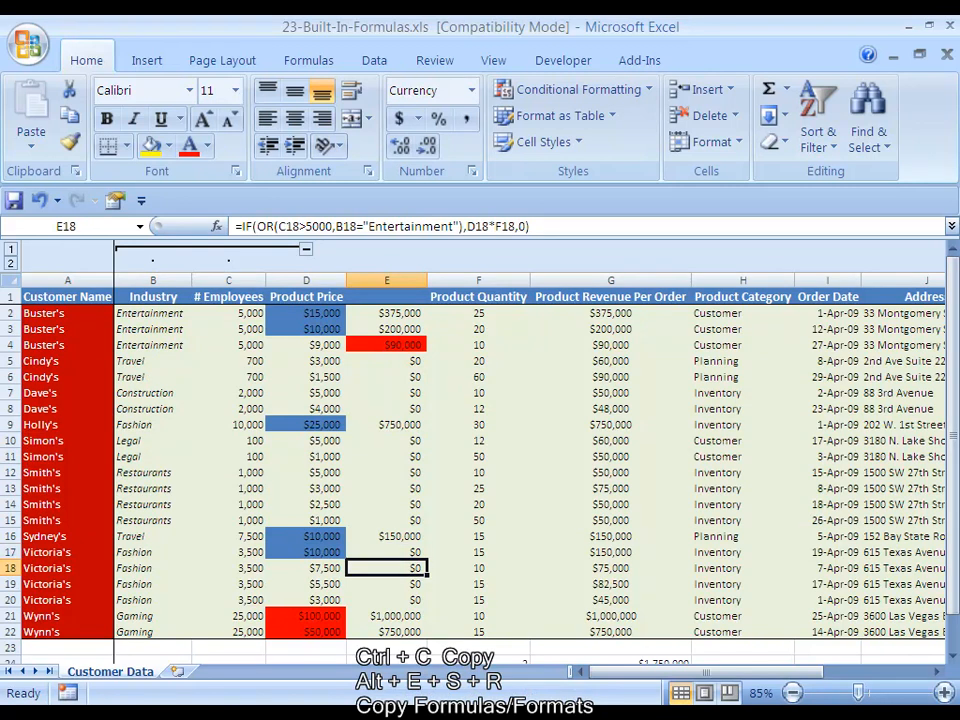
key(Down)
key(Down)
- Replace OR with AND in the E2 formula so both C2>5000 and B2="Entertainment" must hold
key(ctrl+Up)
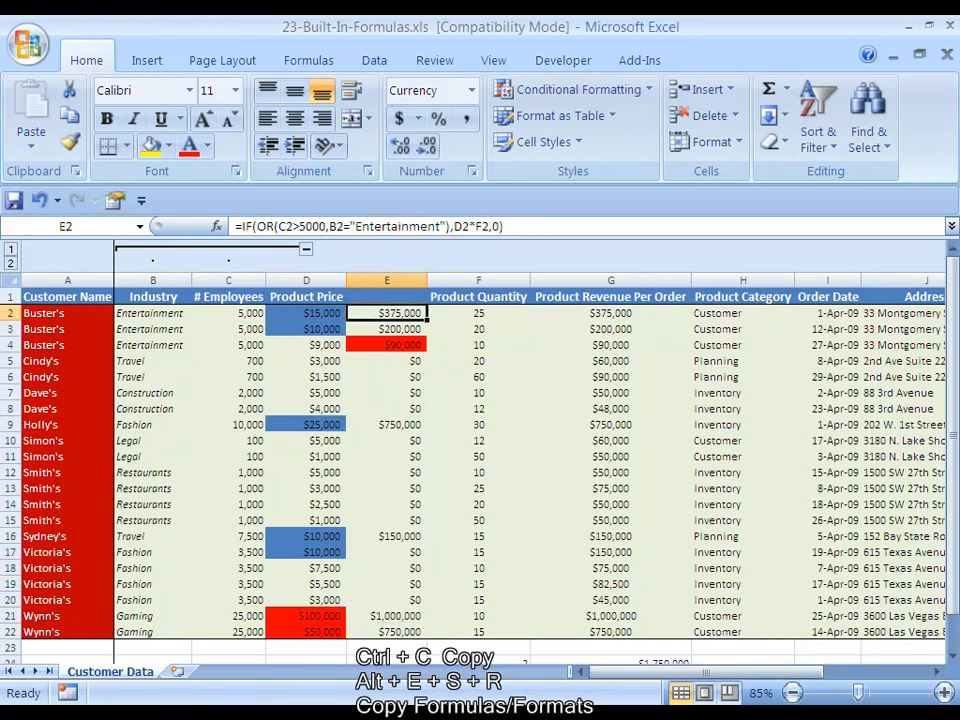
key(F2)
key(ctrl+Left)
key(ctrl+Left)
key(ctrl+Left)
key(ctrl+Left)
key(ctrl+Left)
key(ctrl+Left)
key(ctrl+Left)
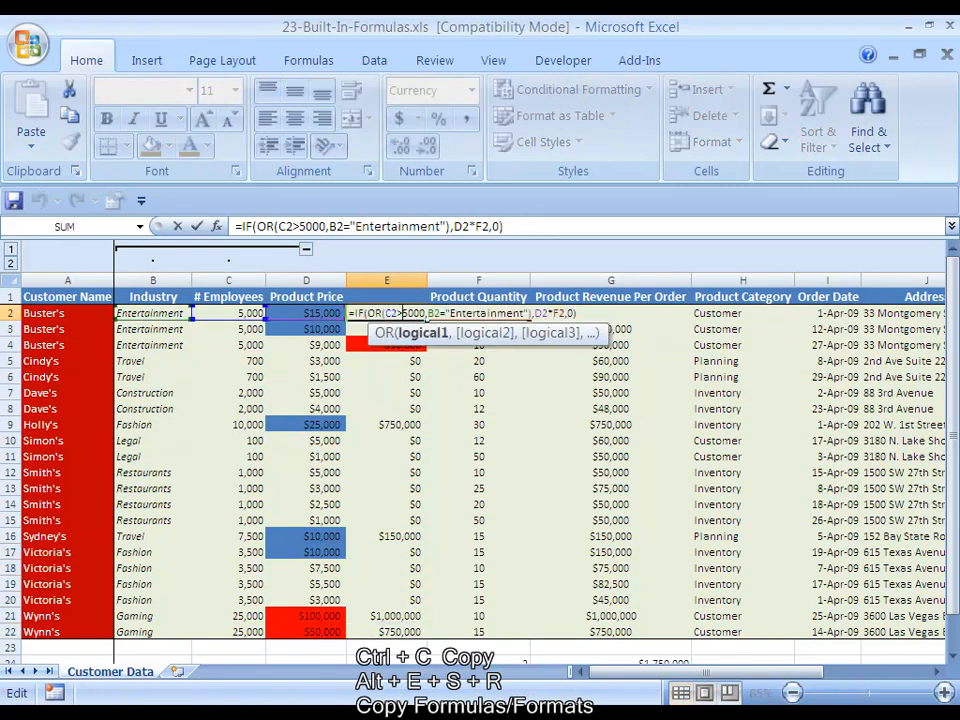
key(ctrl+Left)
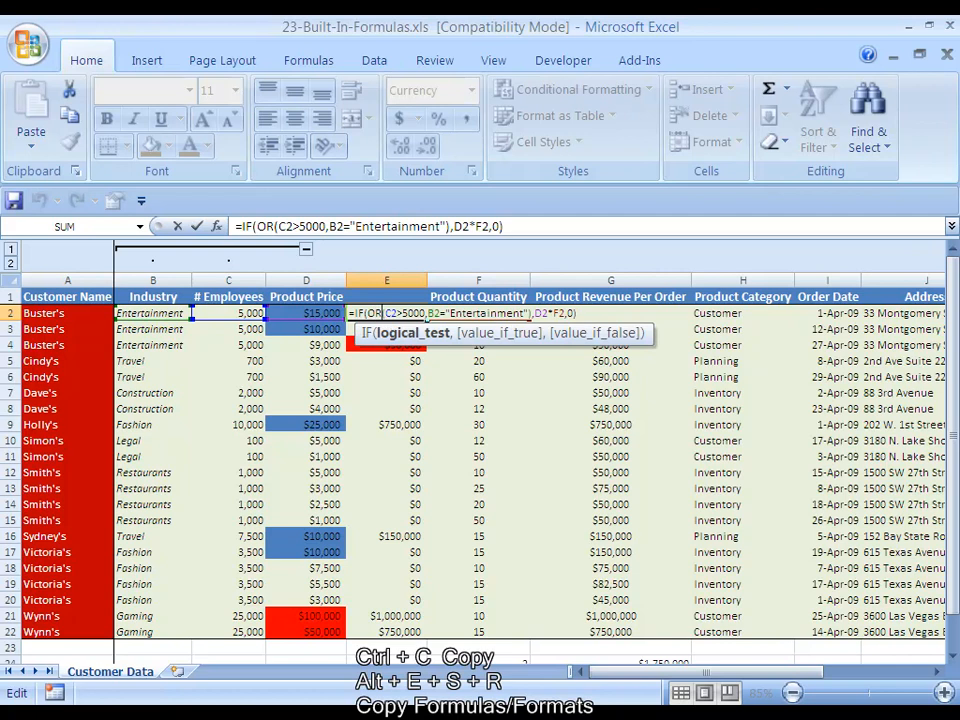
key(Delete)
key(Delete)
text(AND)
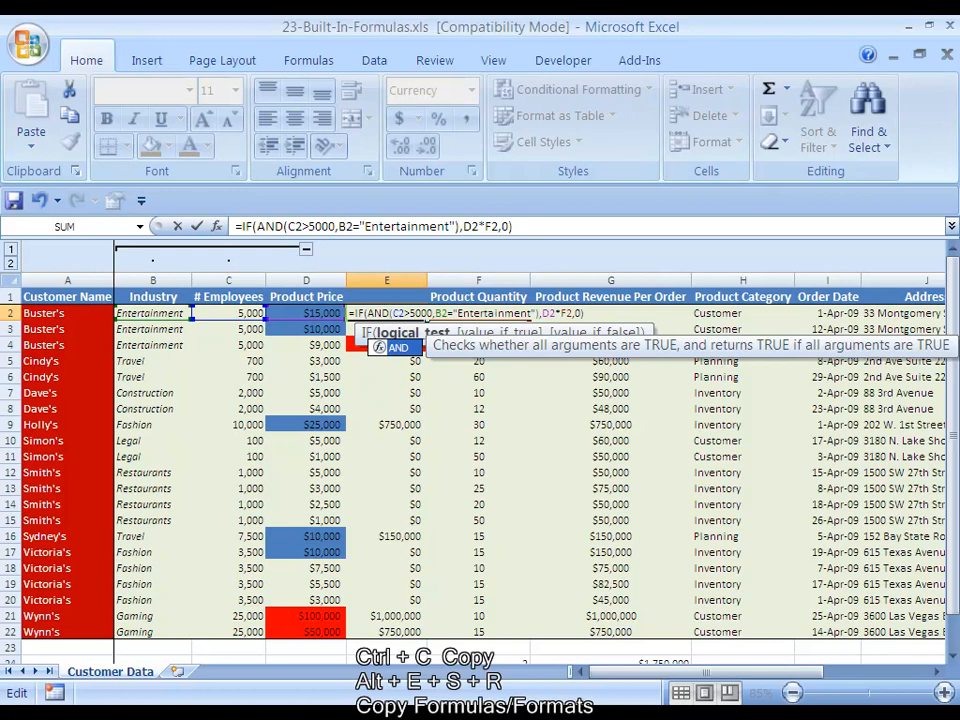
key(ctrl+Return)
- Copy the IF/AND formula from E2 down through E22 as formulas and number formats
key(ctrl+c)
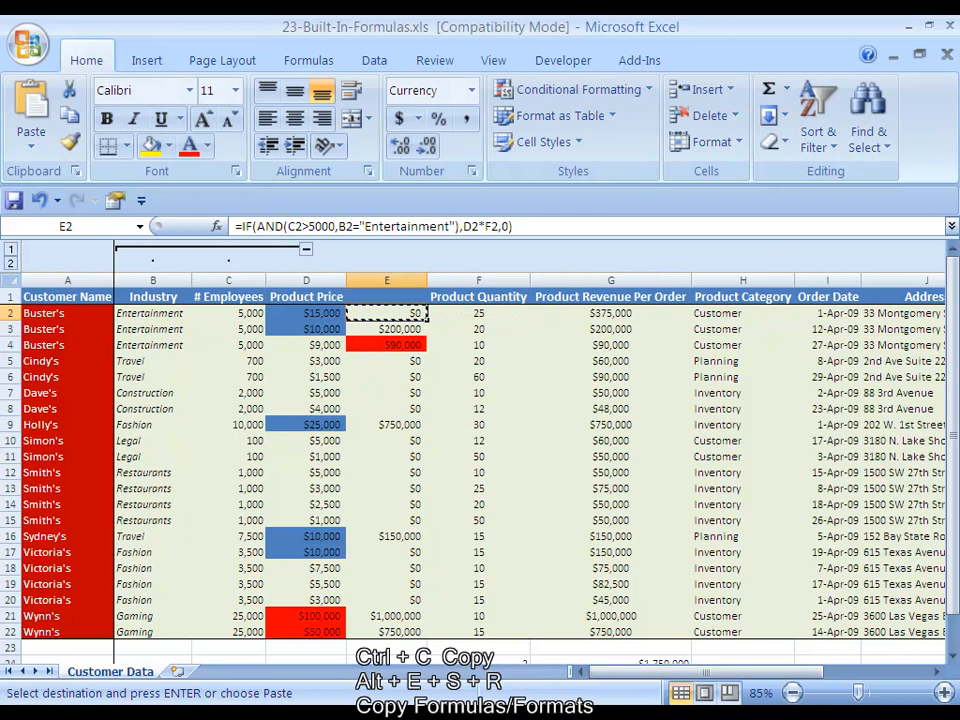
key(ctrl+shift+Down)
key(alt+e)
key(s)
key(r)
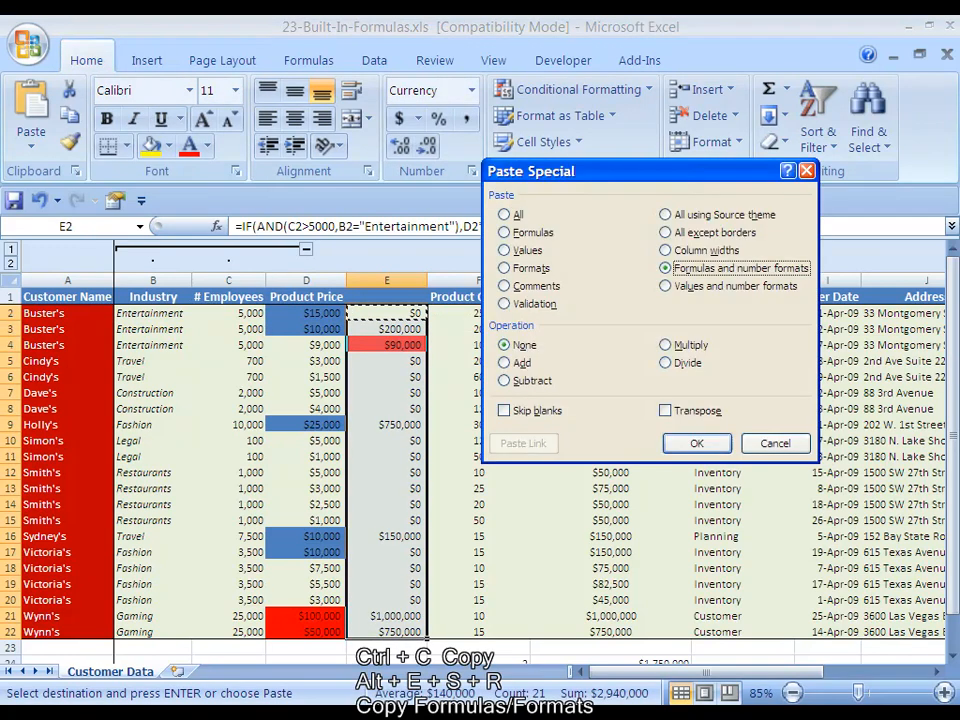
key(Return)
key(Escape)
key(Down)
key(Right)
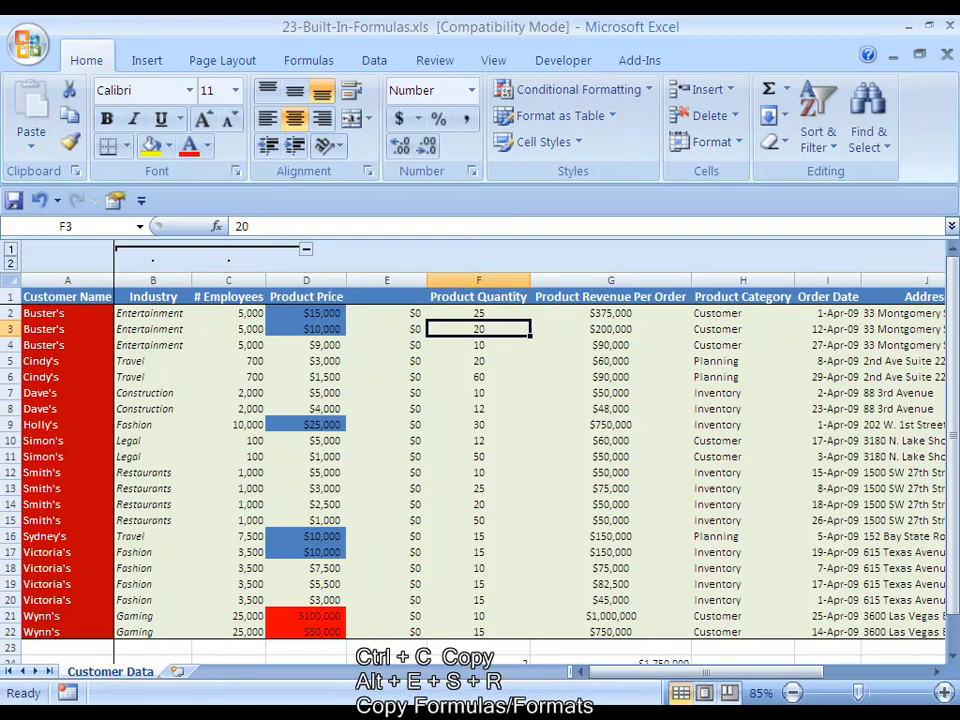
- Undo the IF formulas in column E and the insertion of the blank column
key(Left)
key(ctrl+z)
key(ctrl+z)
key(ctrl+z)
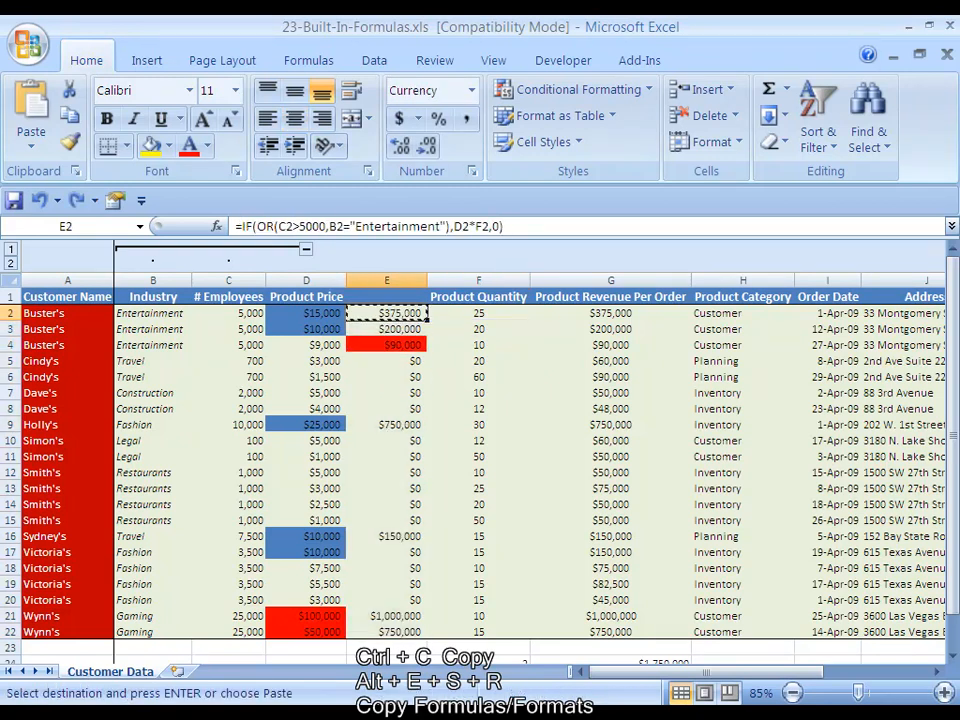
key(ctrl+z)
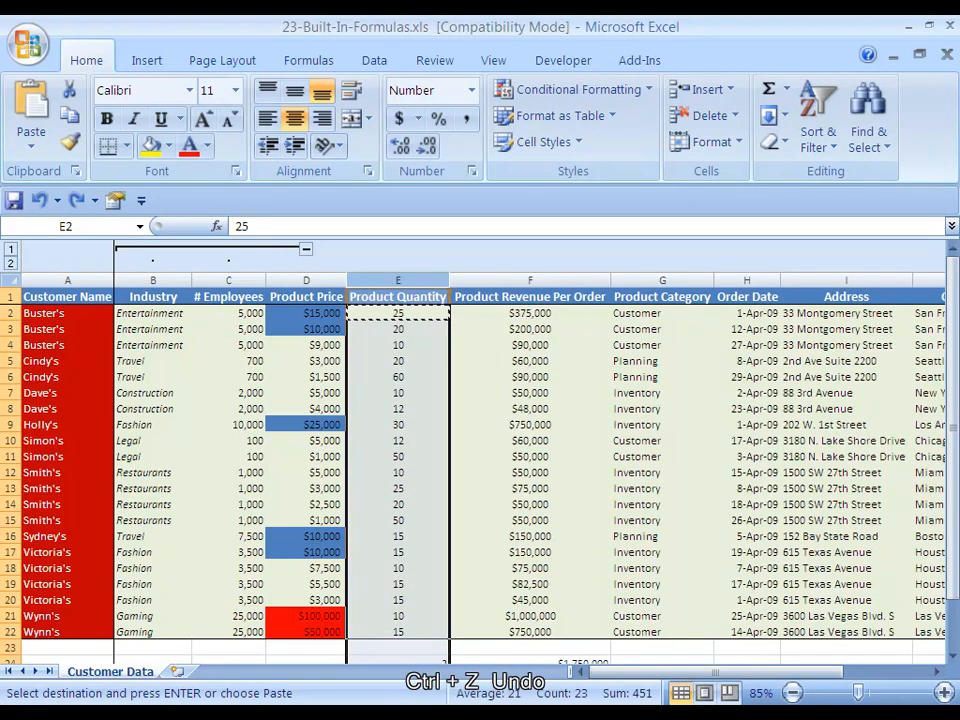
- Clear the example formulas from the rows below the table, starting at row 24
key(Down)
key(Escape)
key(Down)
key(Down)
key(Down)
key(ctrl+Down)
key(Down)
key(Down)
key(Down)
key(Down)
key(Up)
key(Up)
key(shift+space)
key(shift+Down)
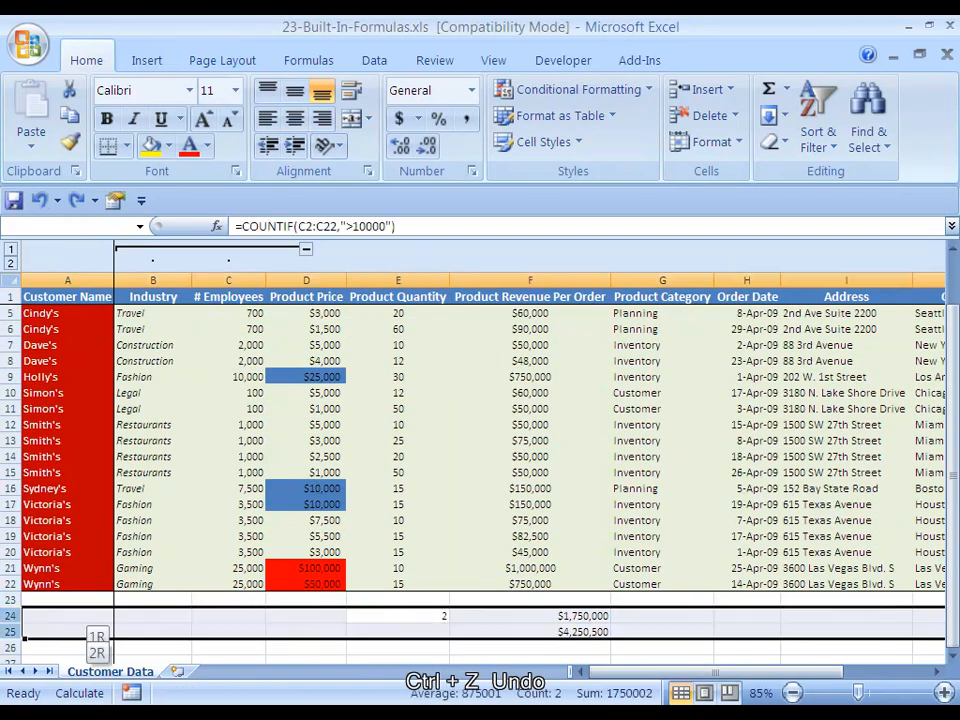
key(shift+Down)
key(shift+Down)
key(Delete)
- Return to the Product Quantity header in E1 to review the cleaned-up table
key(Up)
key(Up)
key(Up)
key(Up)
key(Up)
key(Up)
key(Up)
key(Up)
key(Up)
key(Up)
key(Up)
key(Up)
key(Up)
key(Up)
key(Up)
key(Up)
key(Up)
key(Up)
key(Up)
key(Up)
key(Up)
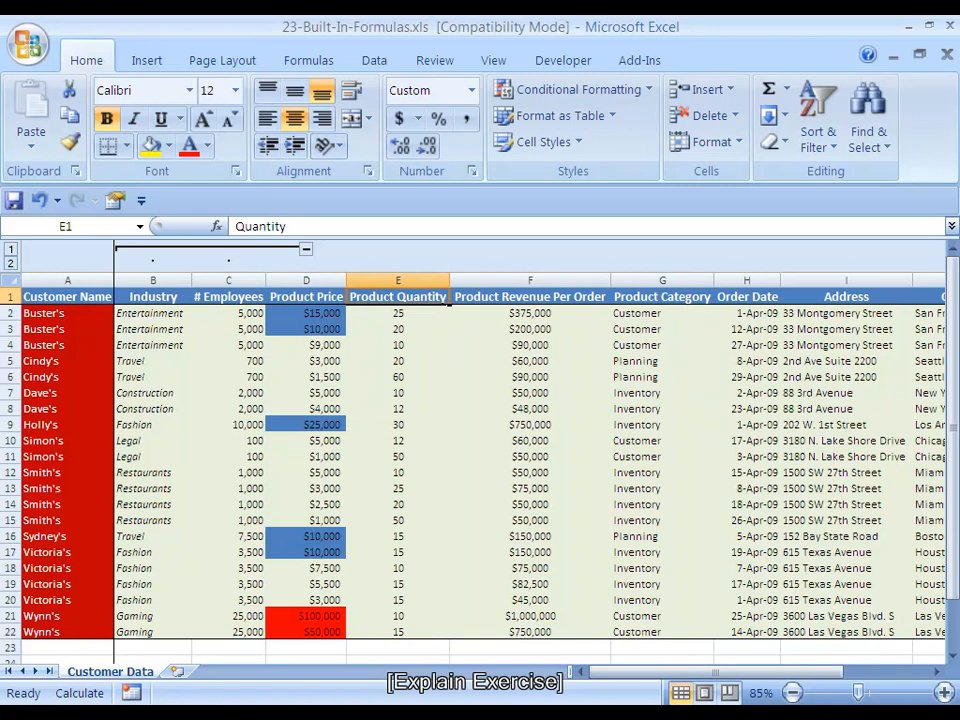
- Go down to the empty cell E24 beneath the Product Quantity column, checking the neighbouring cell F24
key(Down)
key(Down)
key(Down)
key(Down)
key(Down)
key(Down)
key(Down)
key(Down)
key(Down)
key(Down)
key(Down)
key(Down)
key(Down)
key(Down)
key(Down)
key(Down)
key(Down)
key(Down)
key(Down)
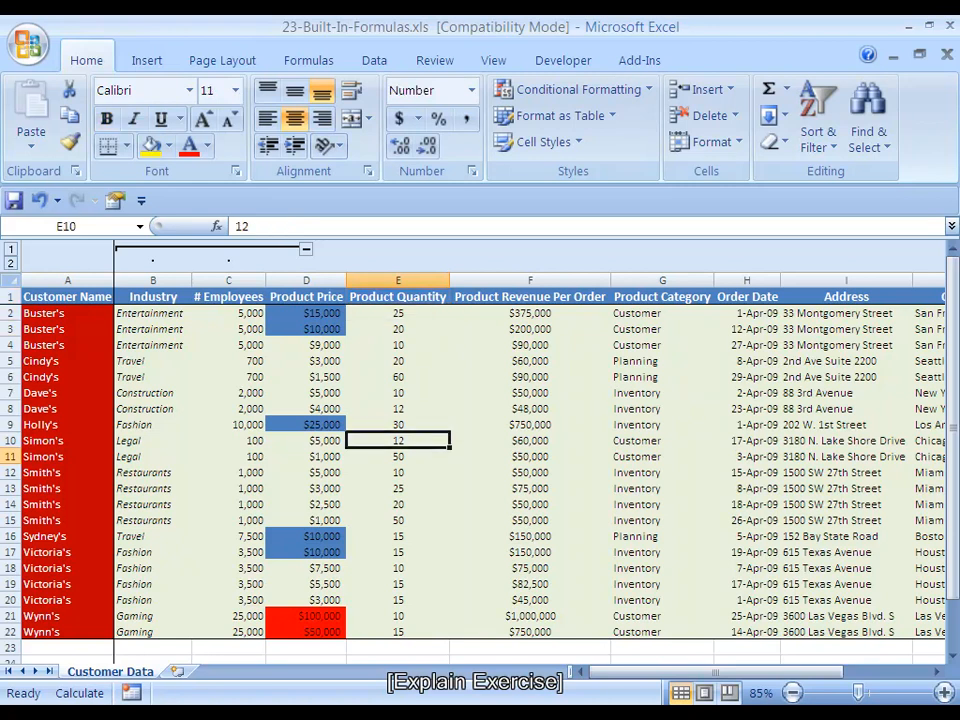
key(Down)
key(Down)
key(Down)
key(Down)
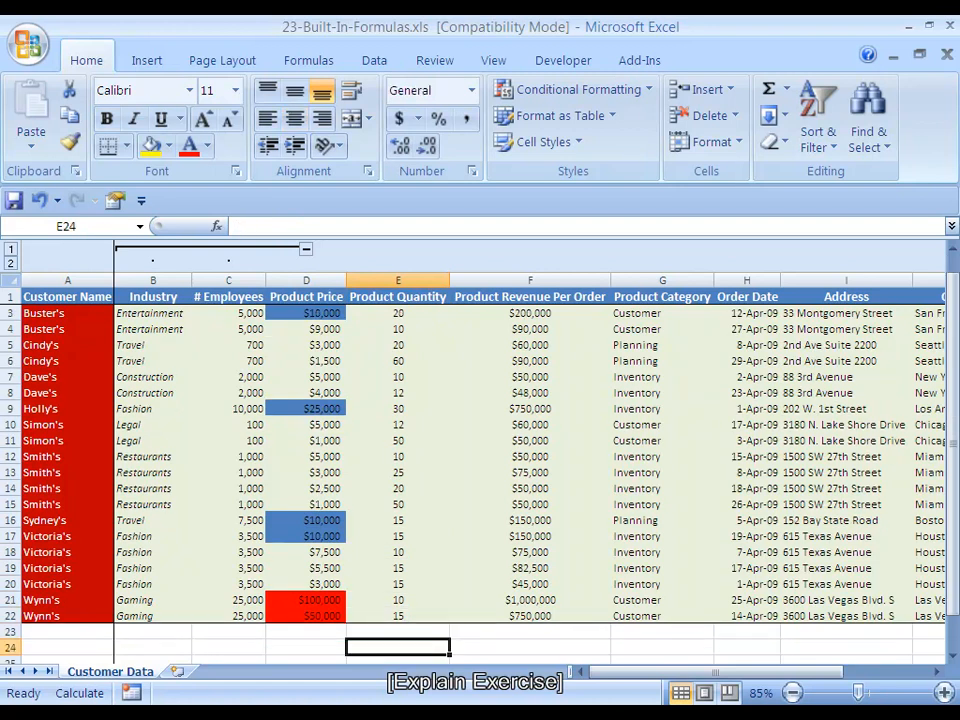
key(Right)
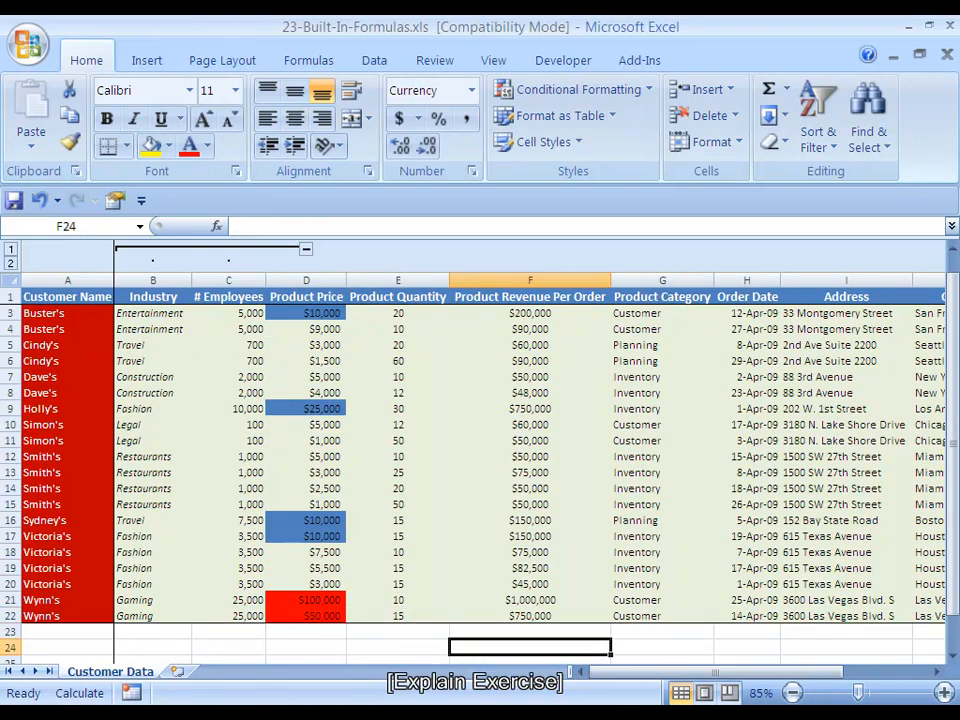
key(Left)
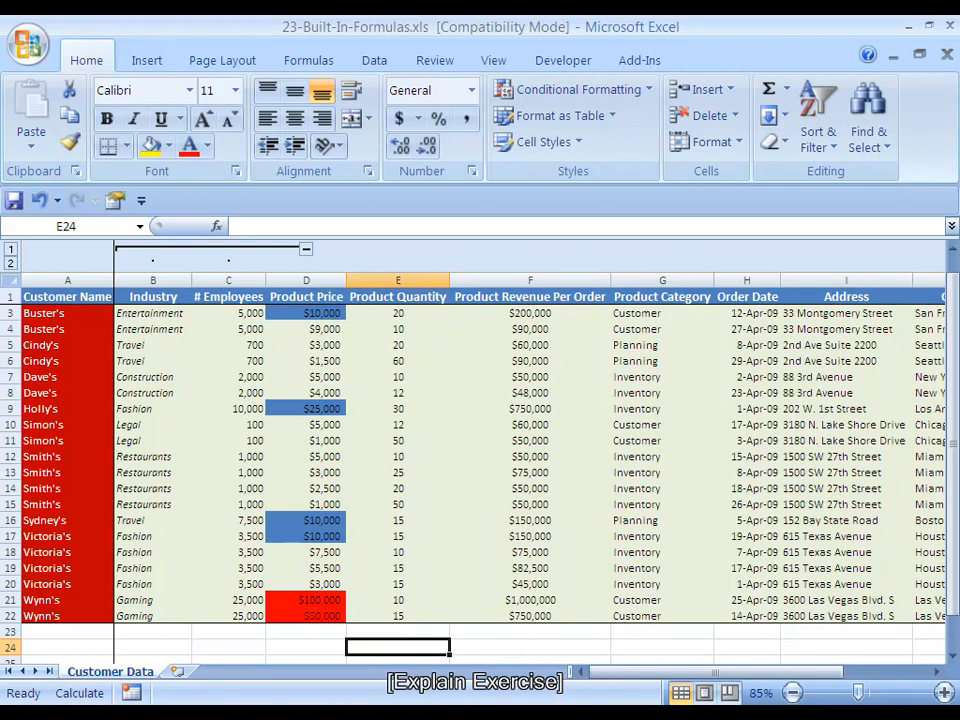
- Label cell E24 "Total Revenue:" in bold
text(Total REve)
key(BackSpace)
key(BackSpace)
key(BackSpace)
text(evenue:)
key(ctrl+Return)
key(ctrl+b)
- Enter a SUM formula in F24 that totals the Product Revenue Per Order values
key(Right)
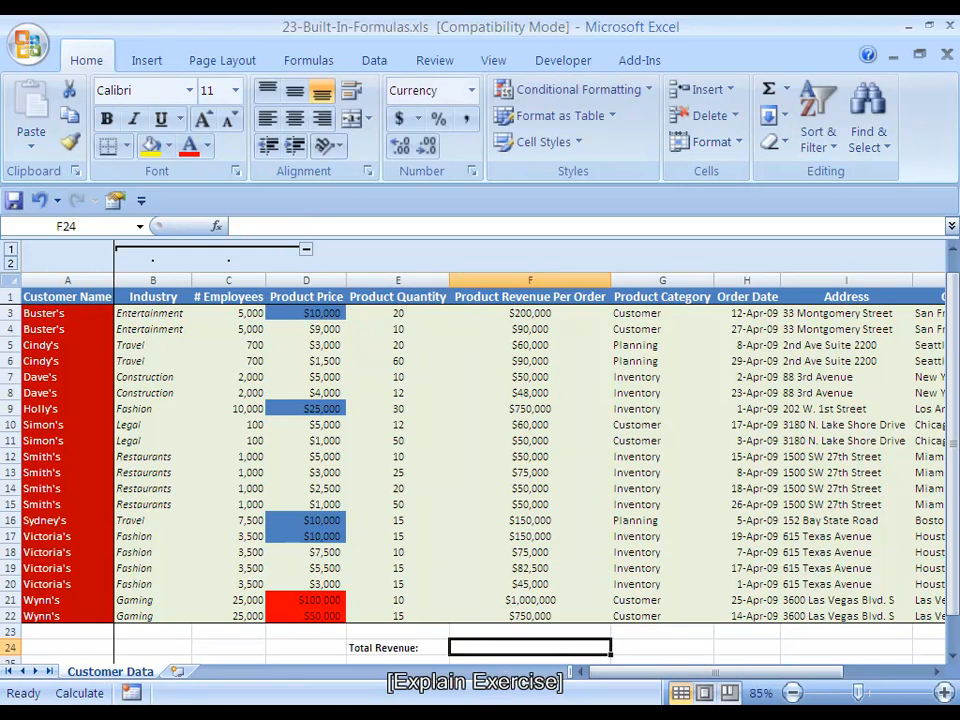
text(=SUM()
drag(530, 616, 530, 313)
text())
key(Return)
- Label cell E25 "# Orders:" in bold
key(Left)
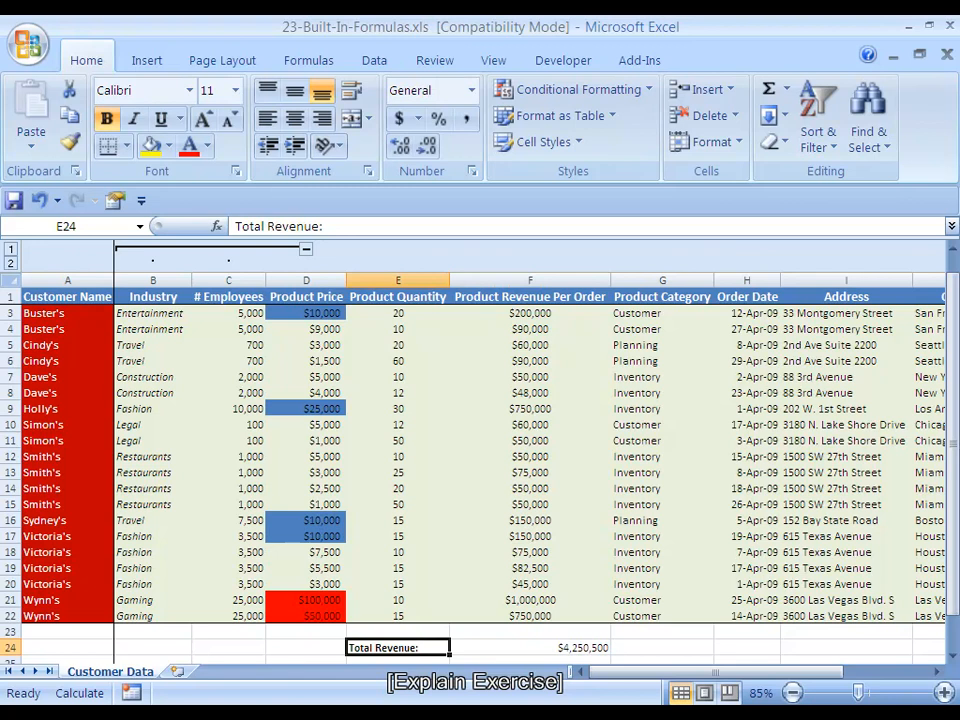
key(Down)
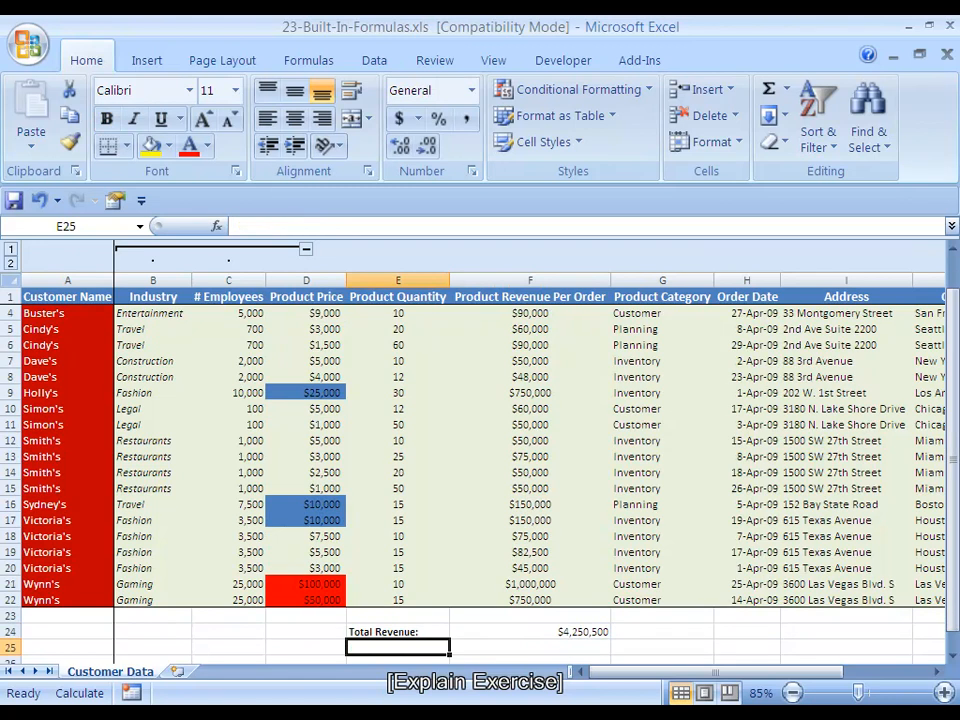
key(ctrl+b)
text(# Orders:)
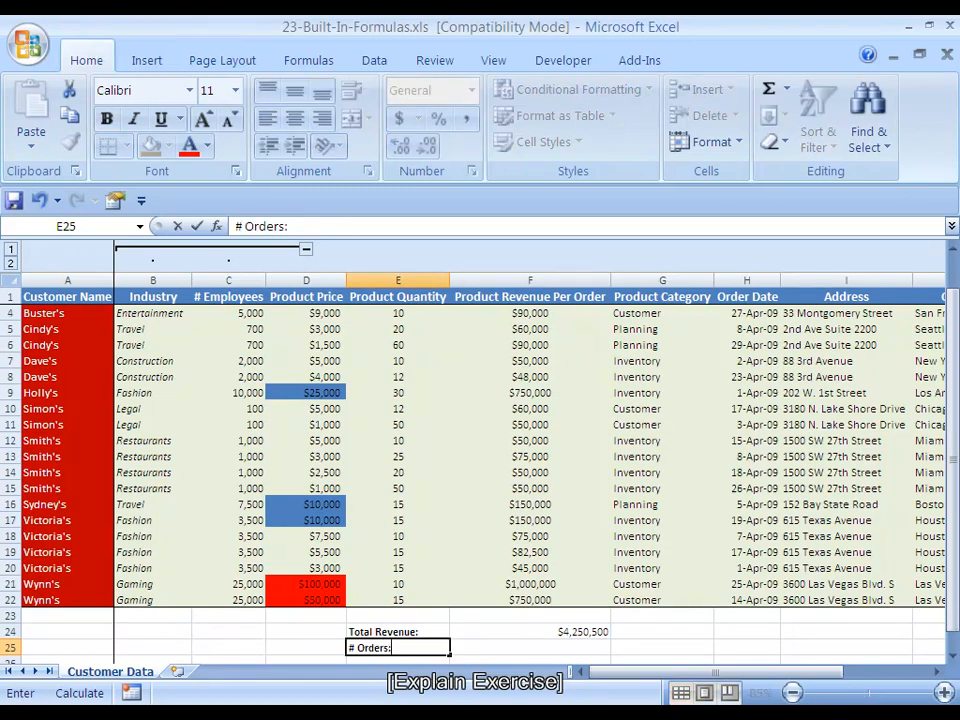
key(Tab)
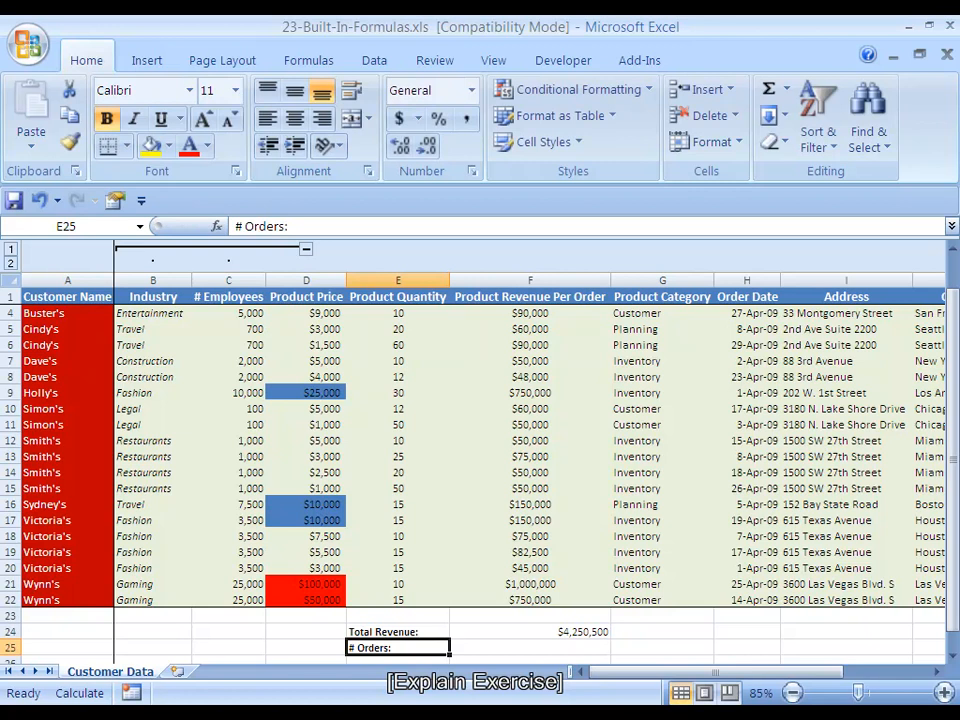
- Count the orders in F25 with the formula =COUNT(F2:F22)
text(=COUNT()
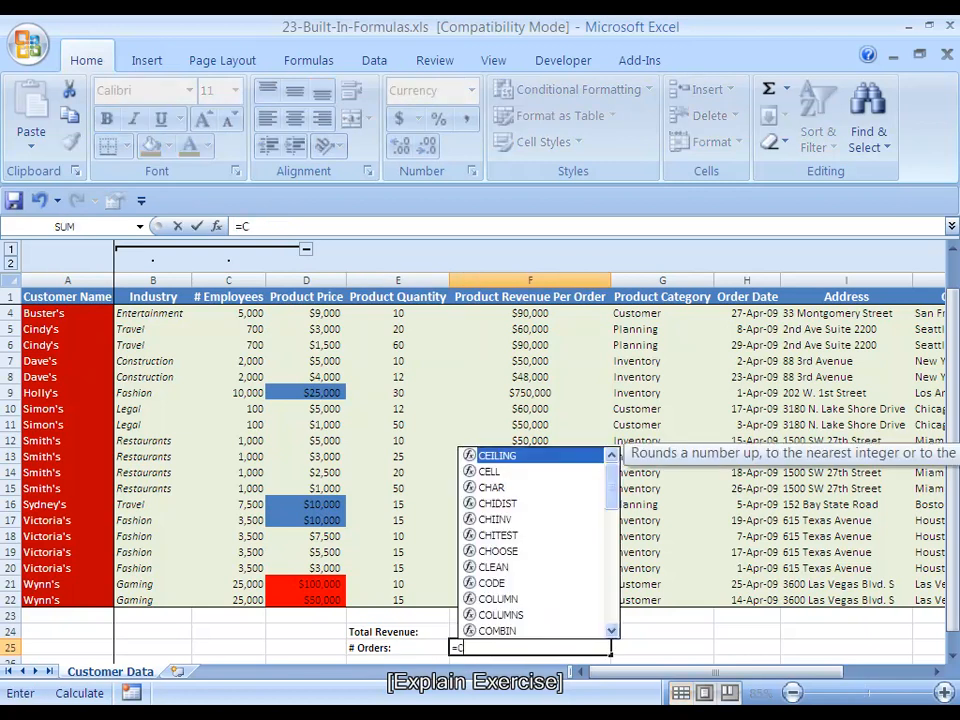
key(Up)
key(Up)
key(Up)
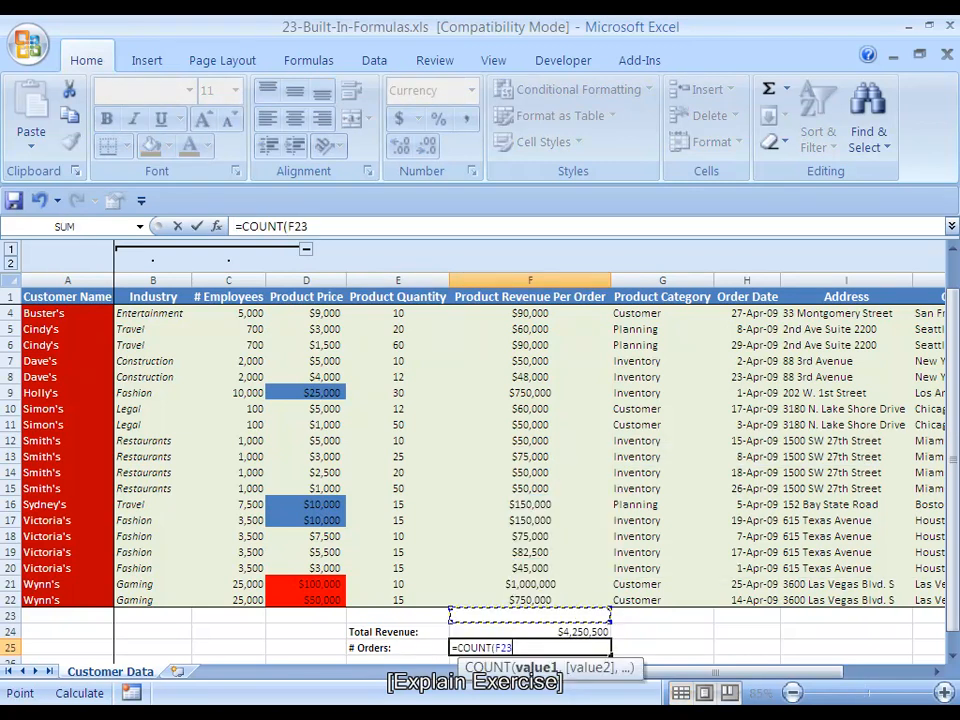
key(ctrl+shift+Up)
key(shift+Down)
key(shift+Down)
key(shift+Up)
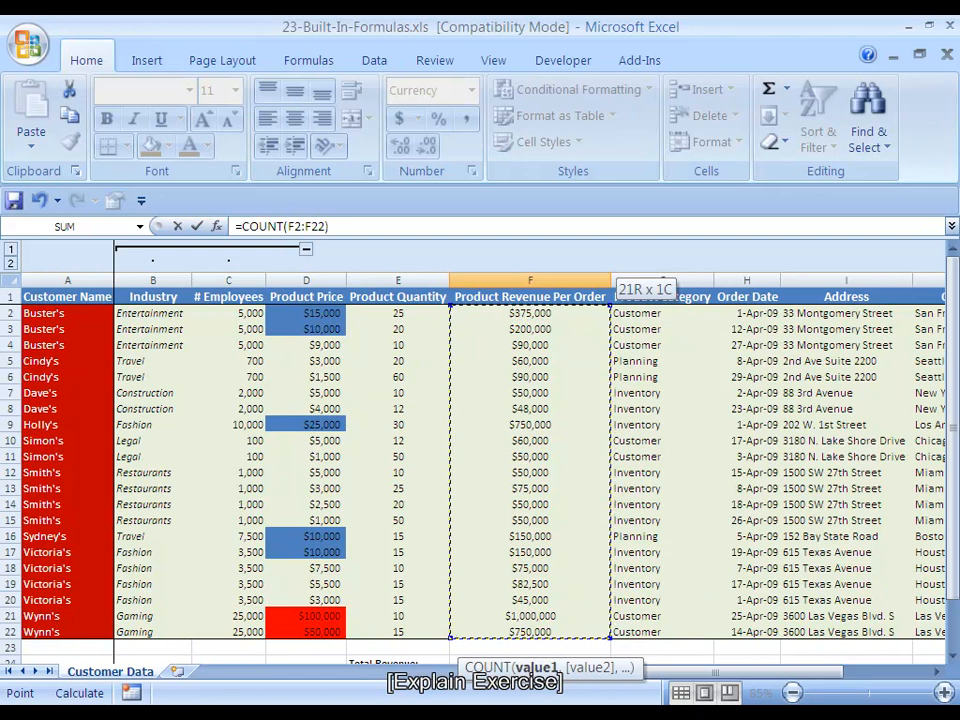
key(Return)
key(Up)
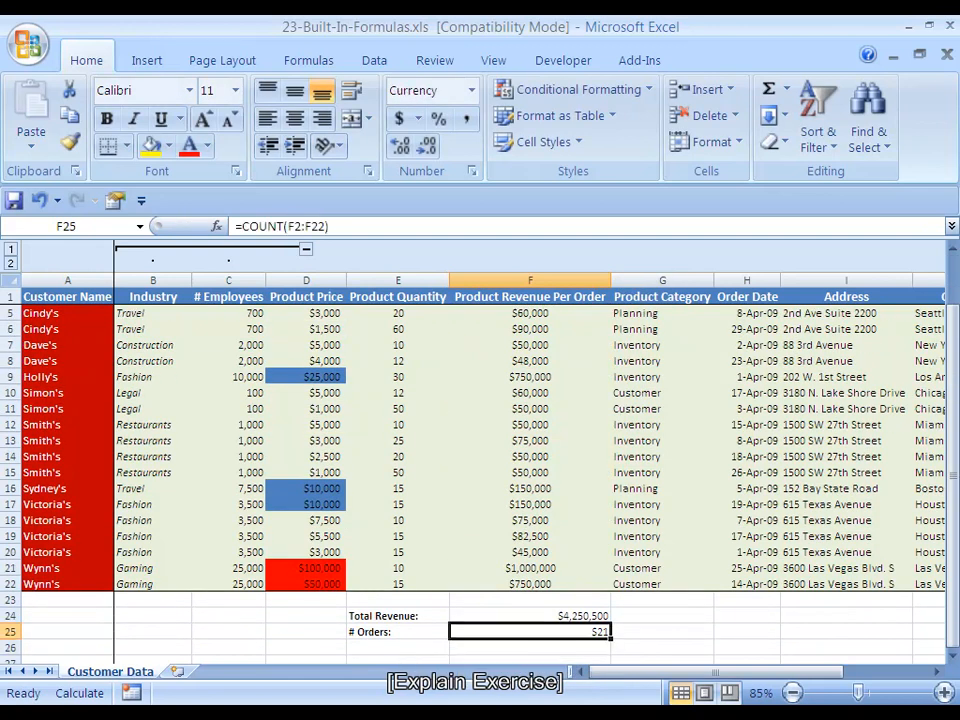
key(Right)
key(Left)
key(ctrl+shift+2)
key(ctrl+shift+3)
key(ctrl+shift+1)
key(ctrl+shift+4)
key(ctrl+shift+5)
key(ctrl+shift+6)
key(ctrl+shift+8)
key(Down)
key(Right)
key(Up)
key(Down)
key(ctrl+z)
key(ctrl+z)
key(ctrl+z)
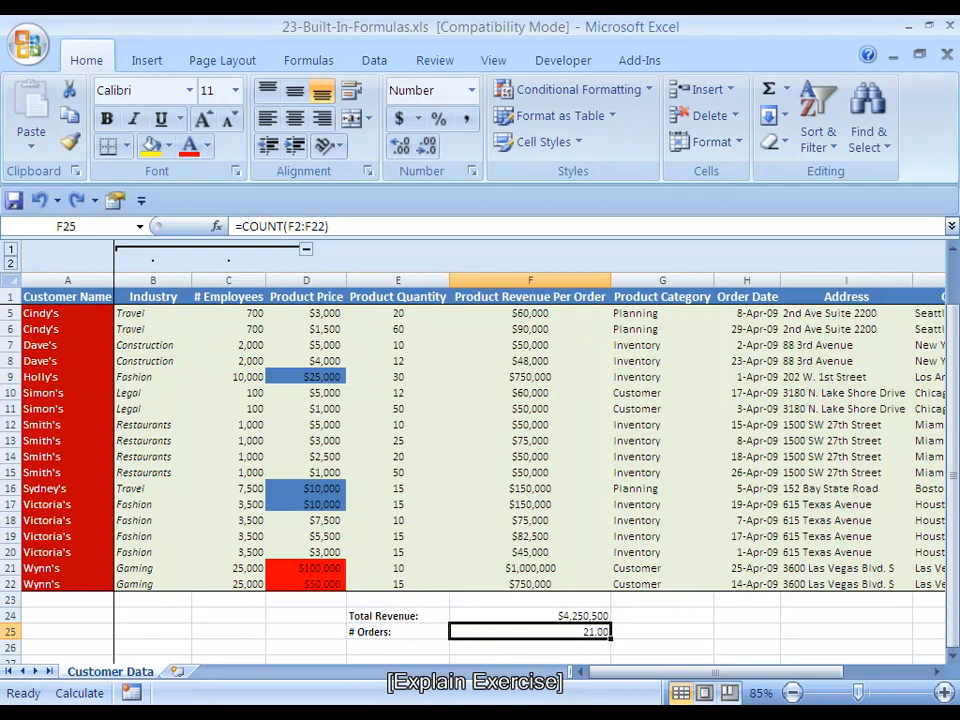
key(ctrl+z)
- Format the order count in F25 as a Number with zero decimal places
key(ctrl+1)
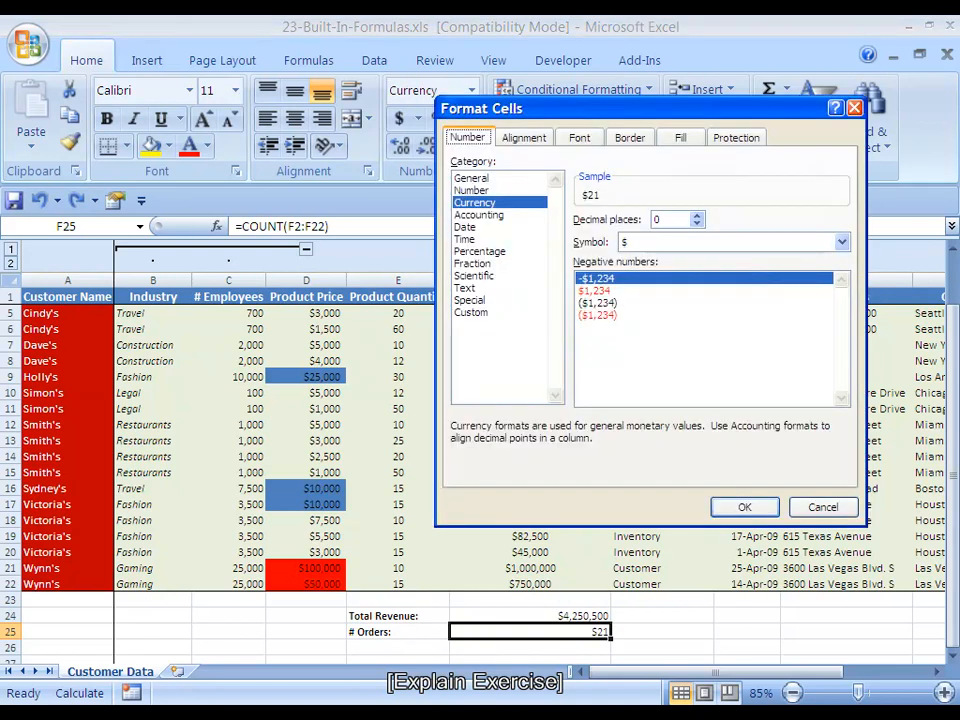
key(Tab)
key(Up)
key(Return)
- Label cell E26 "Large Customers:" in bold
key(Left)
key(Down)
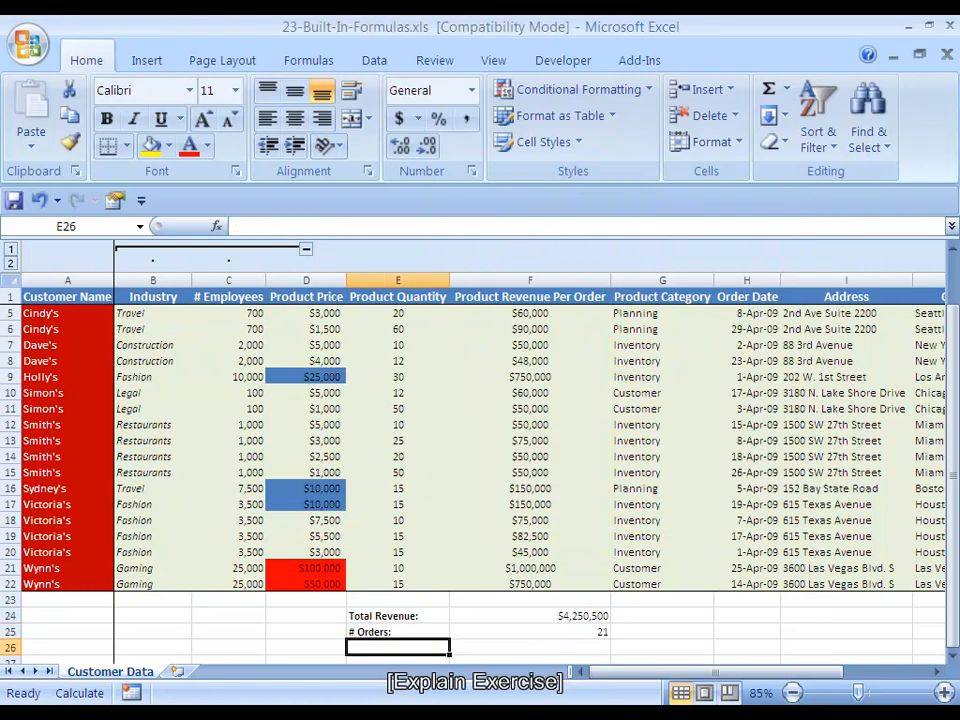
key(ctrl+b)
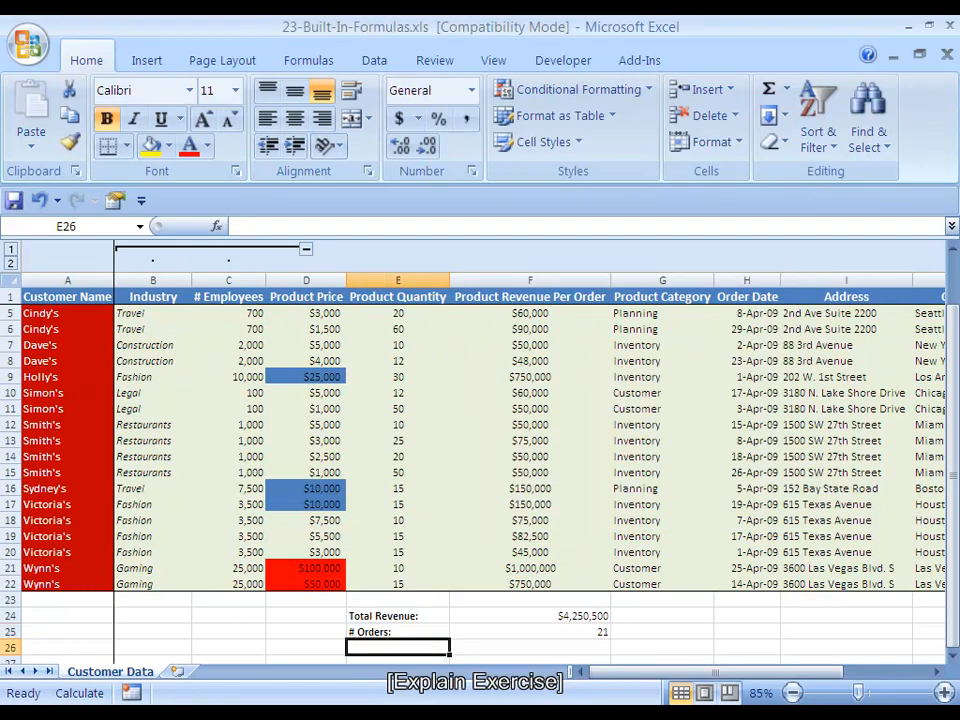
text(Large)
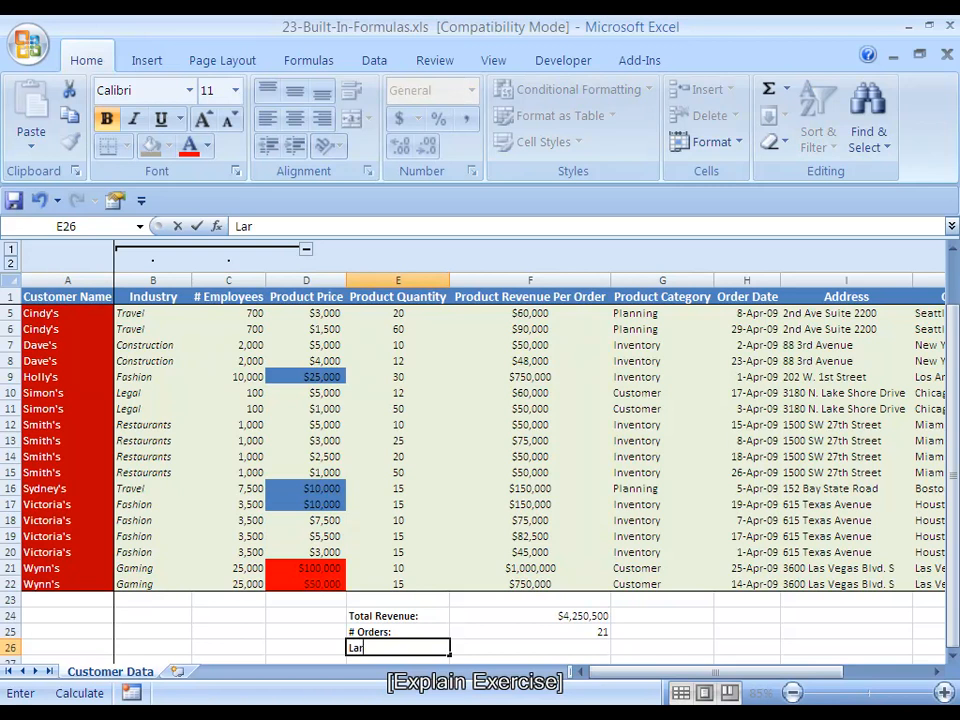
text(ustomer:)
key(BackSpace)
text(s)
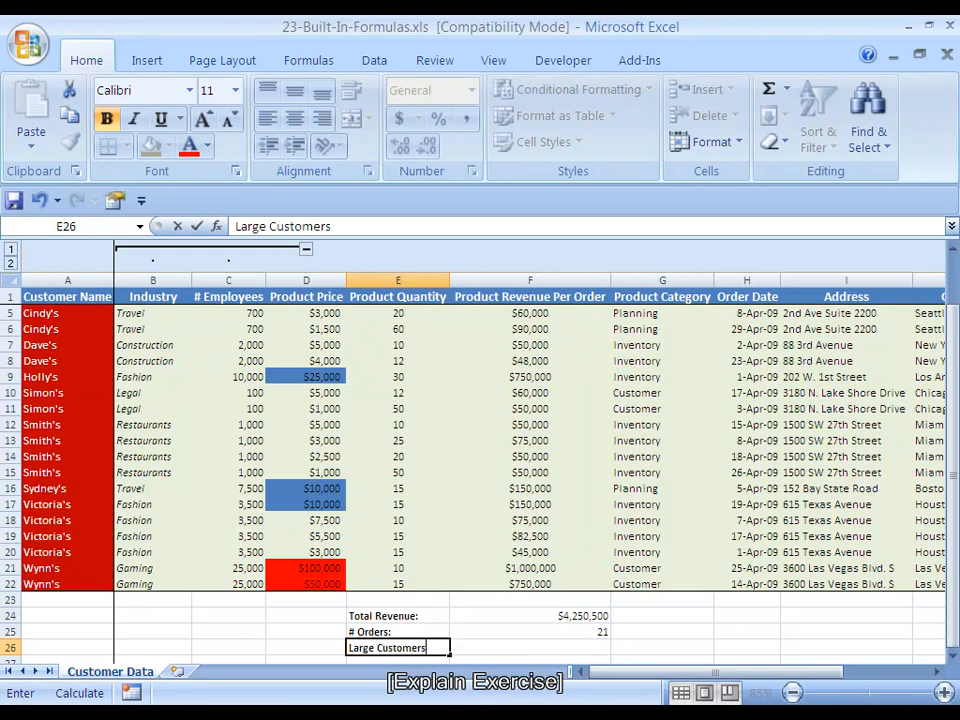
text(:)
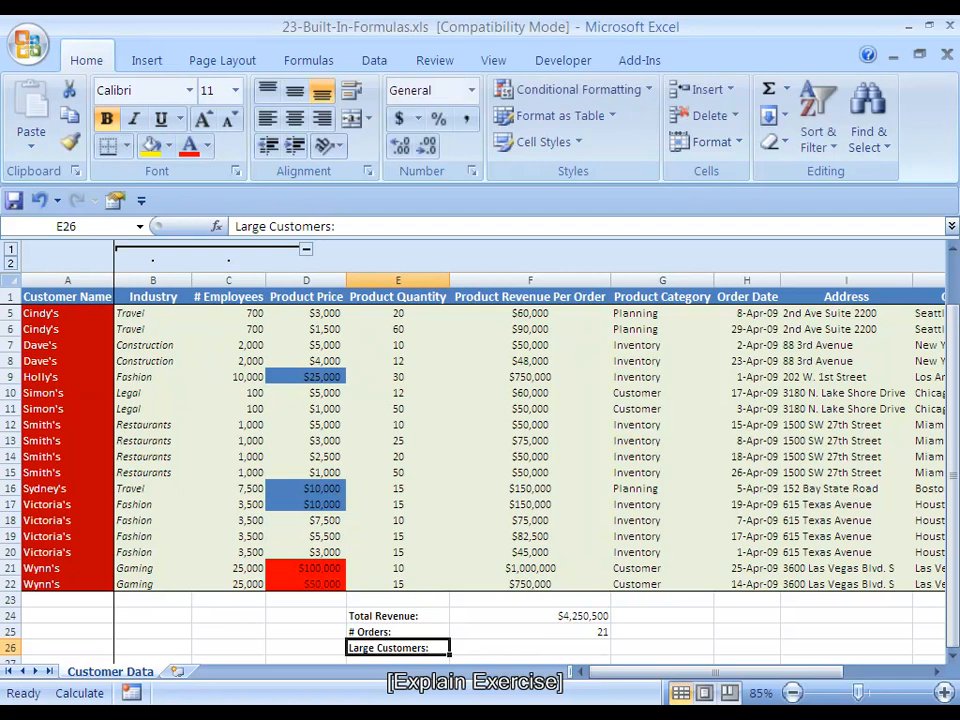
key(Tab)
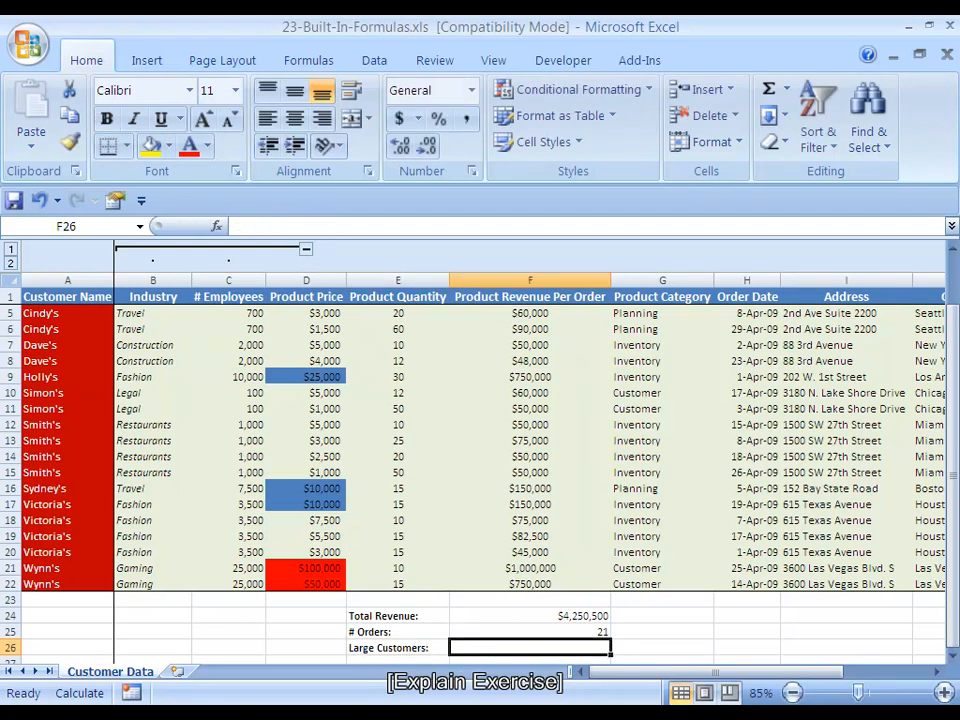
- Start a SUMIF formula in F26 with the # Employees range C2:C22 and the criterion ">5000"
text(=SUMIF()
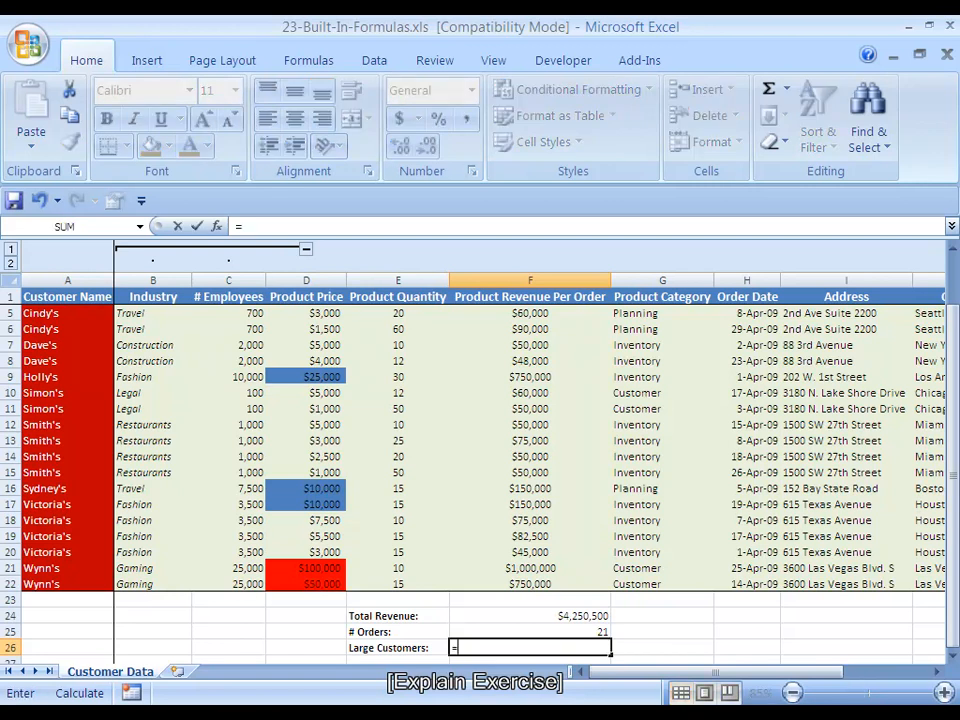
key(Up)
key(Up)
key(Up)
key(Up)
key(Up)
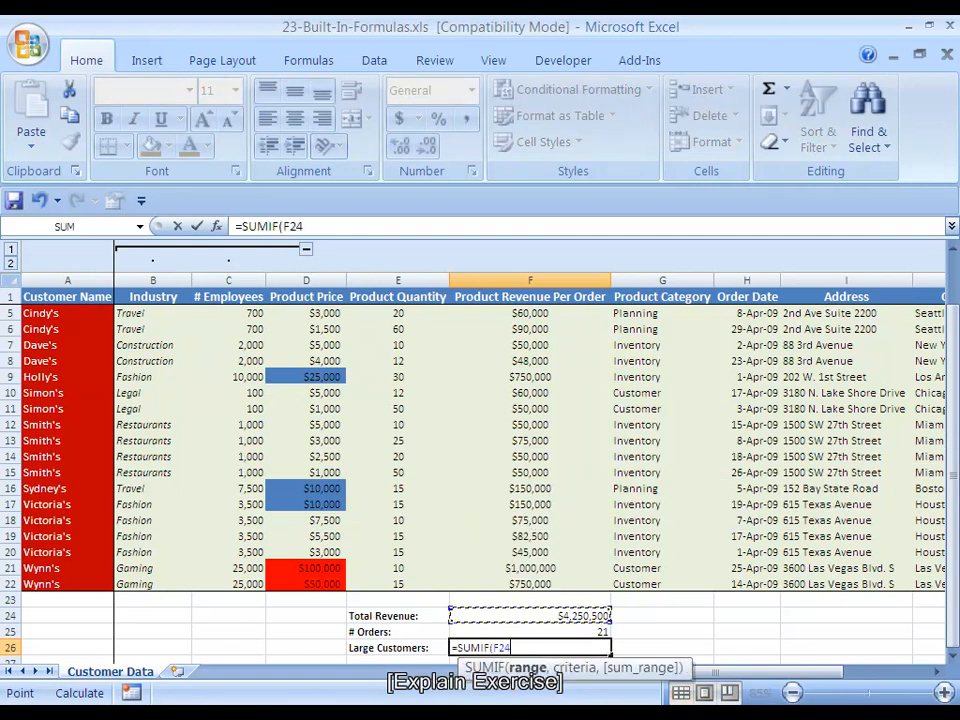
key(Left)
key(Left)
key(Down)
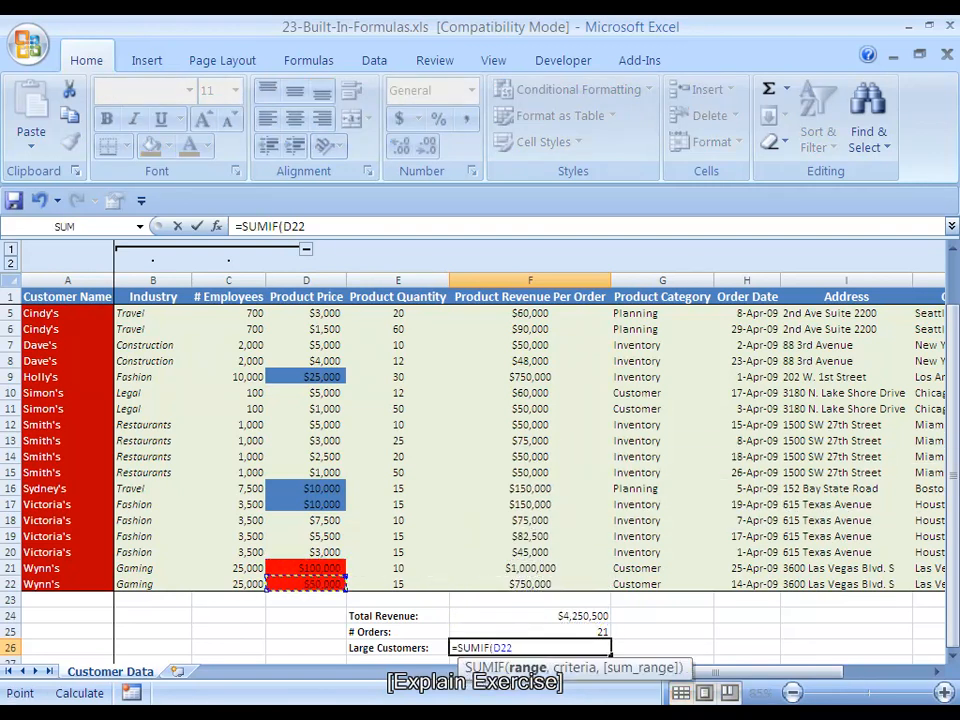
key(Left)
key(ctrl+shift+Up)
key(shift+Down)
key(shift+Down)
key(shift+Up)
text(,">5000)
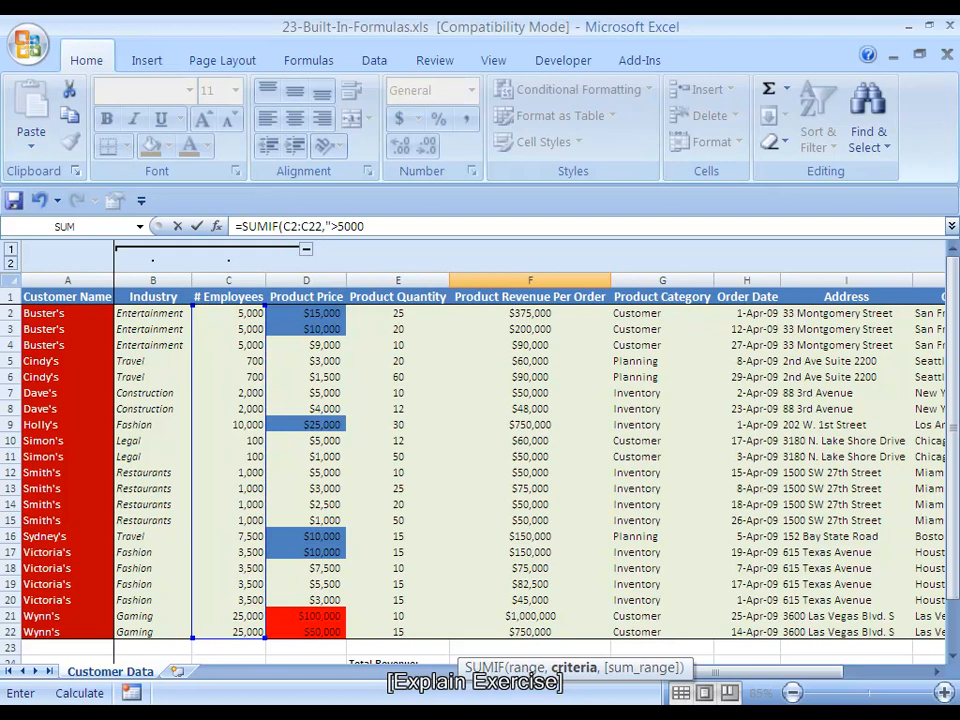
text(",)
- Complete the SUMIF formula in F26 with the revenue cells F2:F22 as the sum range
key(Up)
key(Up)
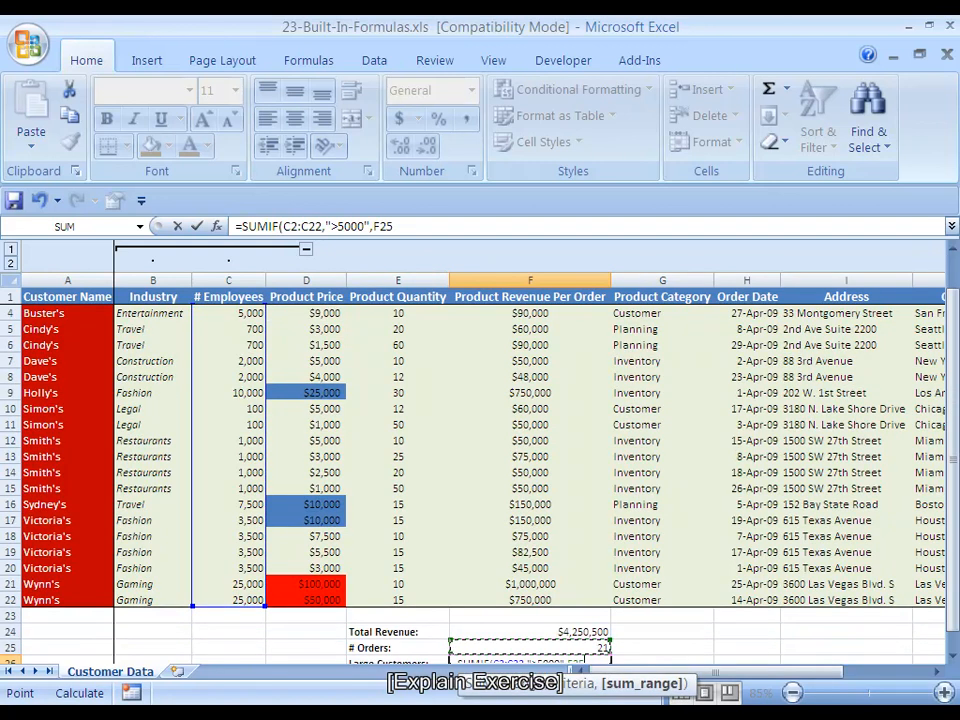
key(Up)
key(Up)
key(ctrl+shift+Up)
key(shift+Down)
key(shift+Down)
key(shift+Down)
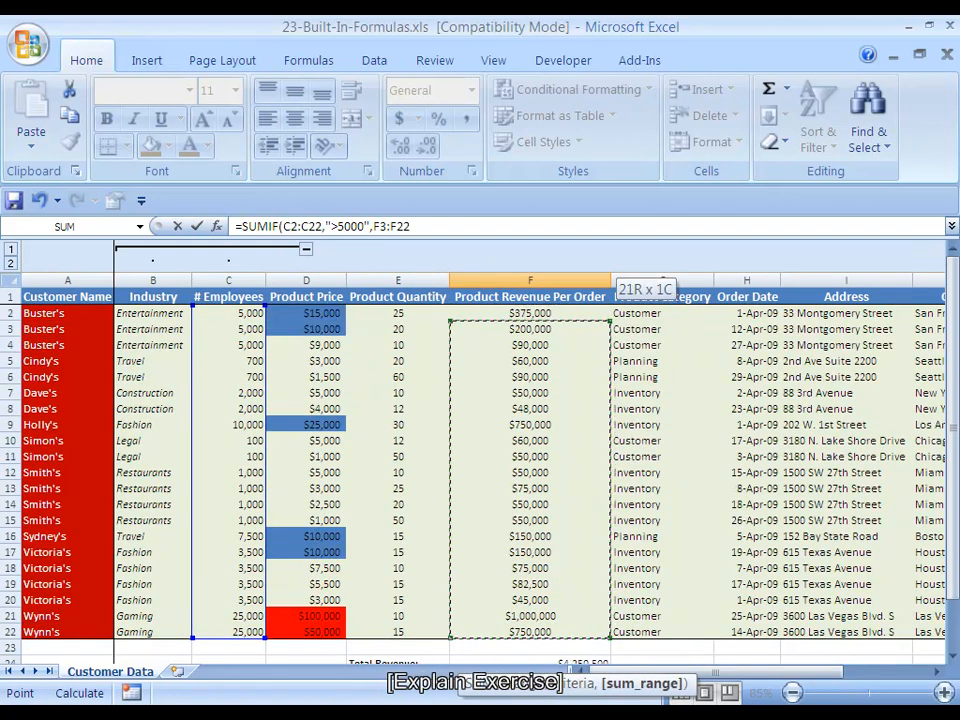
key(shift+Up)
key(shift+Up)
text())
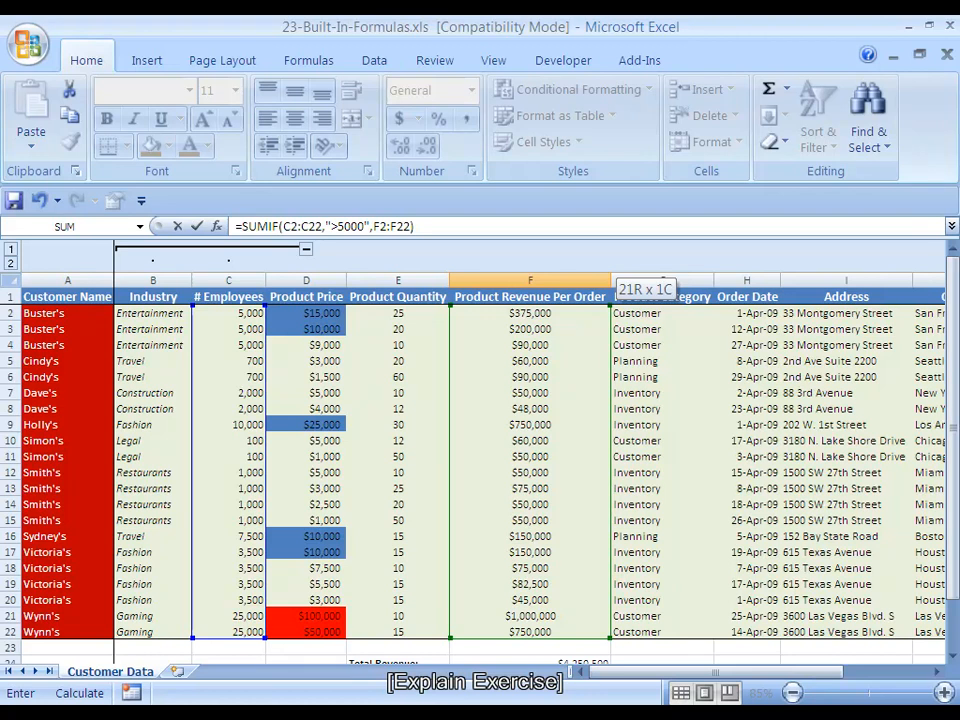
key(Return)
- Paste only the formatting of the Total Revenue amount in F24 onto the Large Customers amount in F26
key(Up)
key(Up)
key(ctrl+c)
key(Down)
key(Down)
key(ctrl+alt+v)
key(t)
key(Return)
key(Down)
key(Escape)
- Label cell E27 "Total Revenue:" in bold
key(Left)
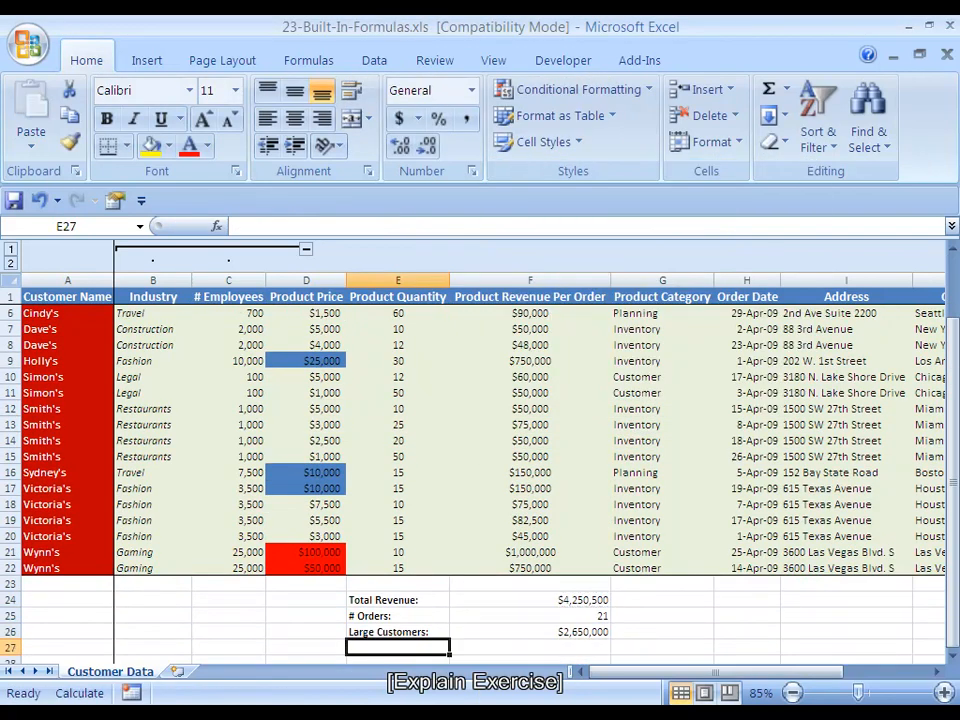
click(953, 656)
mouse_move(953, 361)
mouse_down()
mouse_move(953, 286)
mouse_move(953, 350)
mouse_up()
key(ctrl+b)
text(Total Revenue:)
key(ctrl+Return)
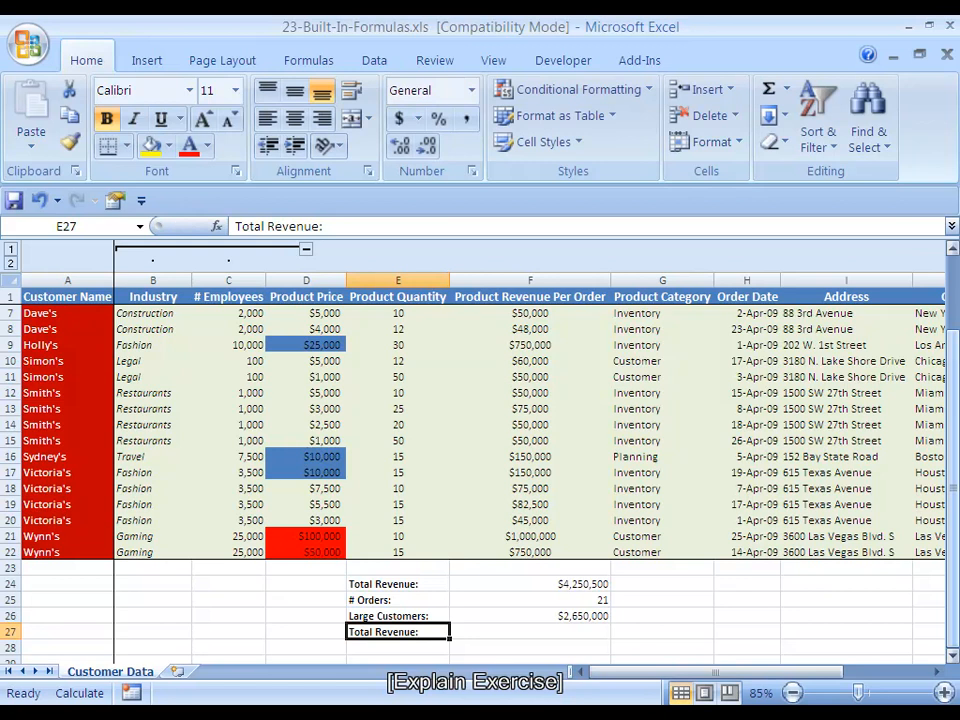
- Start a SUMPRODUCT formula in F27 with the Product Price range D2:D22 as its first array
key(Right)
text(=SUM)
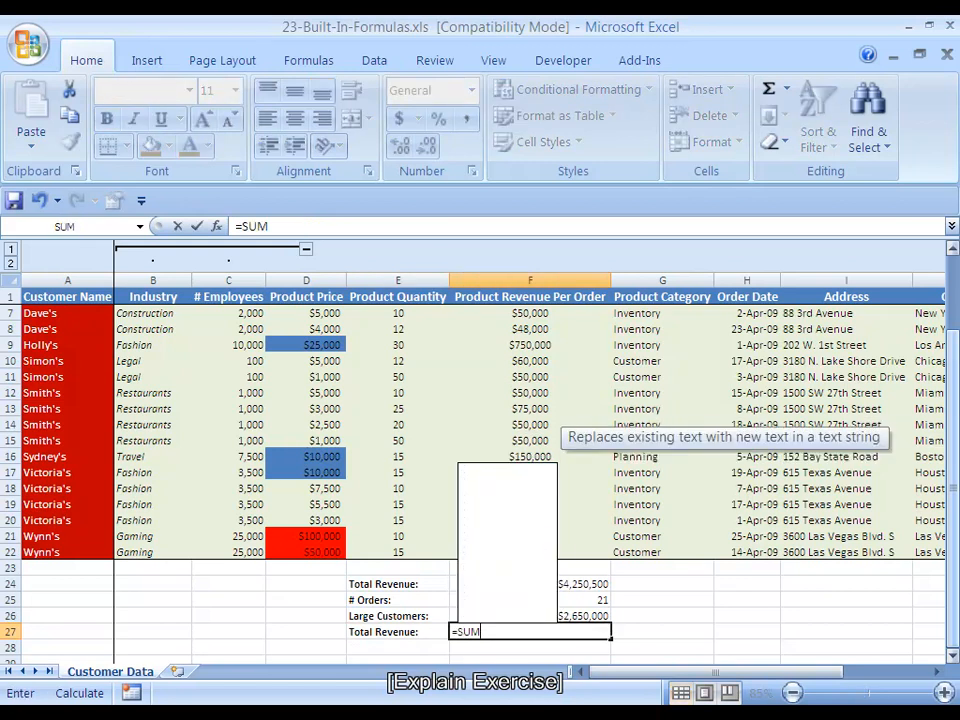
text(PRODUCT()
key(Left)
key(Up)
key(Up)
key(Up)
key(Up)
key(Left)
key(Up)
key(ctrl+shift+Up)
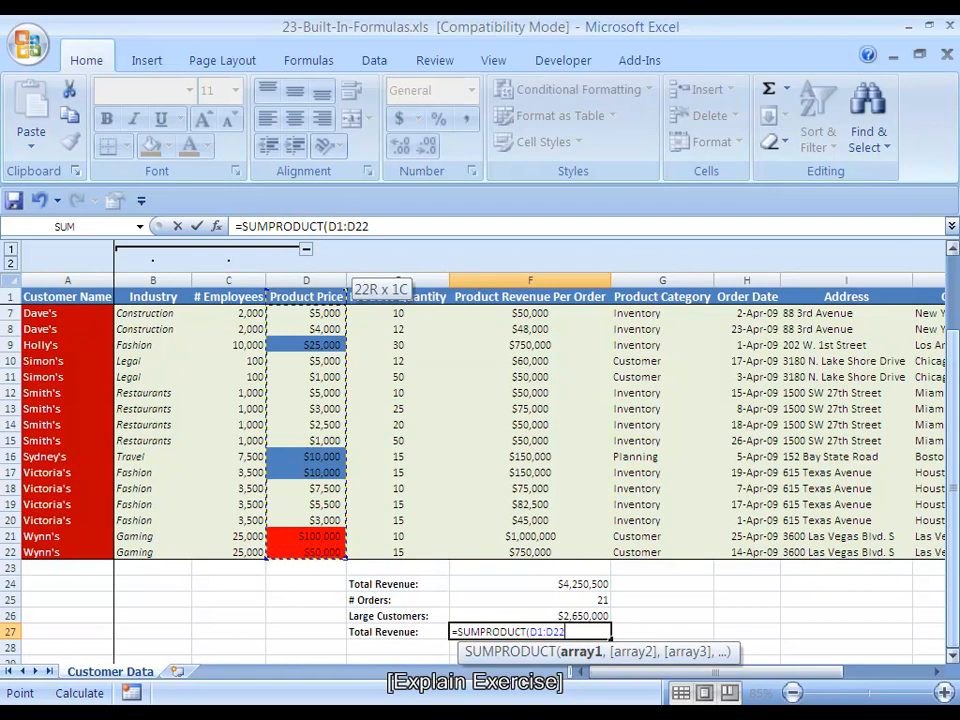
key(shift+Down)
- Complete the SUMPRODUCT formula in F27 with the Product Quantity range E2:E22 as its second array
text(,)
key(Left)
key(Up)
key(Up)
key(Up)
key(Up)
key(Up)
key(ctrl+shift+Up)
key(shift+Down)
key(shift+Down)
key(shift+Up)
key(ctrl+Return)
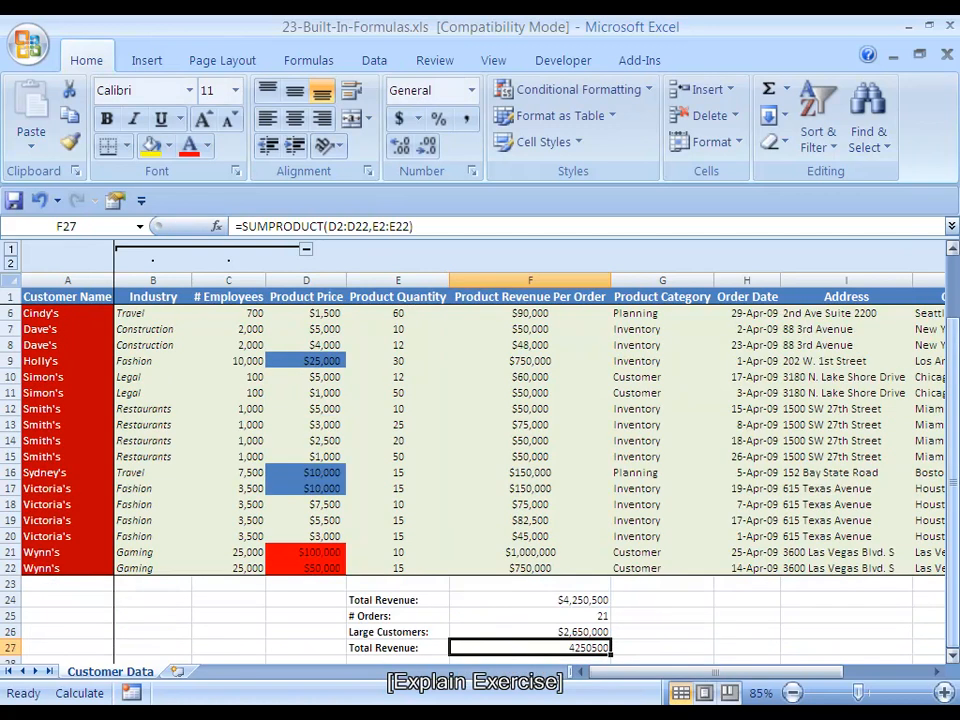
- Paste only the formatting of F24 onto the SUMPRODUCT amount in F27
key(Up)
key(Up)
key(Up)
key(ctrl+c)
key(Down)
key(Down)
key(Down)
key(alt+e)
key(s)
key(t)
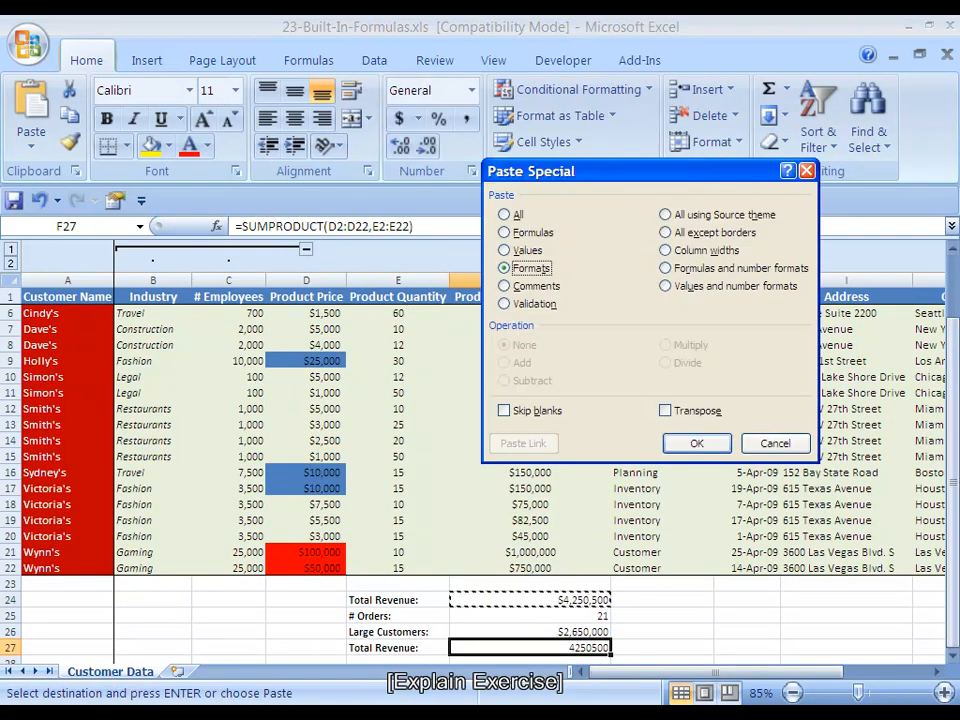
key(Return)
key(Down)
key(Escape)
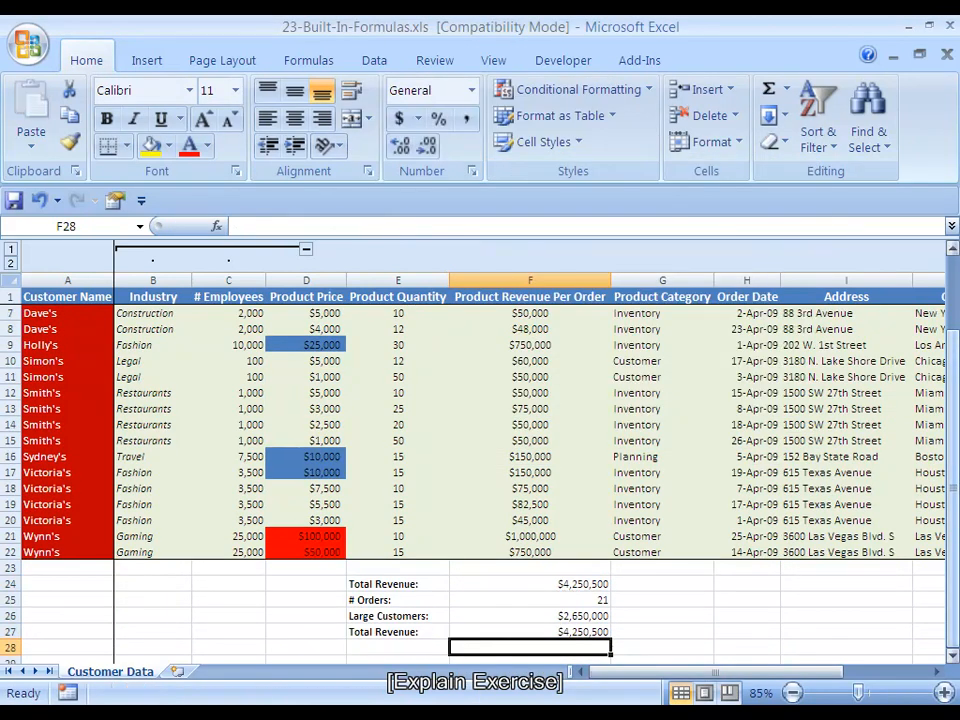
key(Left)
key(Up)
key(Up)
key(Up)
key(Up)
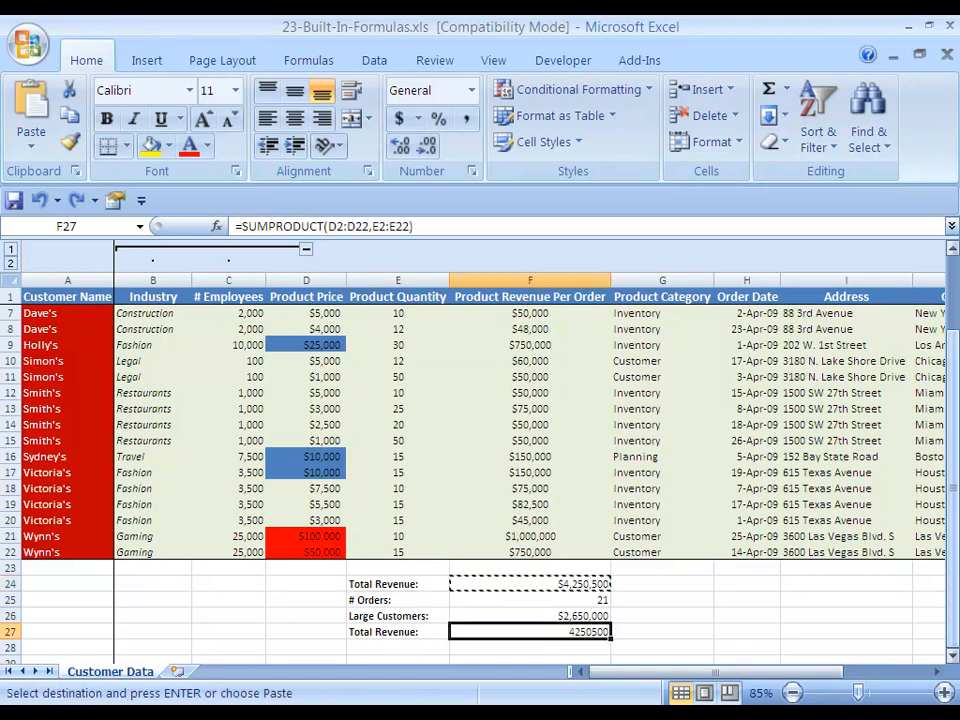
- Undo all the summary labels, formulas and formatting entered in E24:F27
key(ctrl+z)
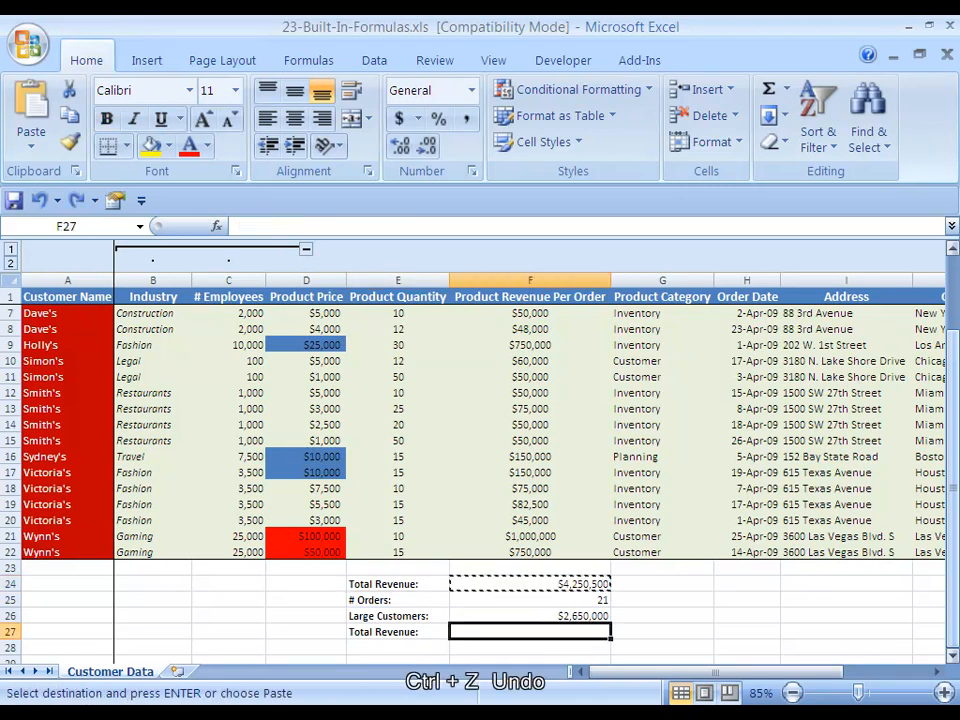
key(ctrl+z)
key(ctrl+z)
key(ctrl+z)
key(ctrl+z)
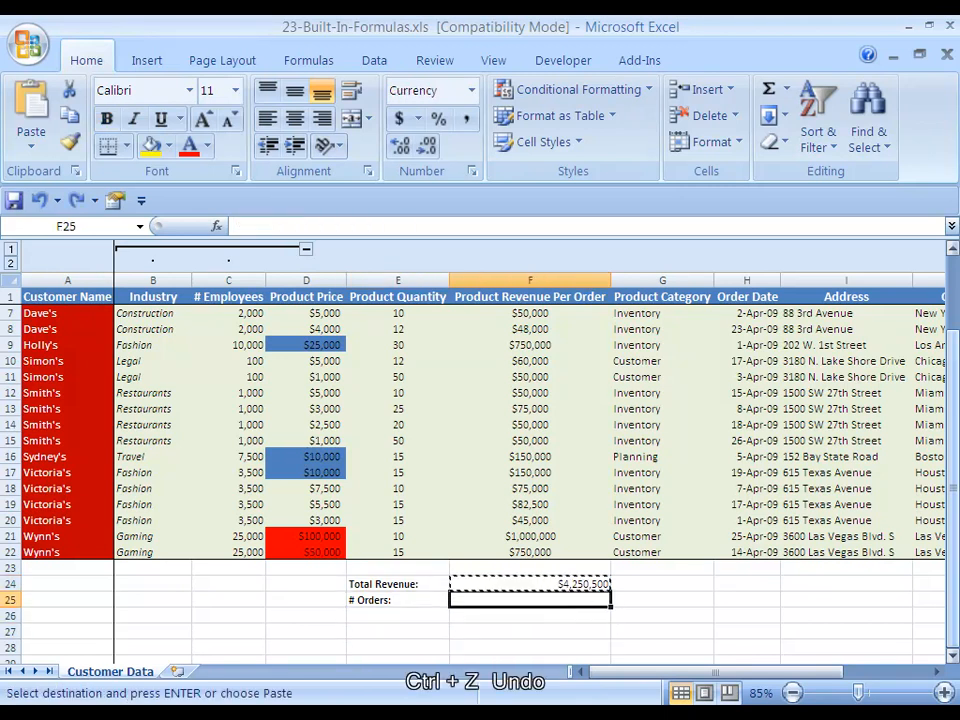
key(ctrl+z)
key(ctrl+z)
key(ctrl+z)
key(ctrl+z)
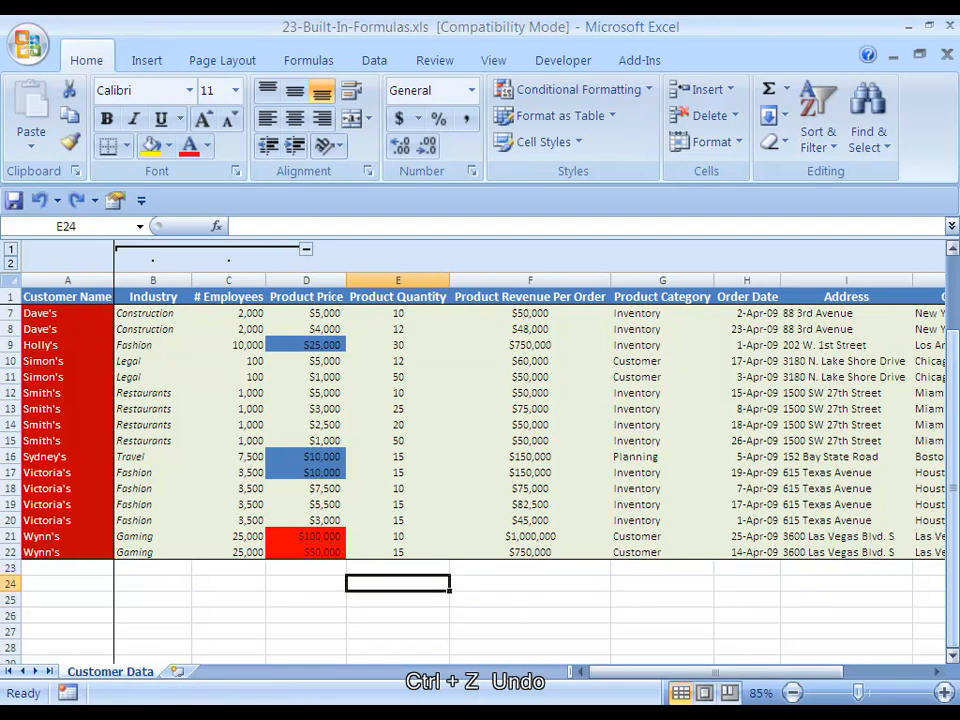
- Enter the label "Total Revenue:" in E24 below the customer table and make it bold
text(Tota)
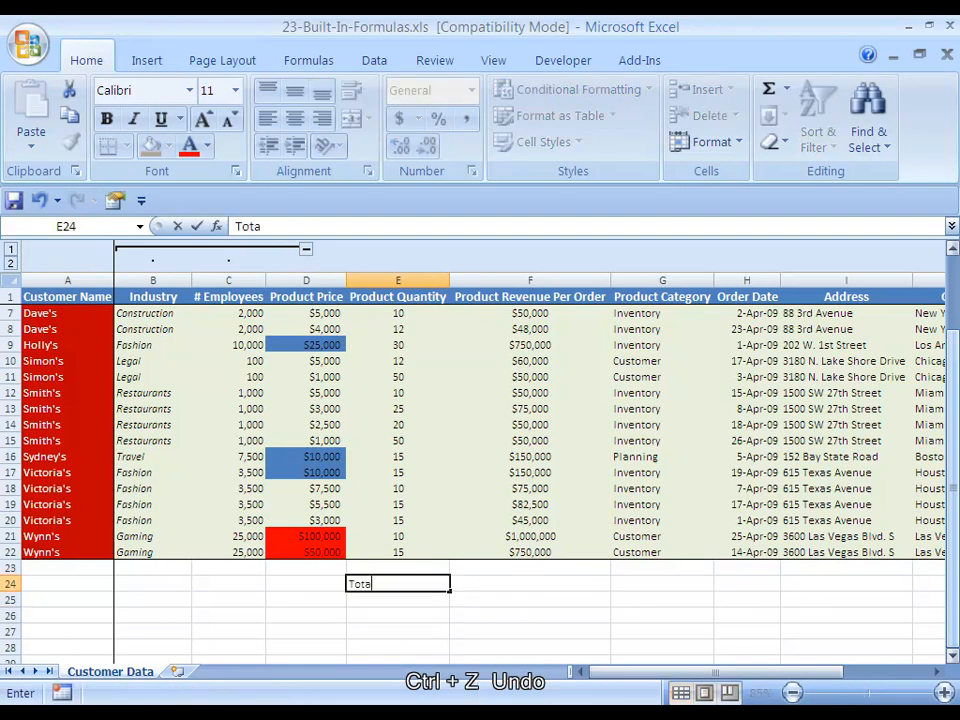
text(l Revenue:)
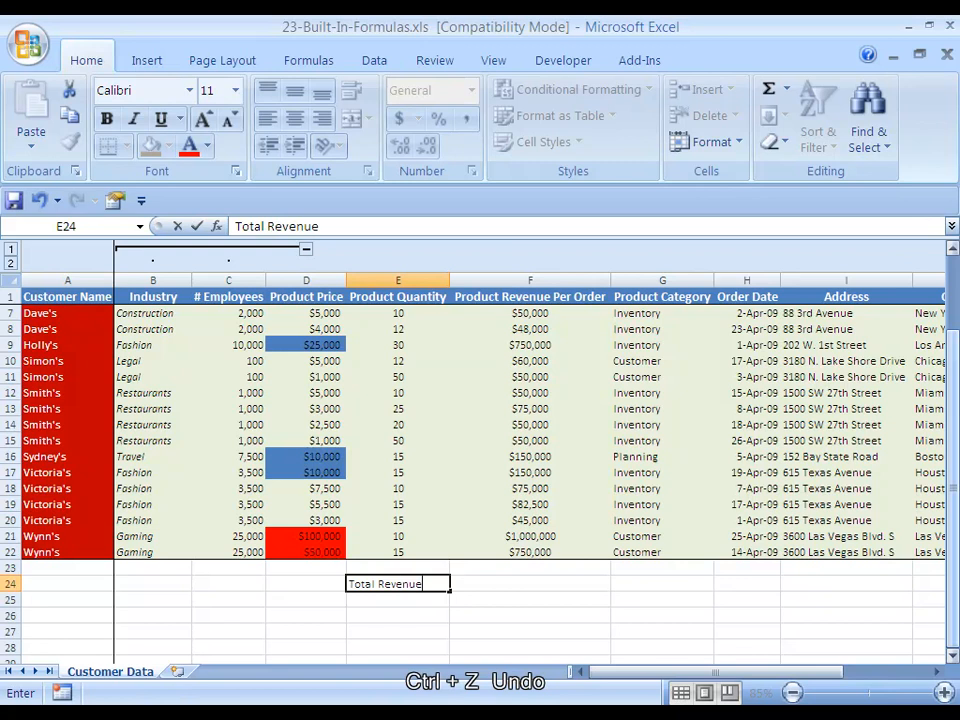
key(ctrl+b)
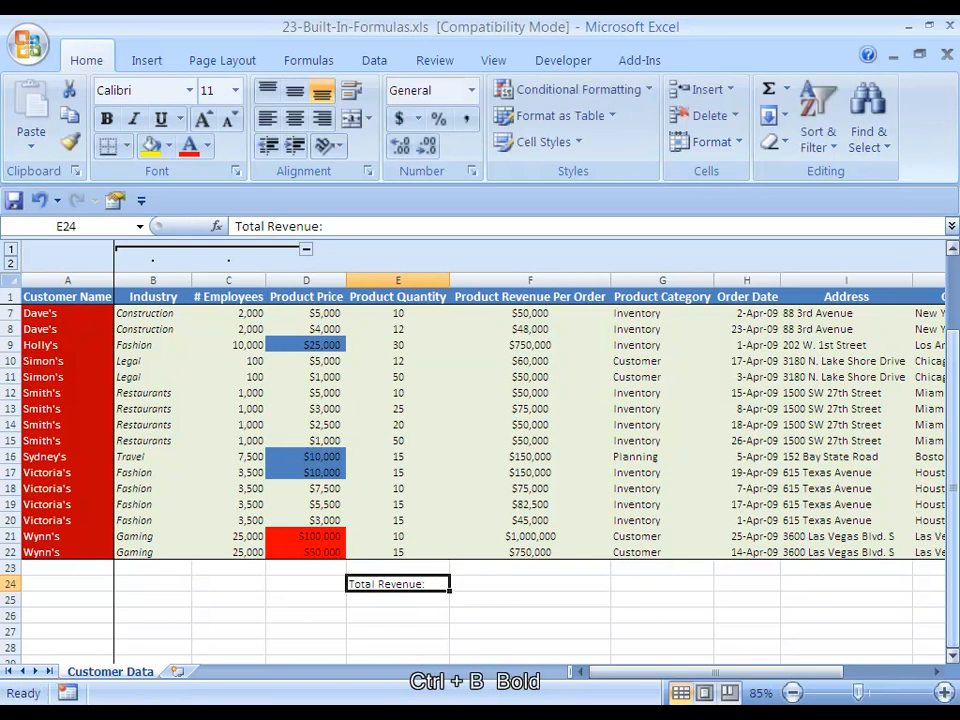
- Enter a SUM formula in F24 that totals the Product Revenue Per Order range F2:F22
key(Tab)
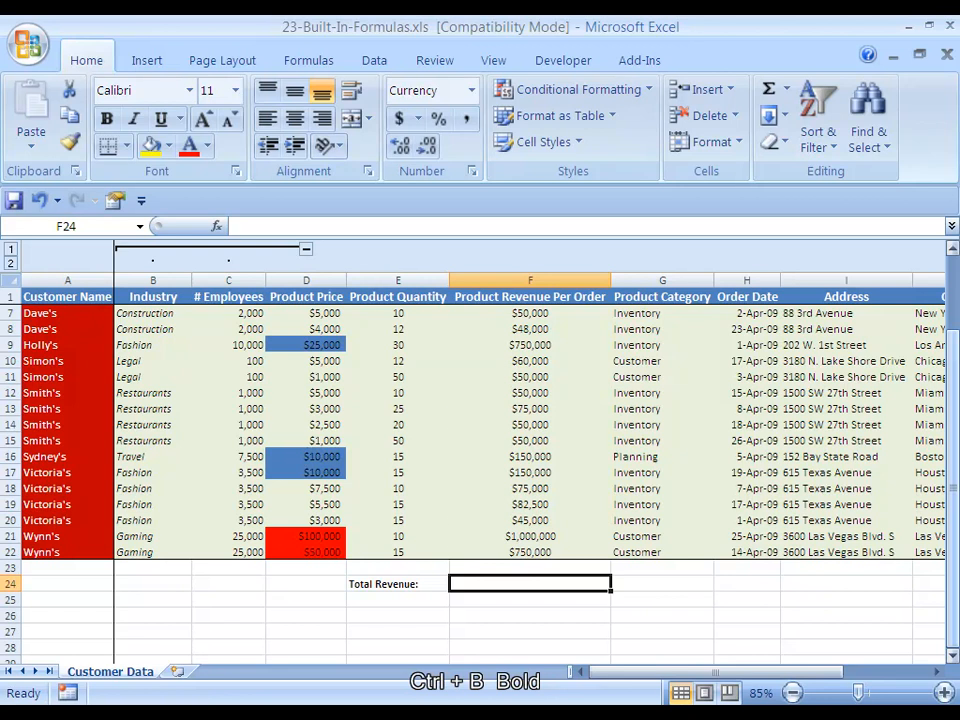
key(alt+equal)
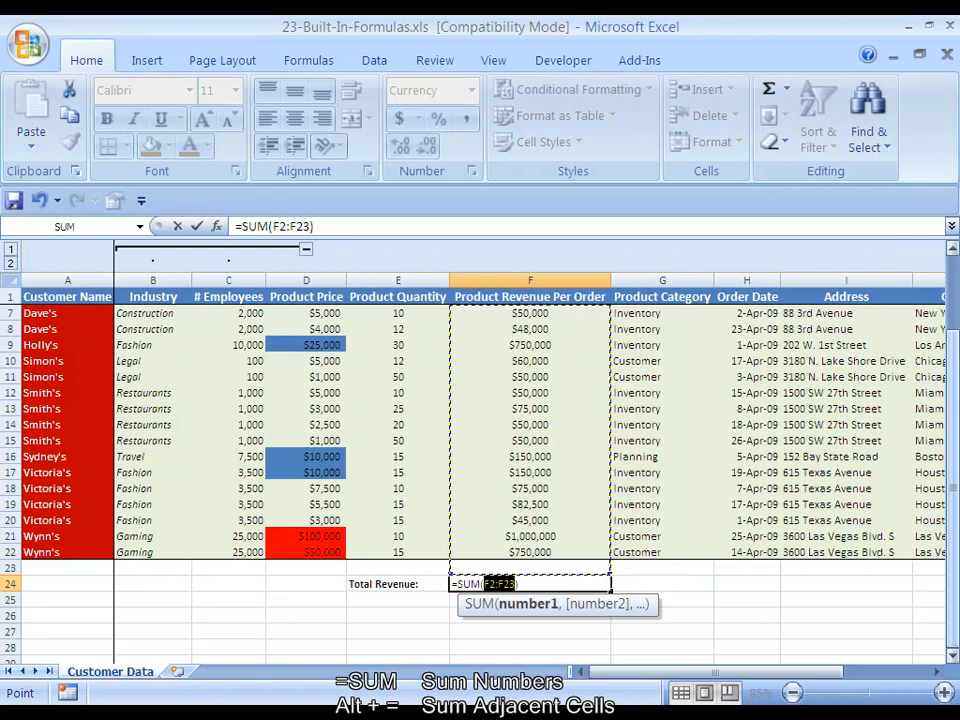
key(Escape)
text(=SUM()
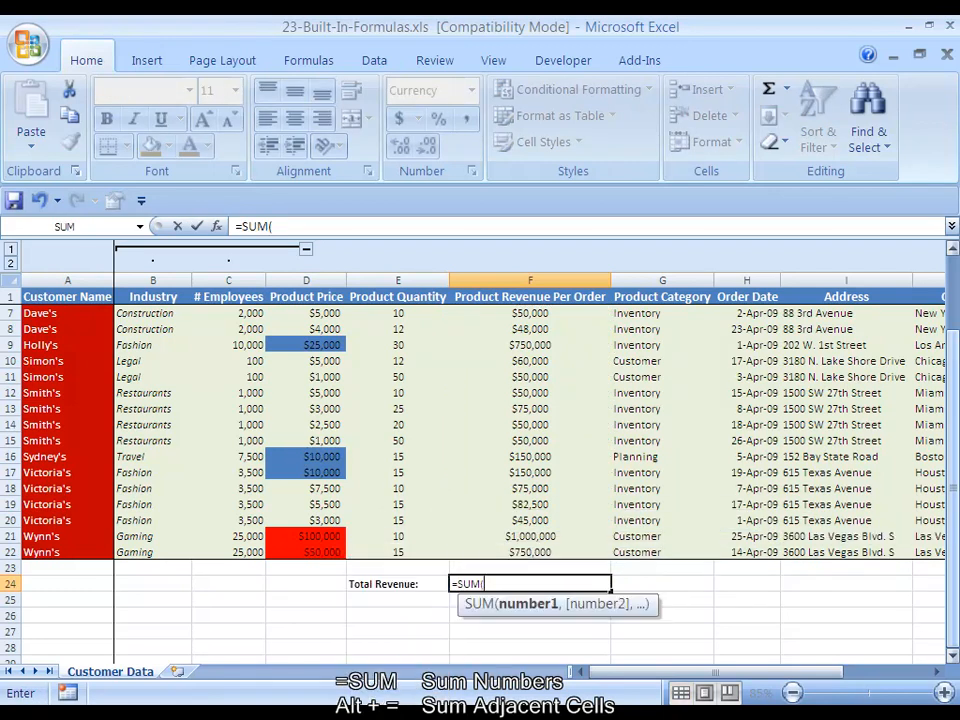
key(Up)
key(Up)
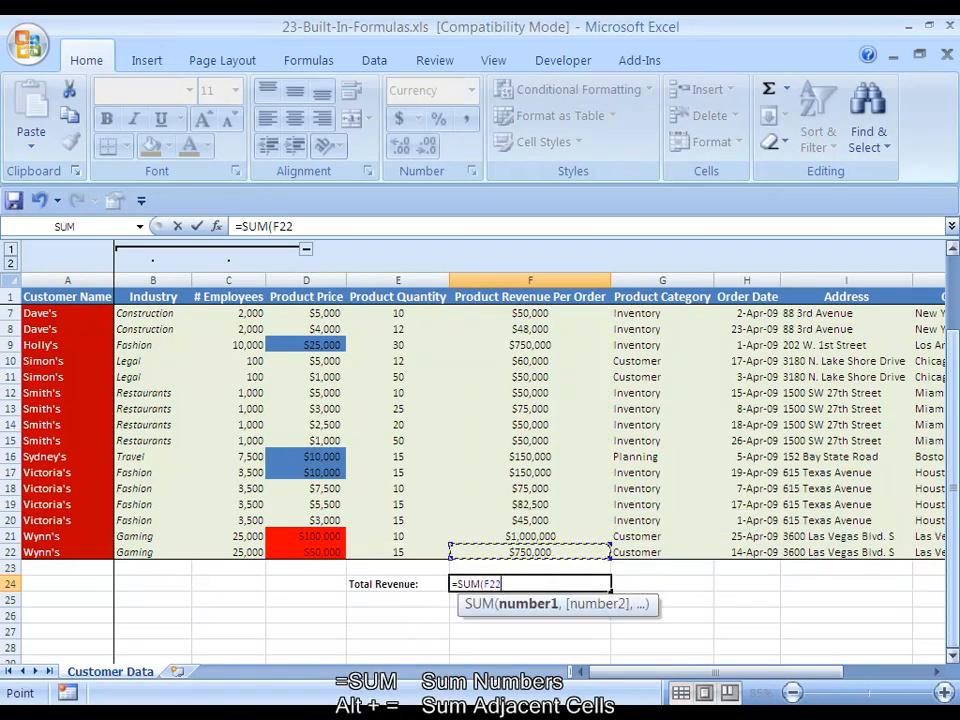
key(ctrl+shift+Up)
key(shift+Down)
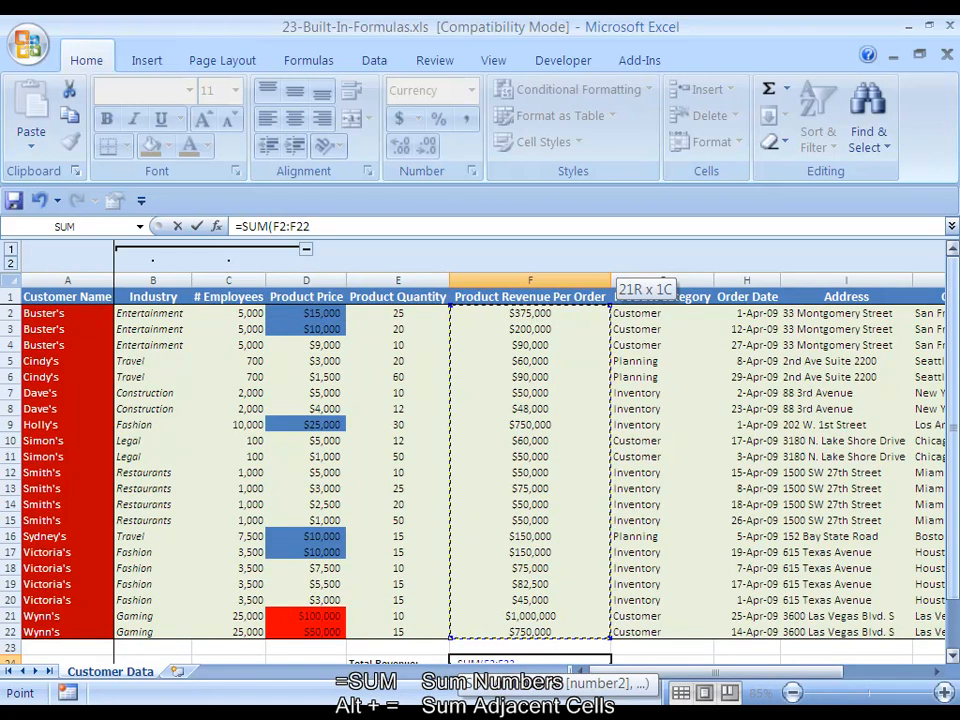
text())
key(ctrl+Return)
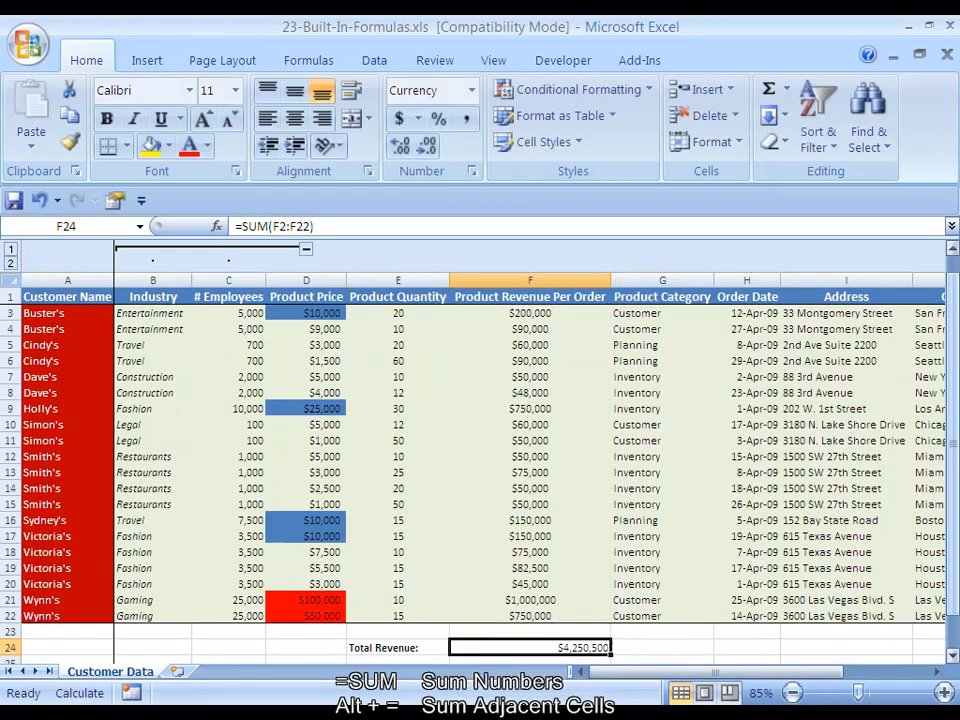
- Enter the label "# Orders:" in E25 under the Total Revenue label and make it bold
key(Left)
key(Down)
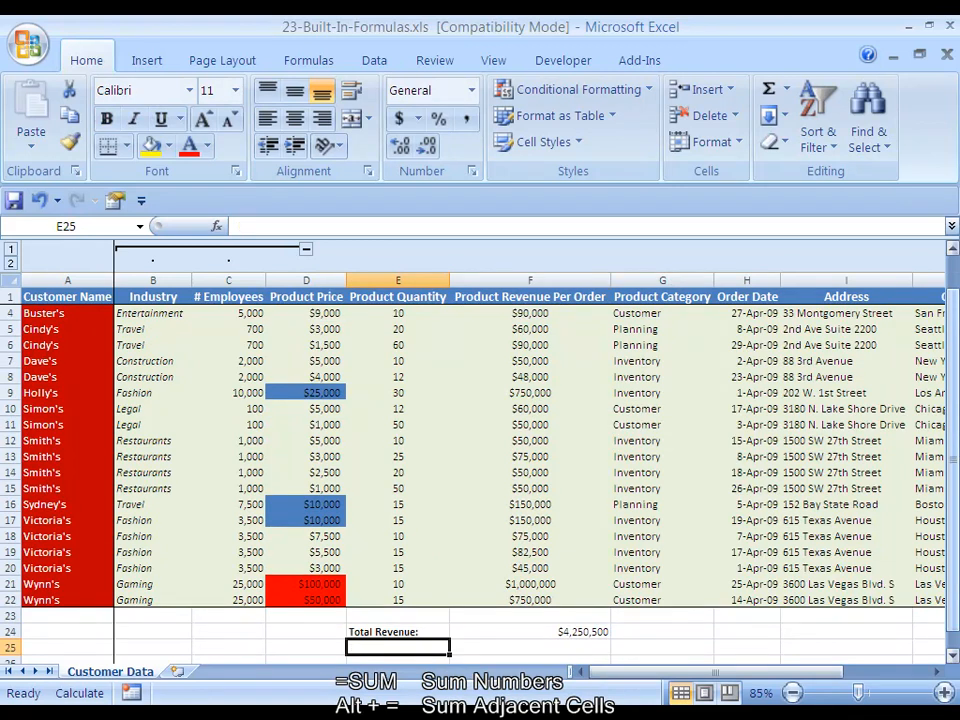
text(# Ord)
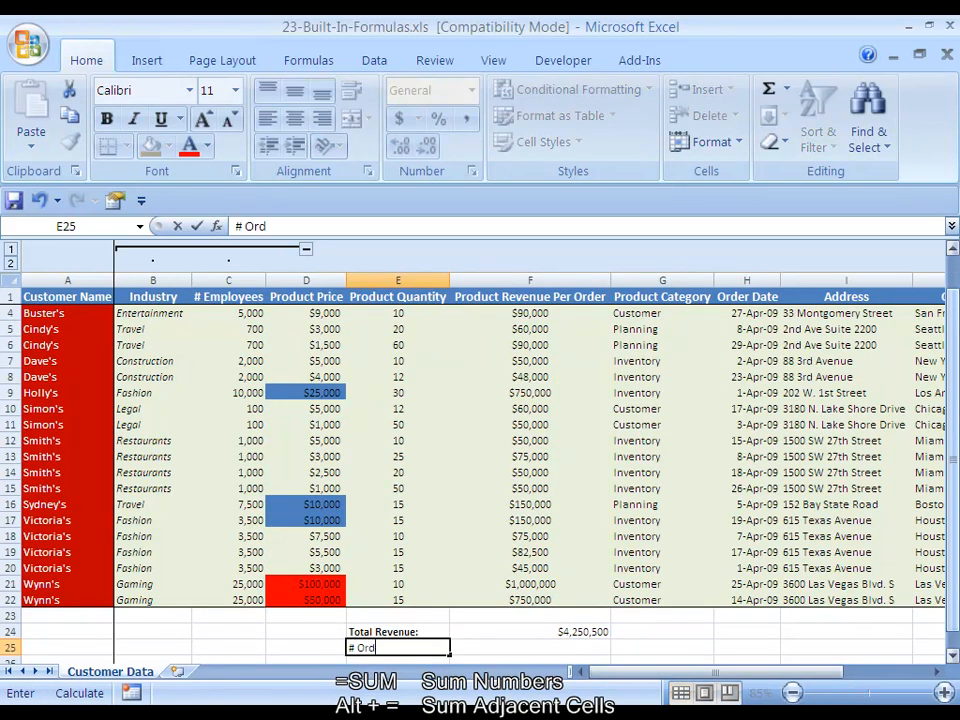
text(ers:)
key(ctrl+Return)
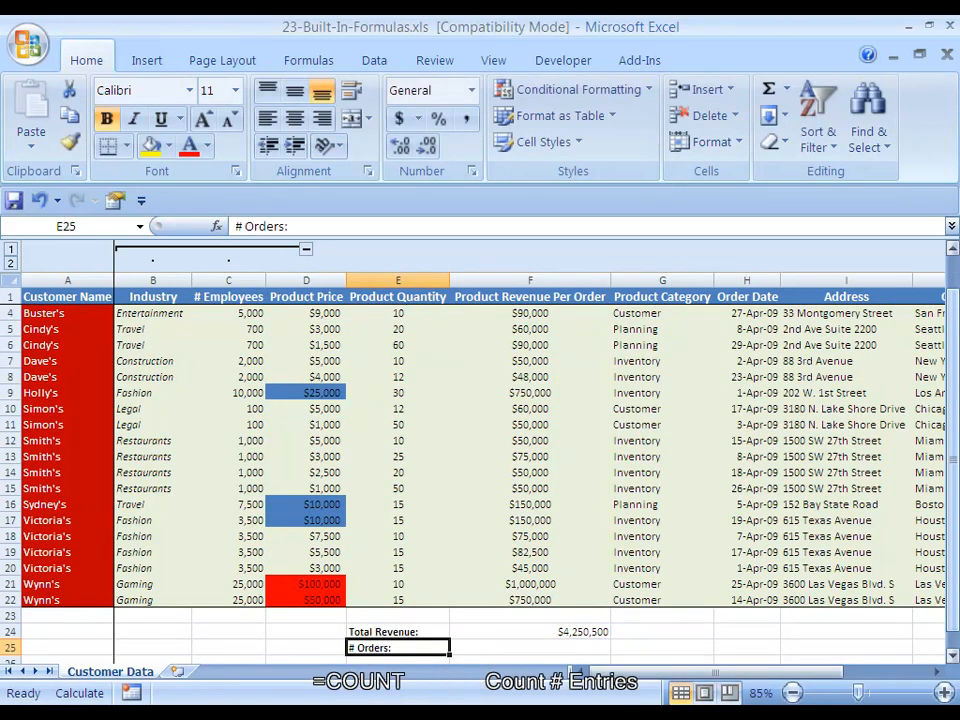
- Enter a COUNT formula in F25 over the Product Revenue Per Order range F2:F22
key(Right)
text(=)
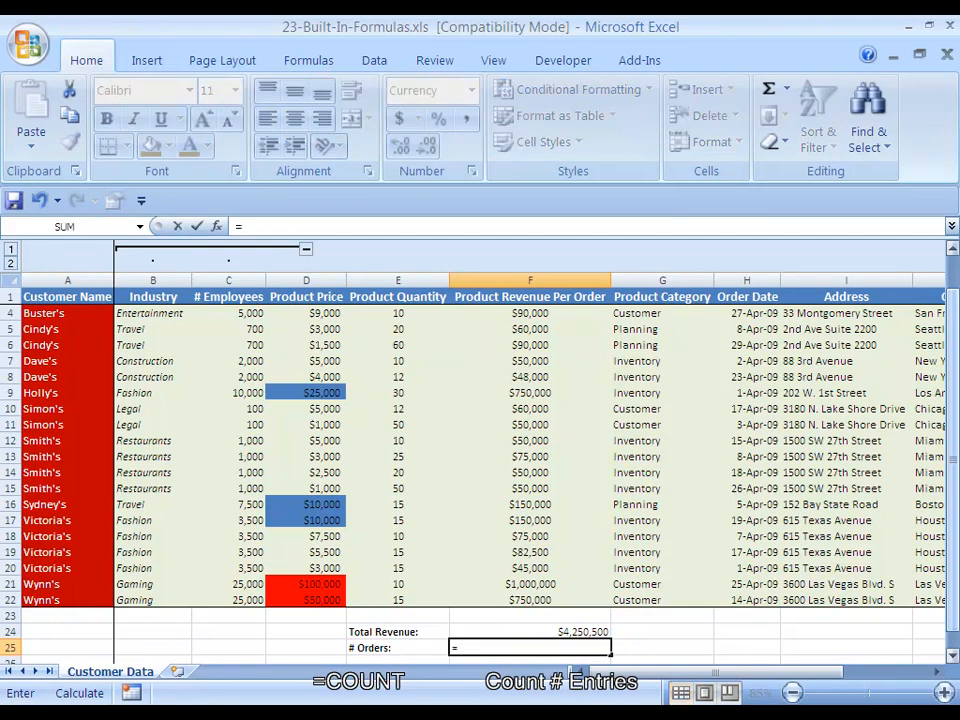
text(COUNT()
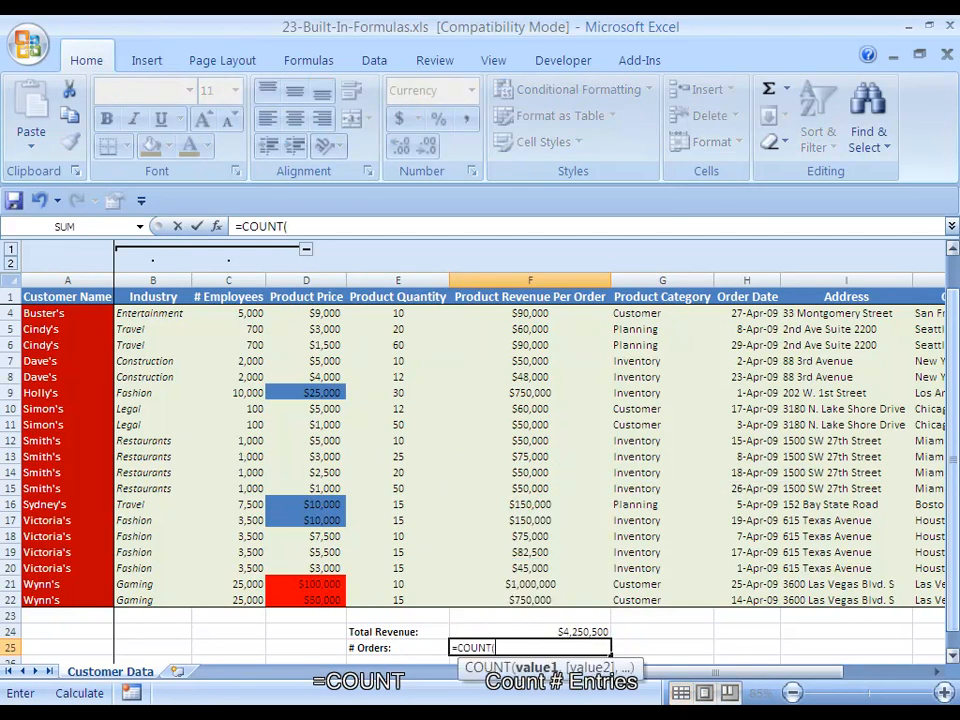
key(Up)
key(Up)
key(Up)
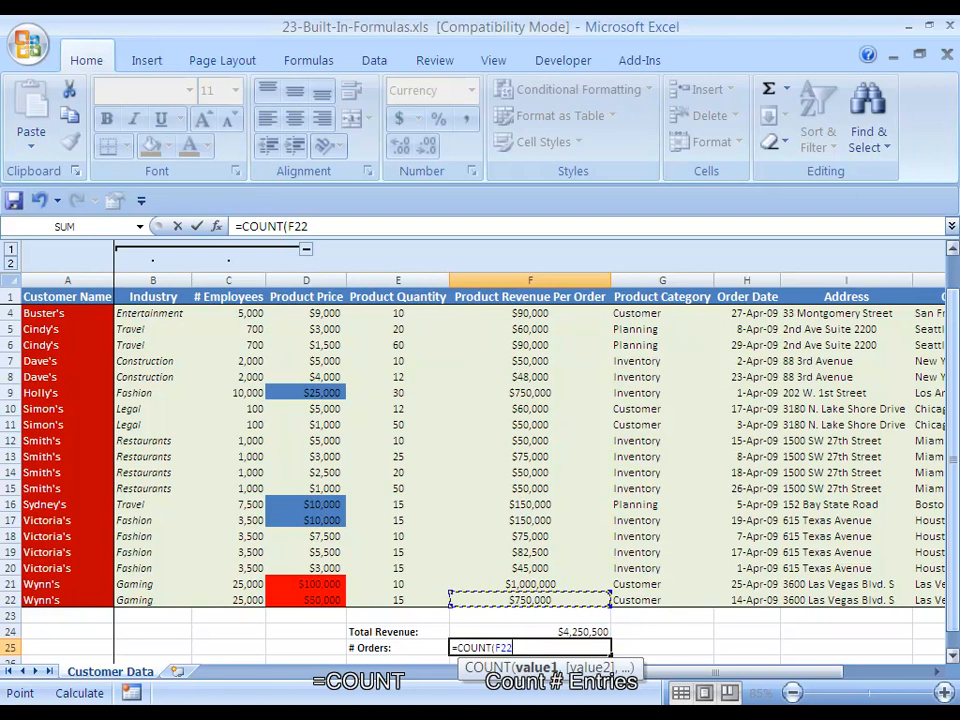
key(ctrl+shift+Up)
key(shift+Down)
text())
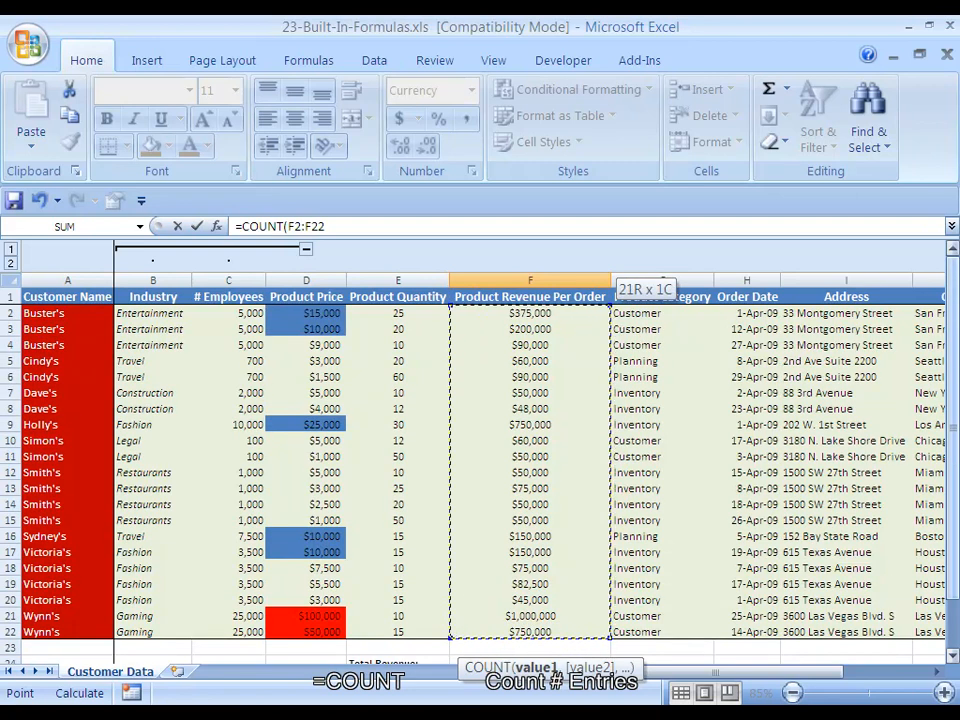
key(ctrl+Return)
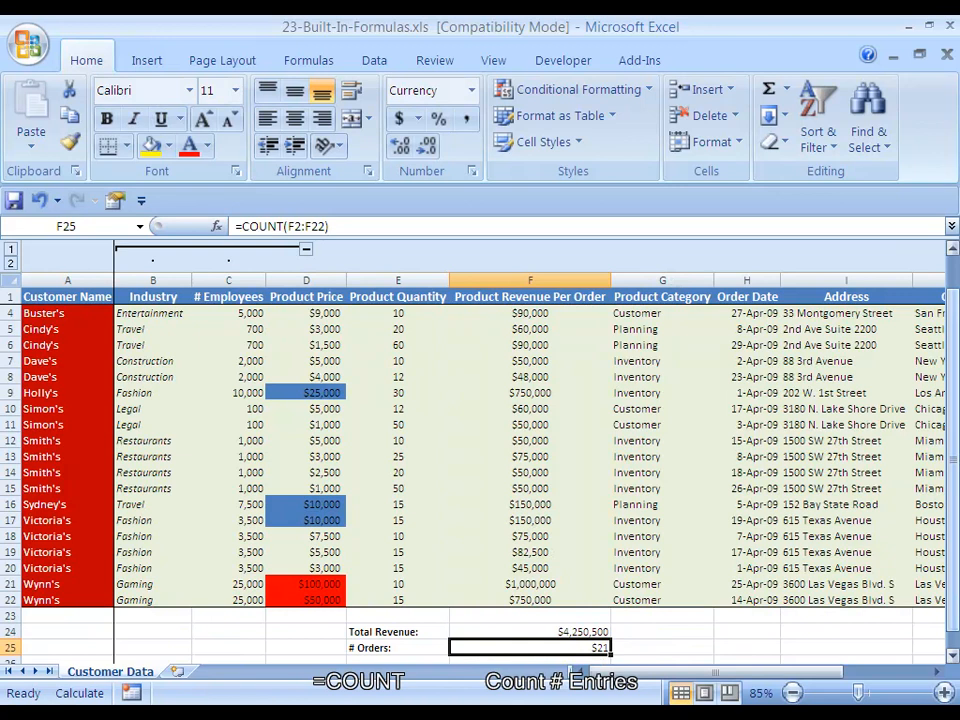
- Change the format of the order count in F25 to the Number category with 0 decimal places
key(ctrl+1)
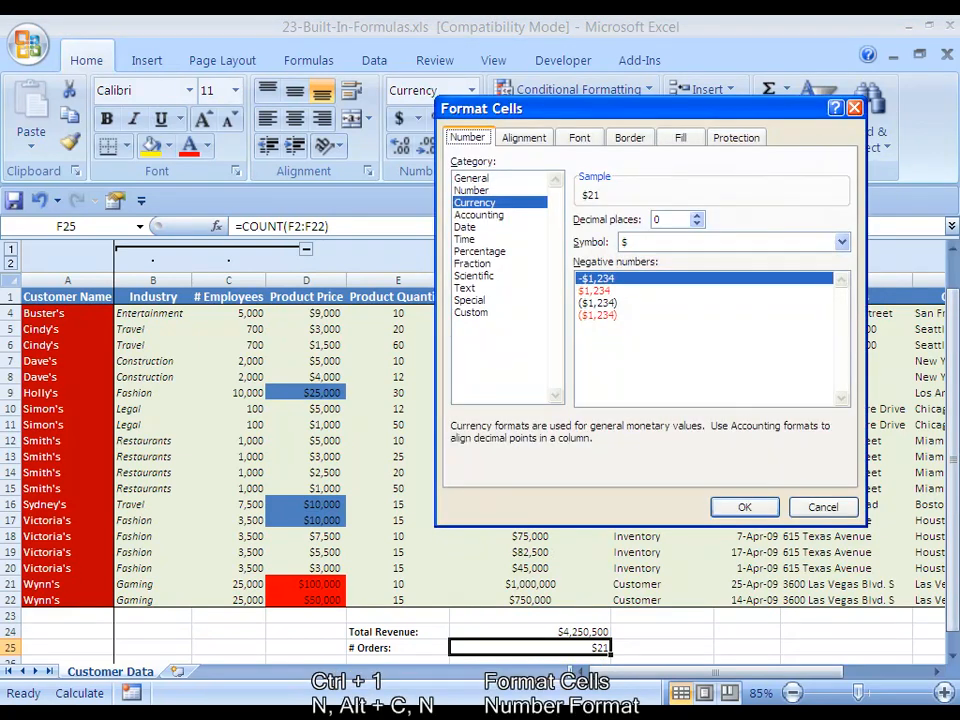
key(n)
key(n)
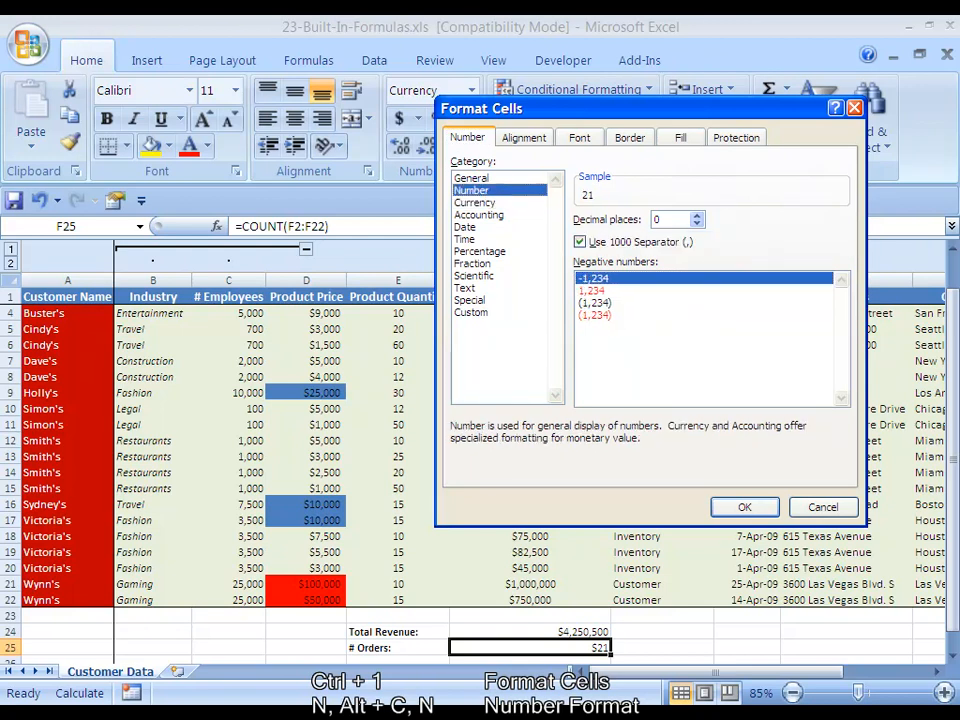
key(Return)
- Enter the label "Large Customers:" in E26 and make it bold
key(Left)
key(Down)
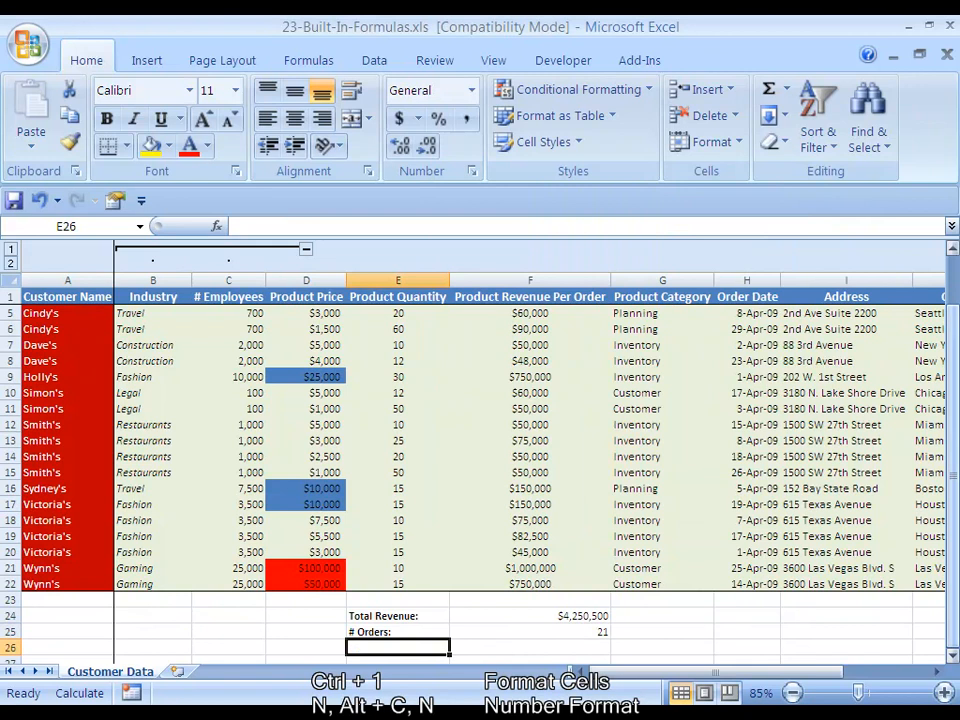
text(L)
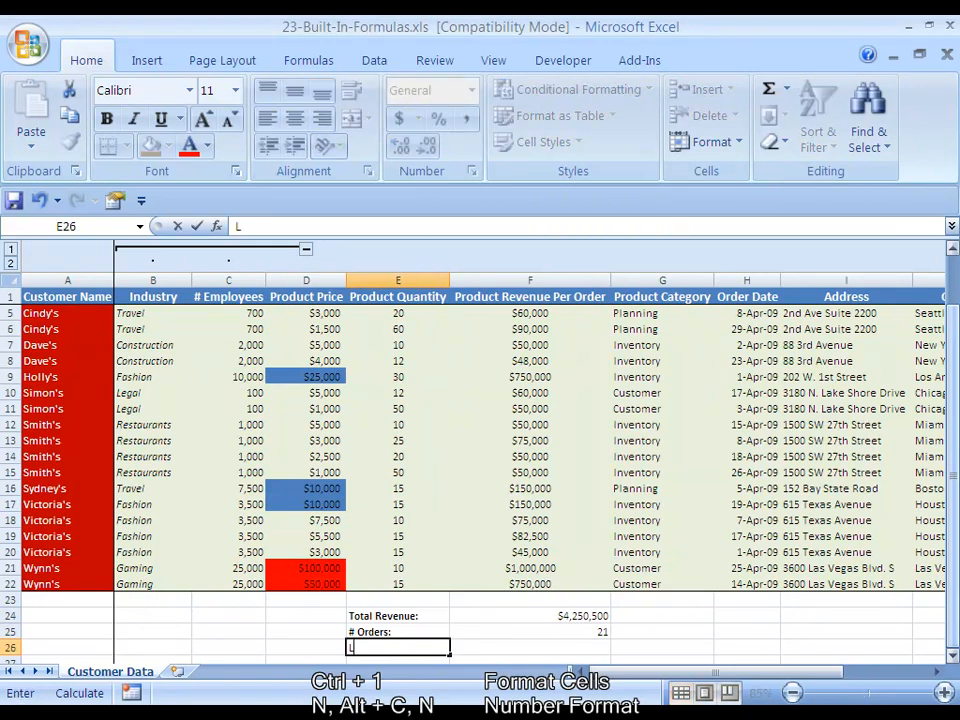
text(arge Customers:)
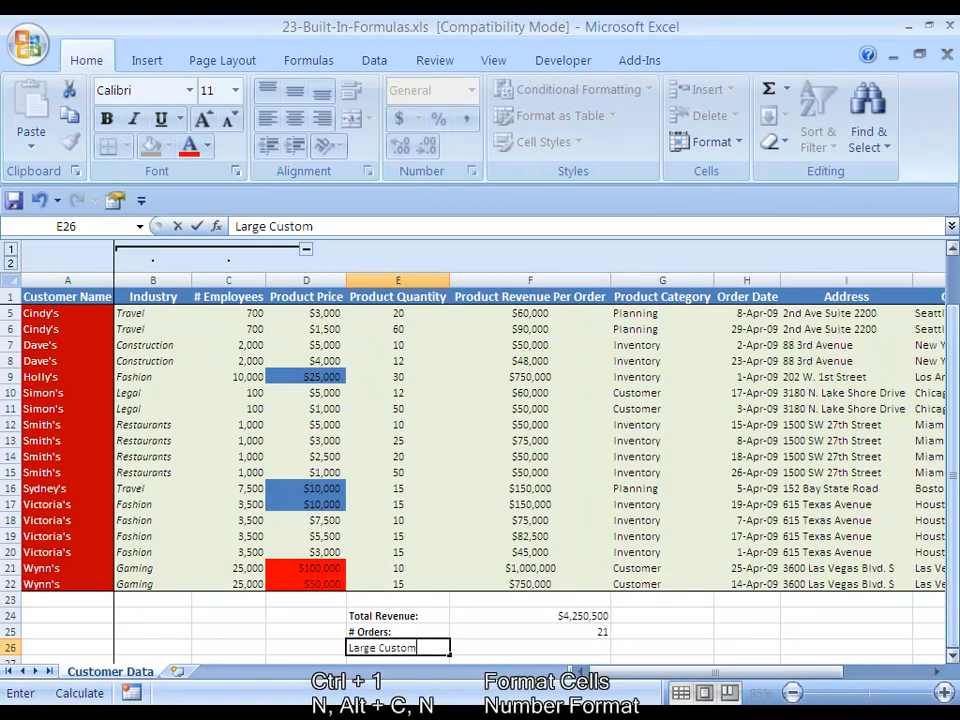
key(ctrl+Return)
key(ctrl+b)
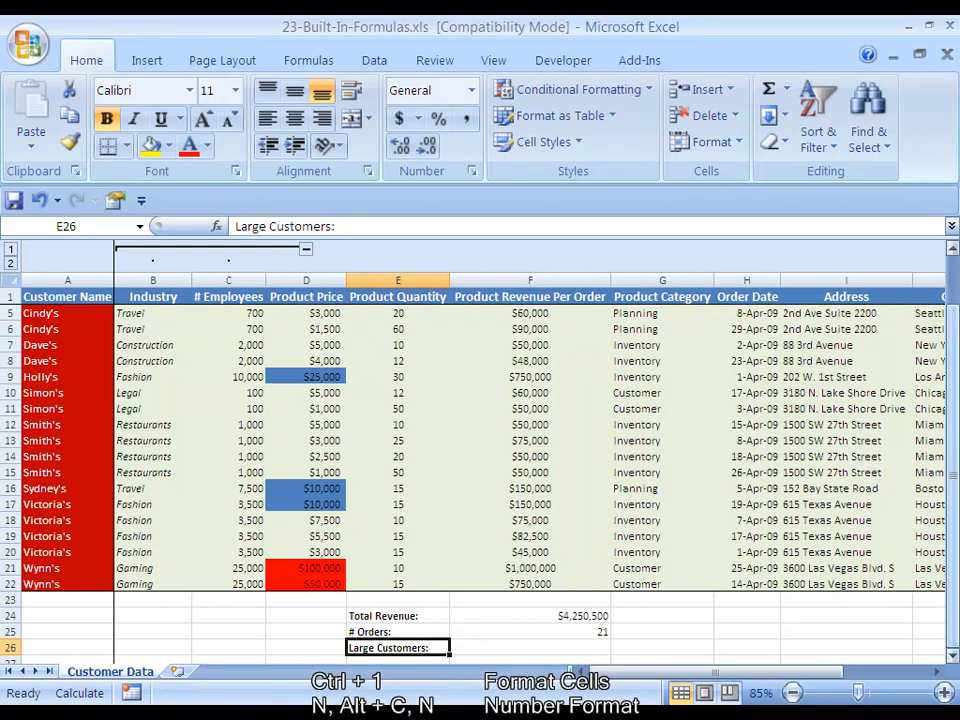
- Start a SUMIF formula in F26 with the # Employees range C2:C22 as its criteria range
key(Right)
text(=)
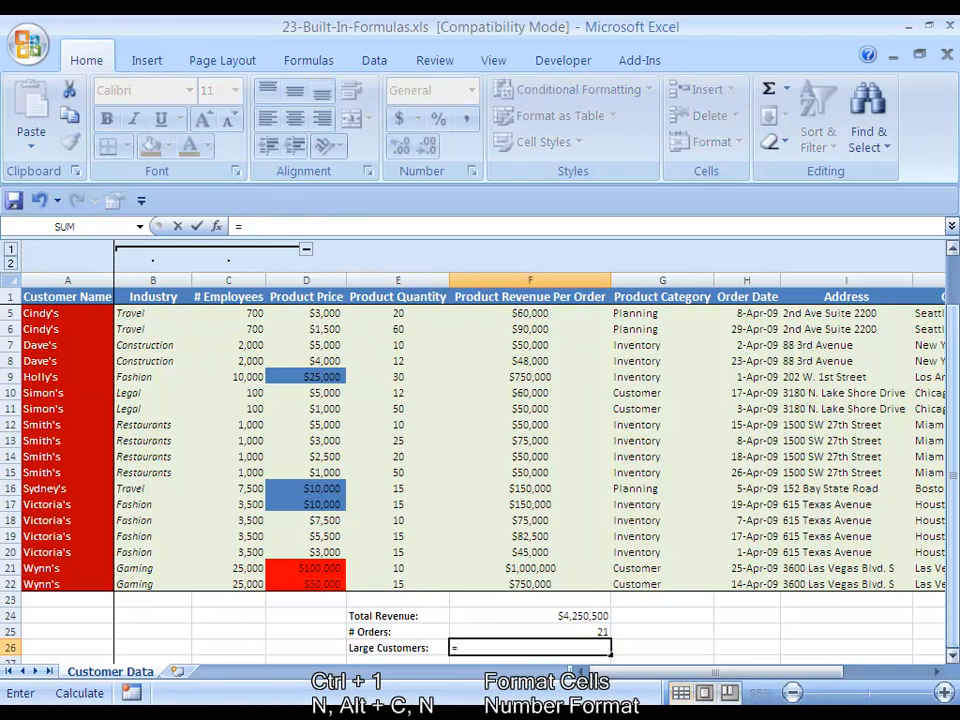
text(SUMIF()
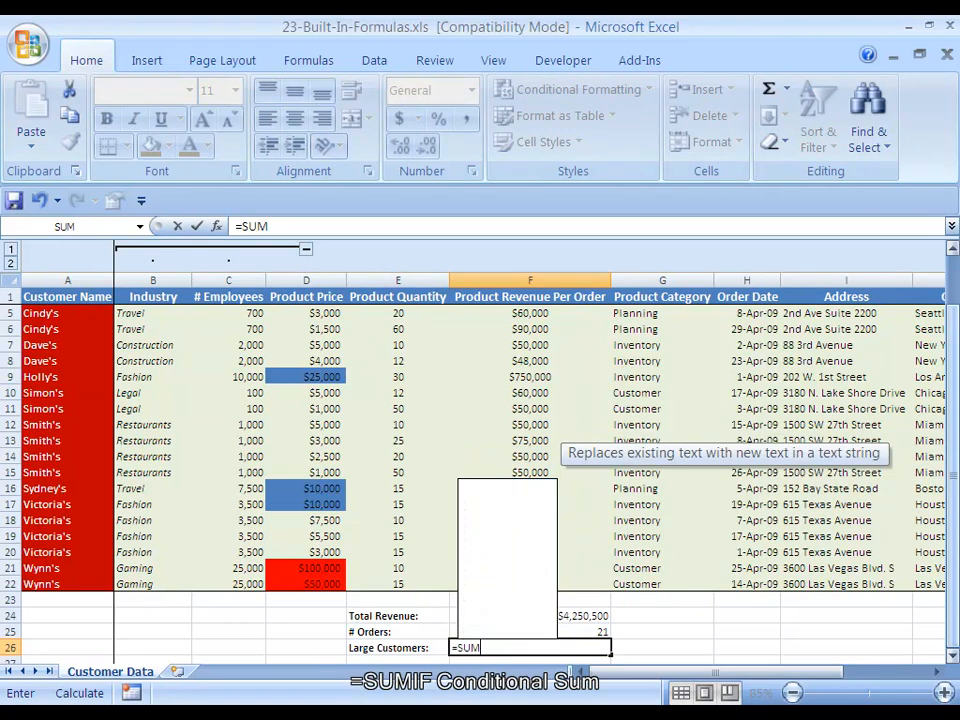
key(Left)
key(Left)
key(Left)
key(Up)
key(Up)
key(Up)
key(Up)
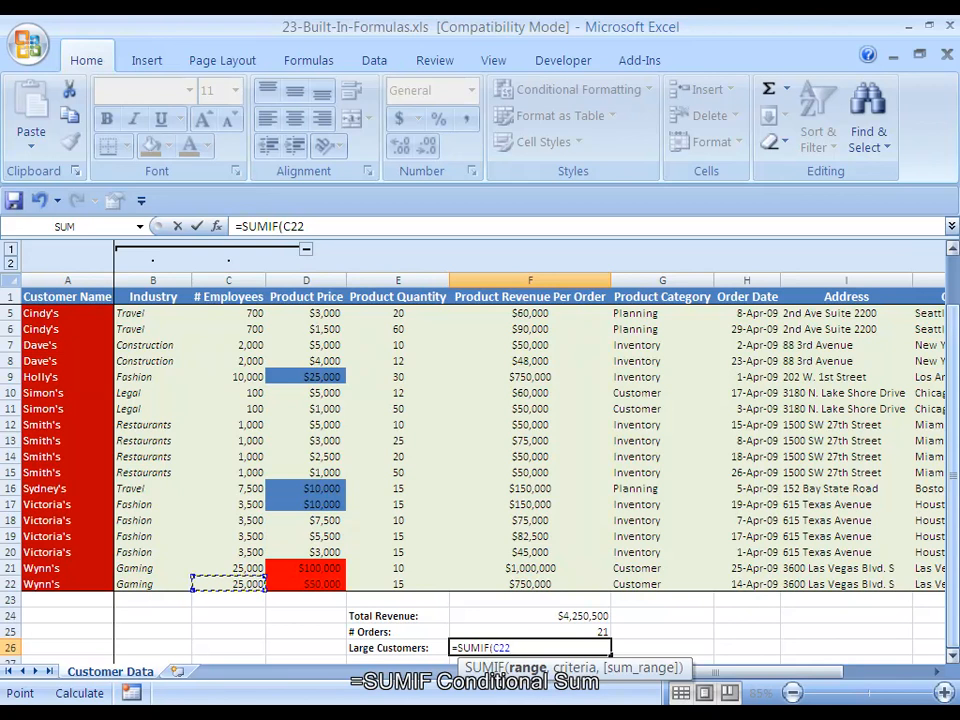
key(ctrl+shift+Up)
key(shift+Down)
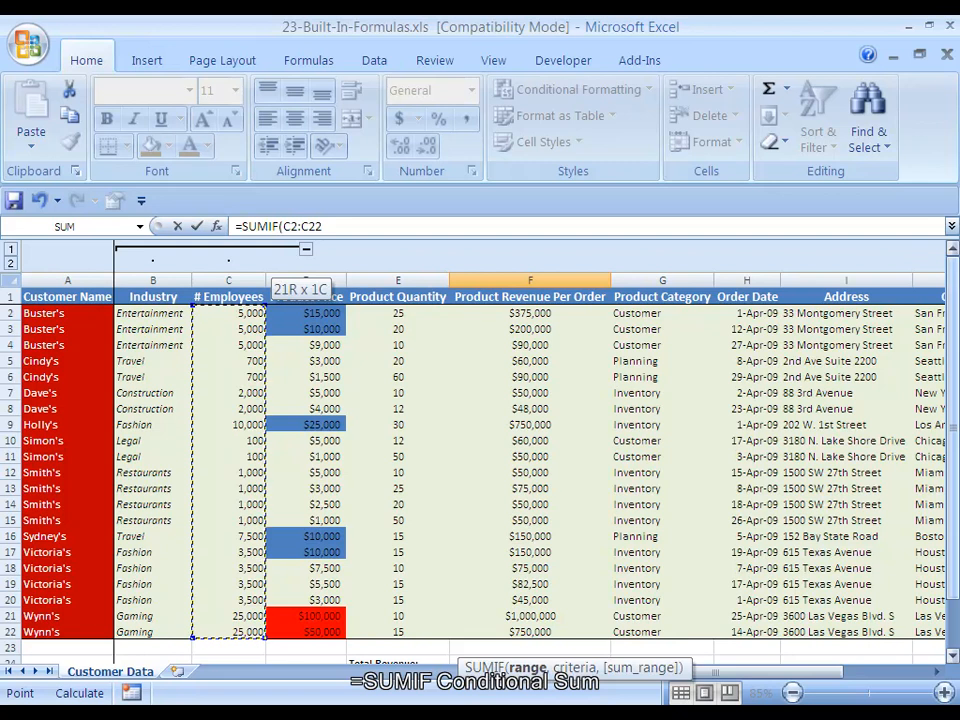
- Complete the SUMIF formula in F26 with the criterion ">5000" and the revenue range F2:F22 as sum range
text(,)
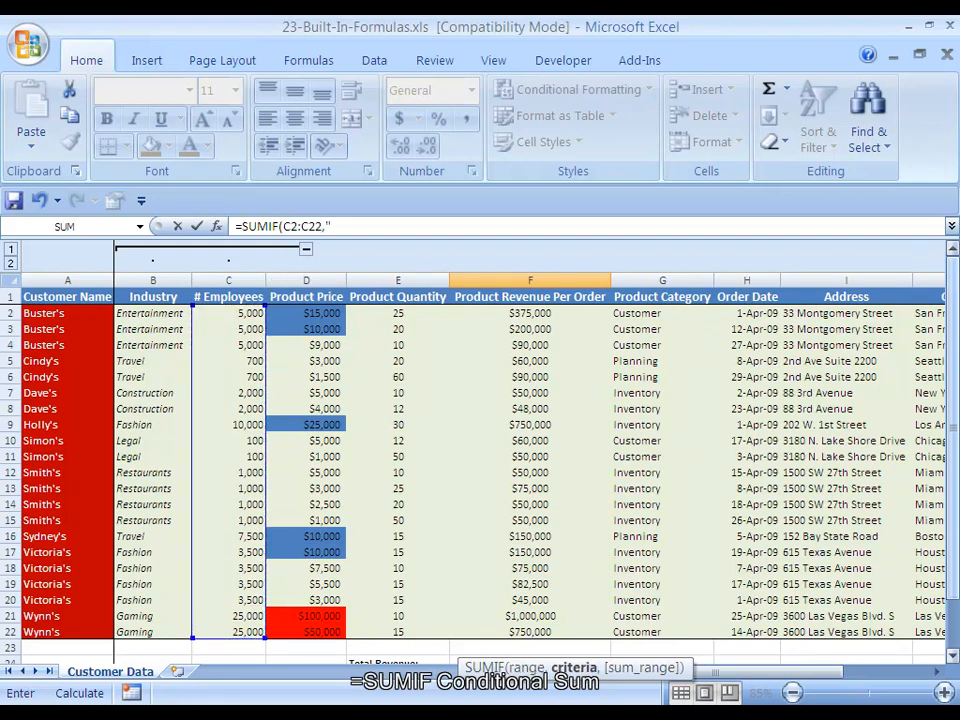
text(">5000",)
key(Up)
key(Up)
key(Up)
key(Up)
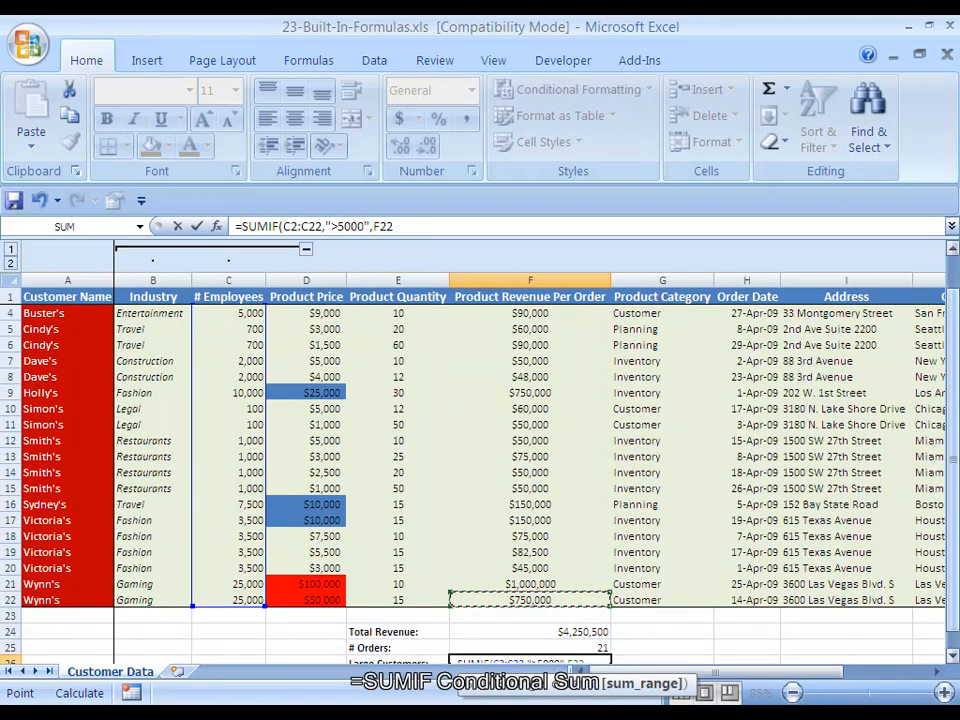
key(ctrl+shift+Up)
key(shift+Down)
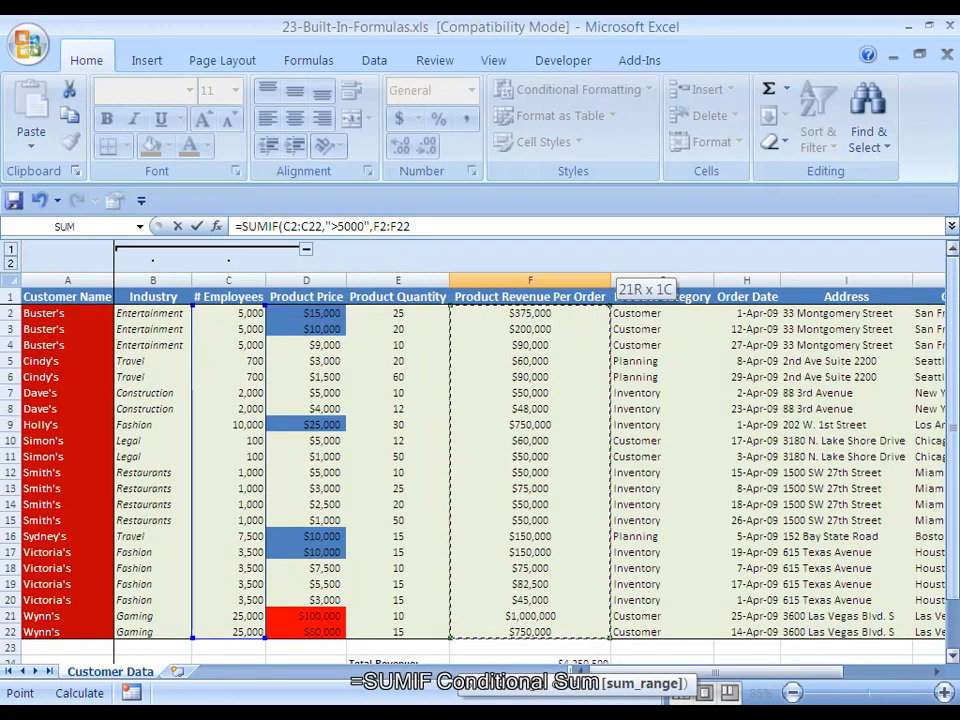
text())
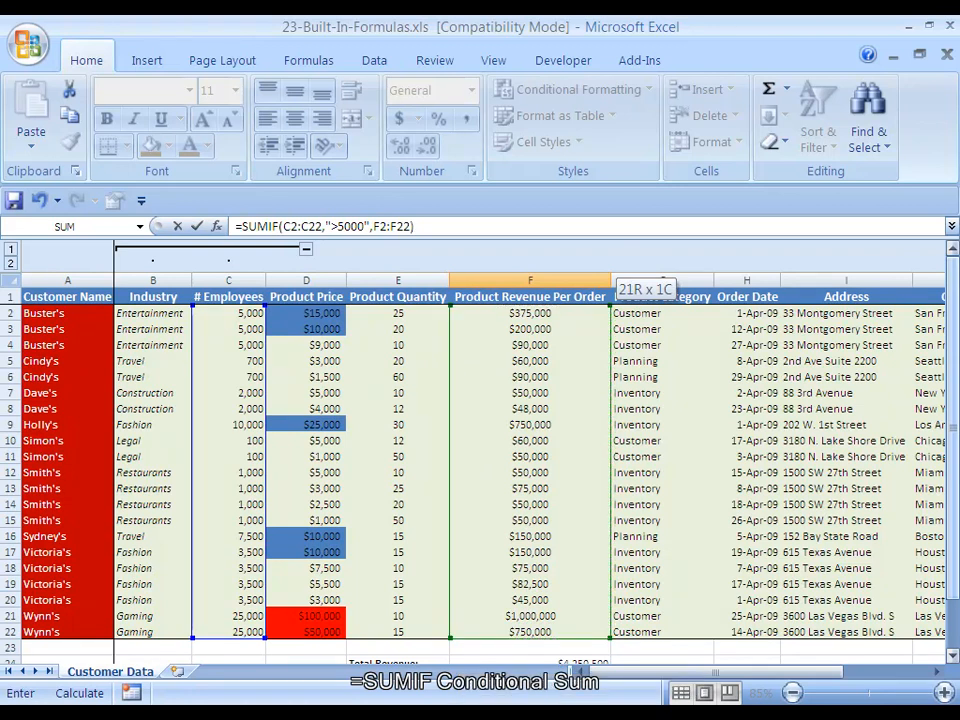
key(ctrl+Return)
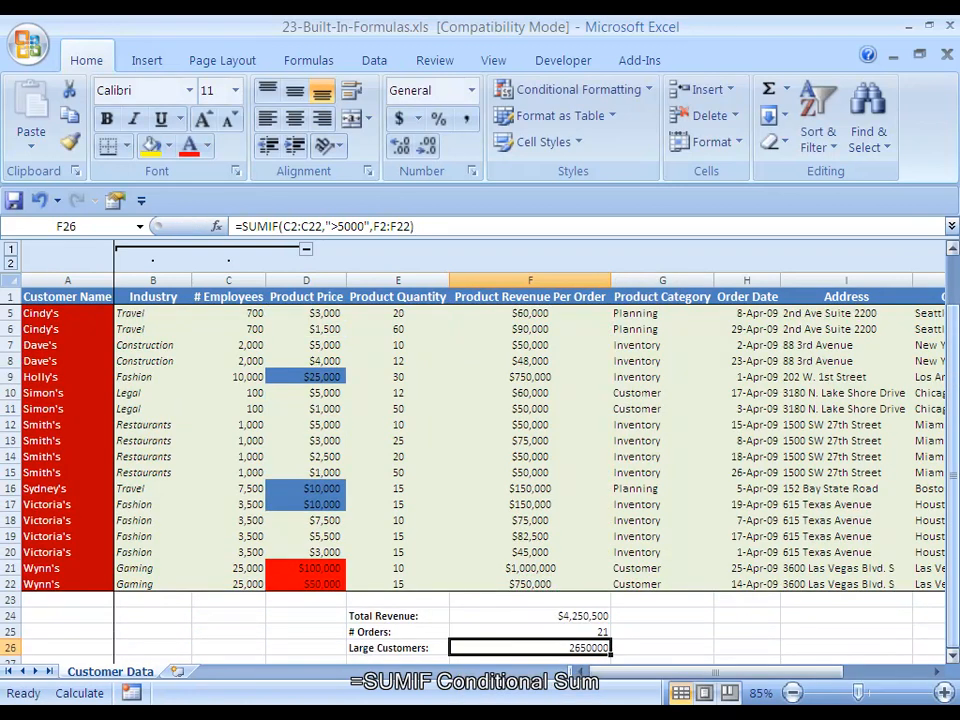
- Copy the currency format of the total revenue in F24 onto the large customers sum in F26, pasting formats only
key(Up)
key(Up)
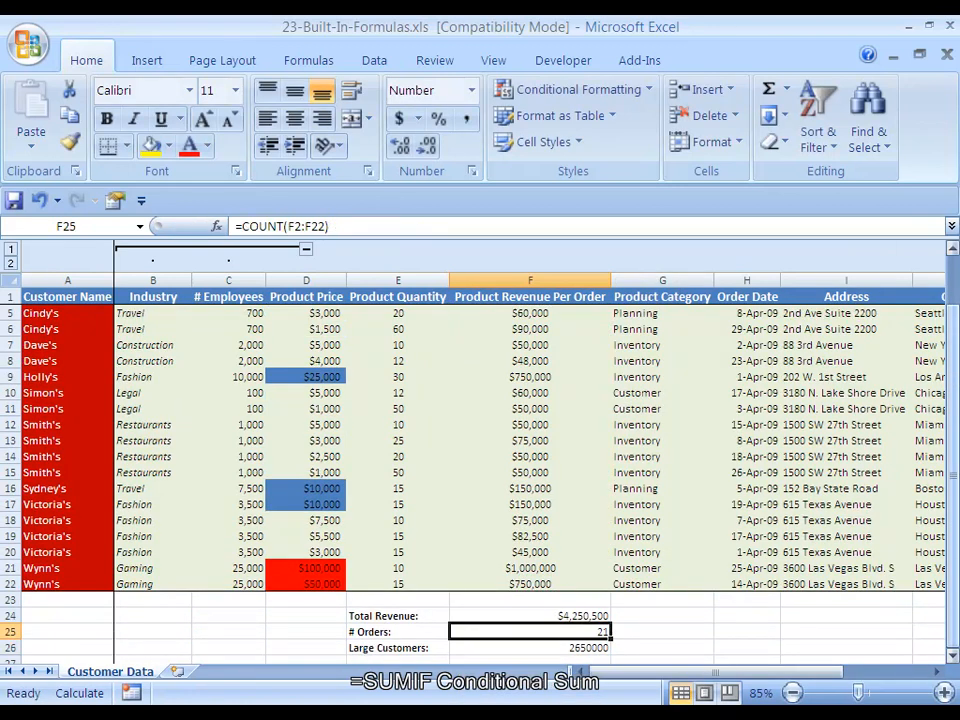
key(ctrl+c)
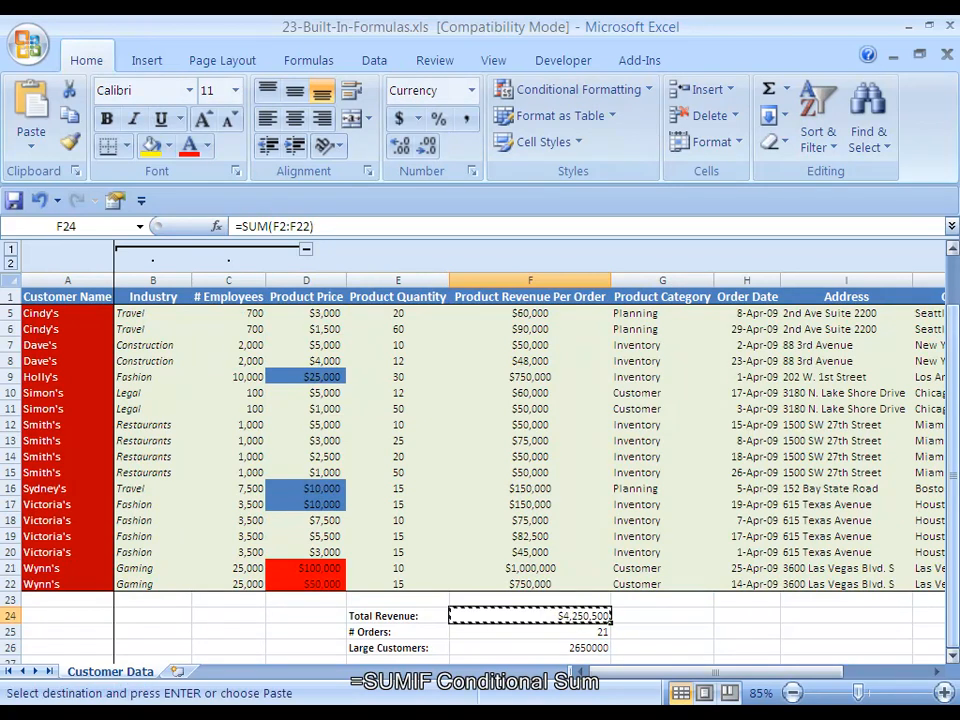
key(Down)
key(Down)
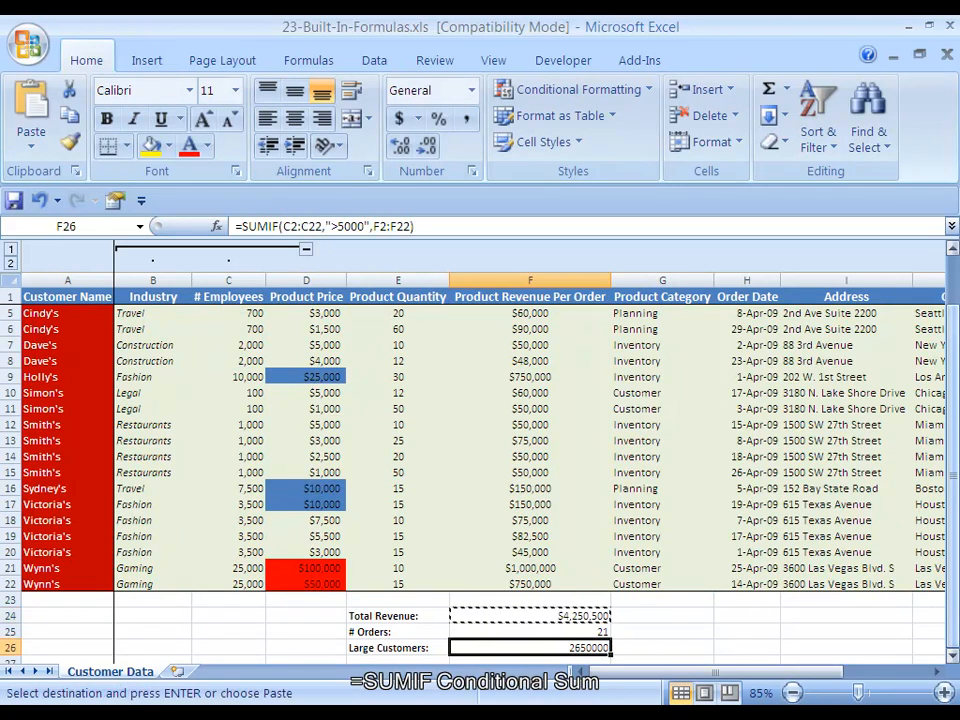
key(alt+e)
key(s)
key(t)
key(Return)
key(Escape)
- Enter the label "Total Revenue:" in E27 below the "Large Customers:" label
key(Left)
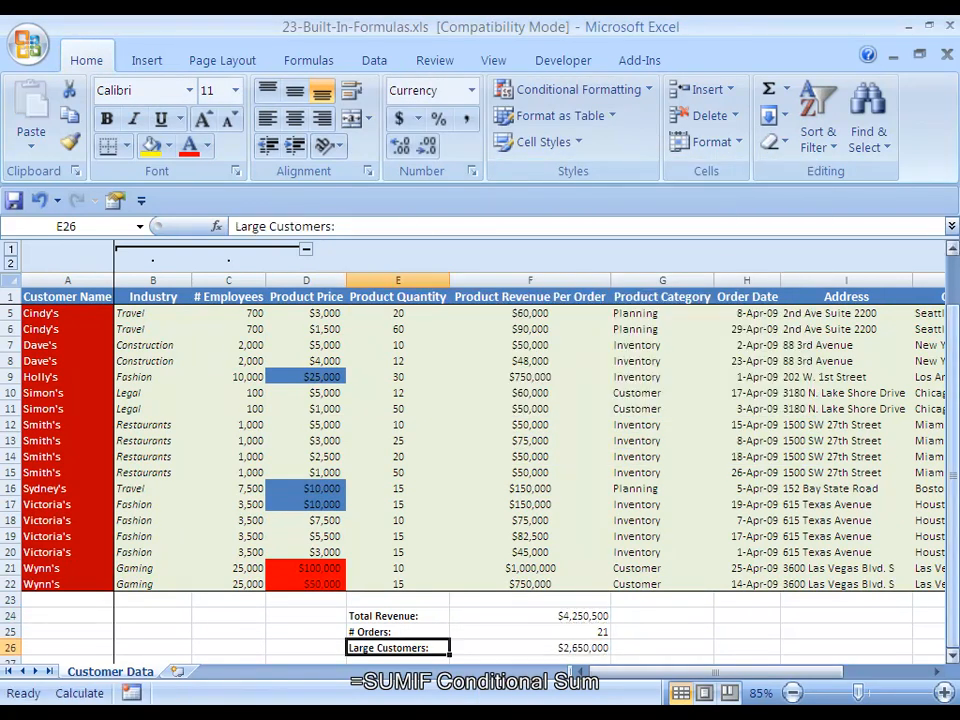
key(Down)
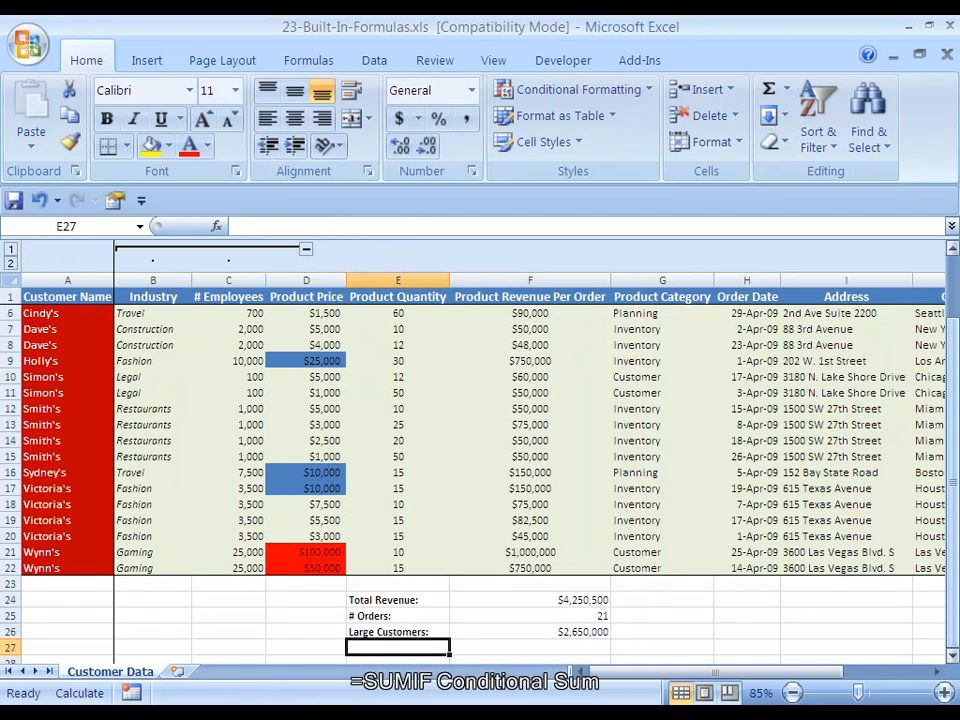
text(To)
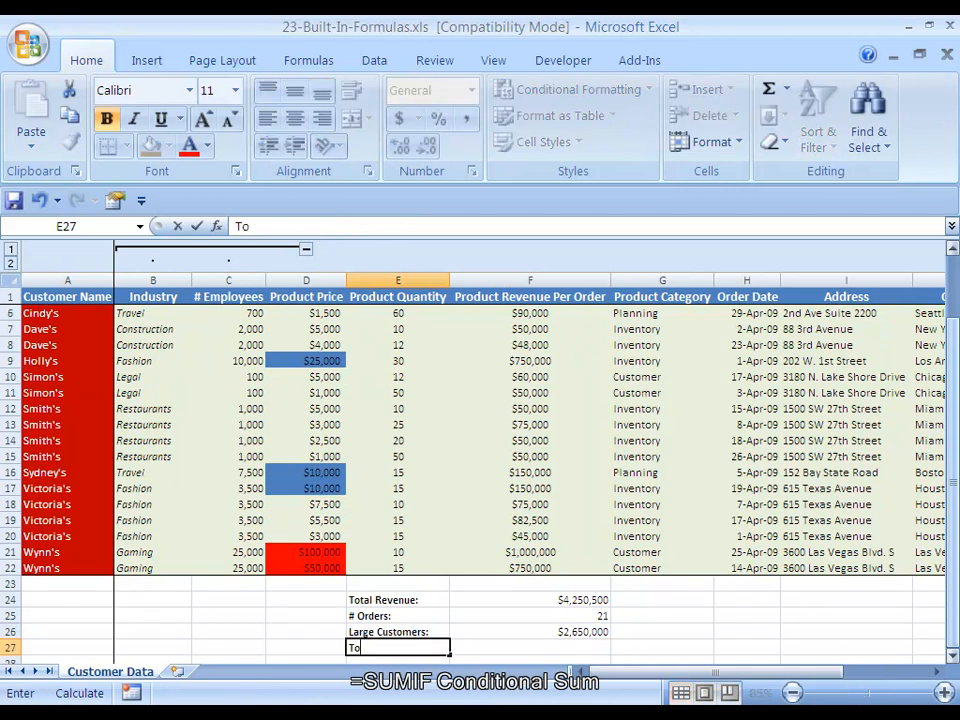
text(tal Revenue:)
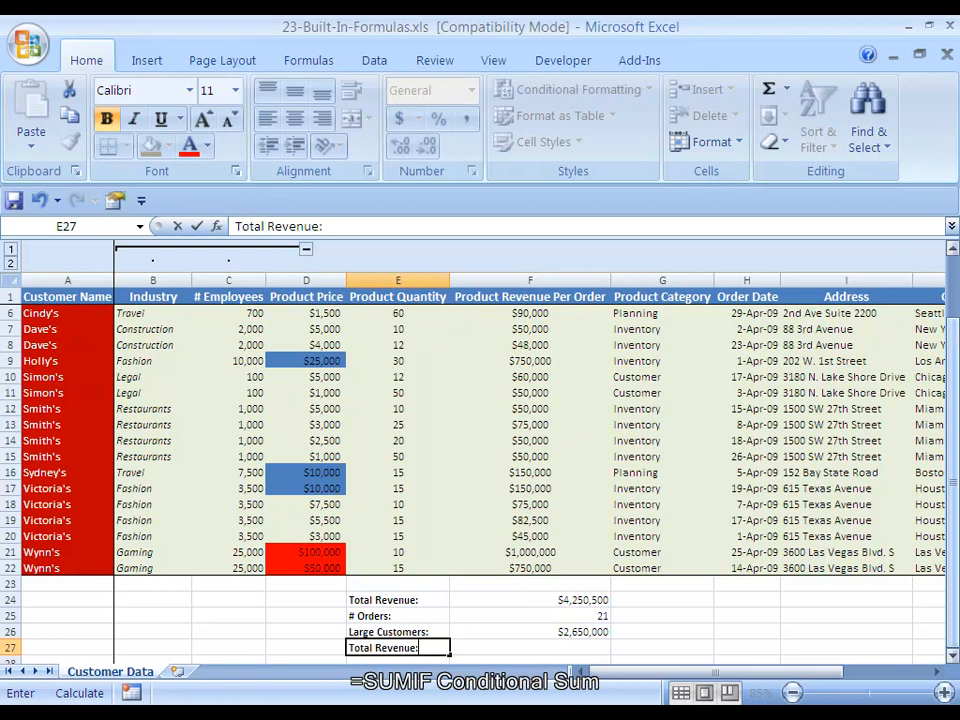
key(ctrl+Return)
- Start a SUMPRODUCT formula in F27 with the Product Price range D2:D22 as its first array
key(Right)
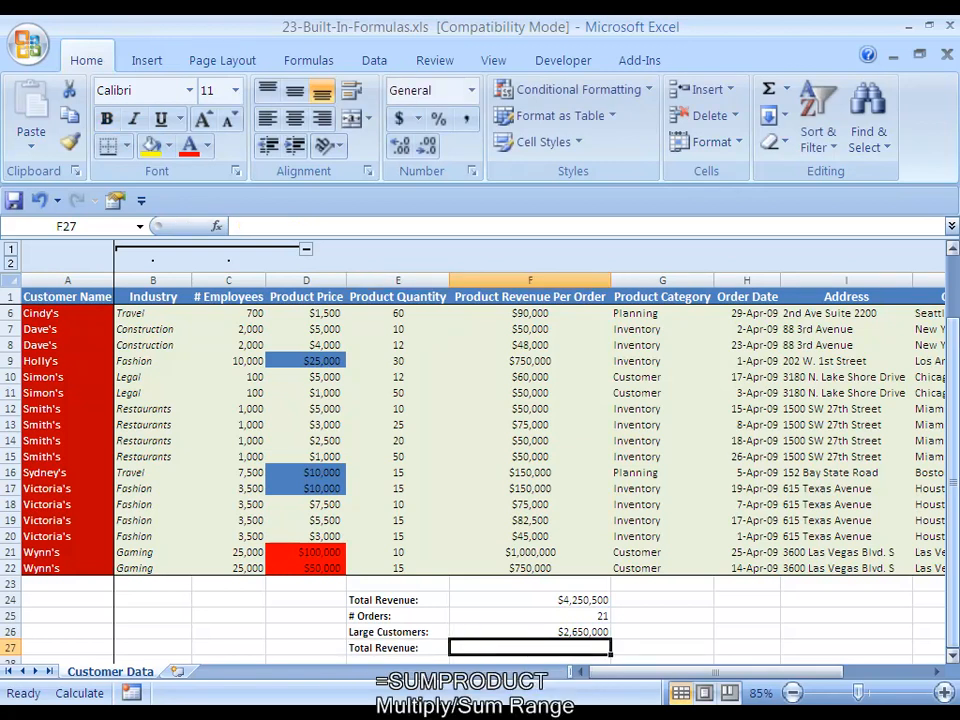
text(=)
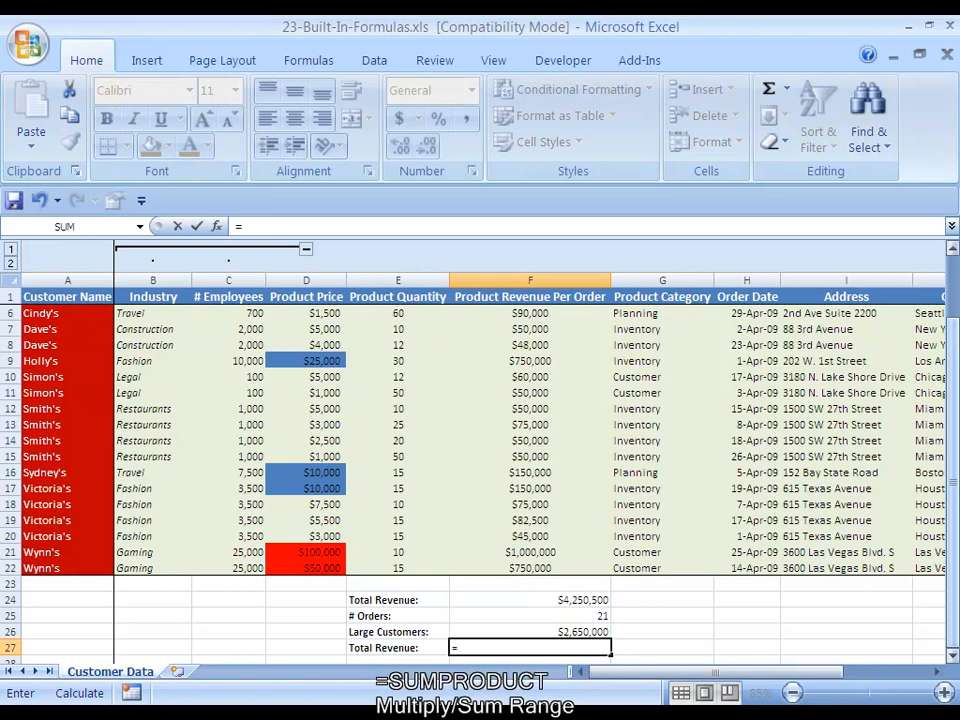
text(SUMPRODUCT()
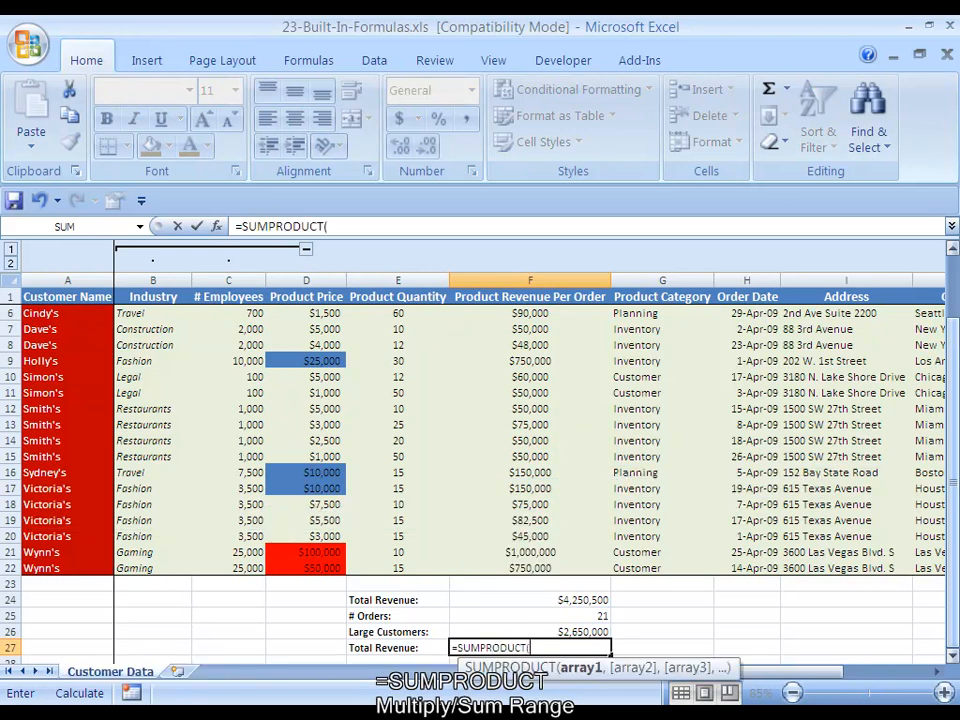
key(Left)
key(Left)
key(Up)
key(Up)
key(Up)
key(Up)
key(Up)
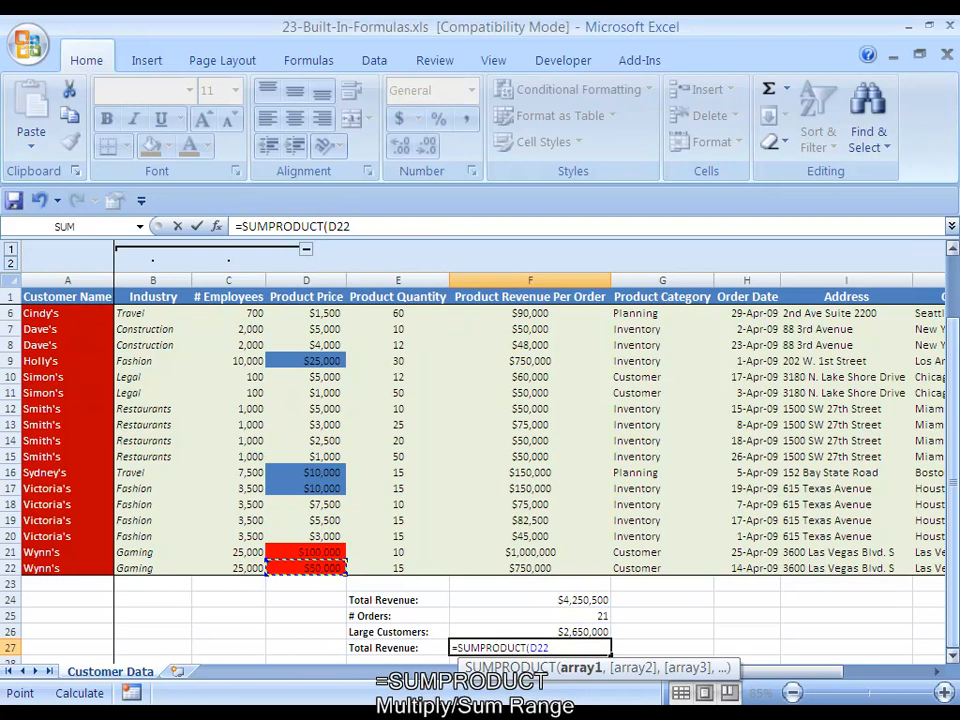
key(ctrl+shift+Up)
key(shift+Down)
text(,)
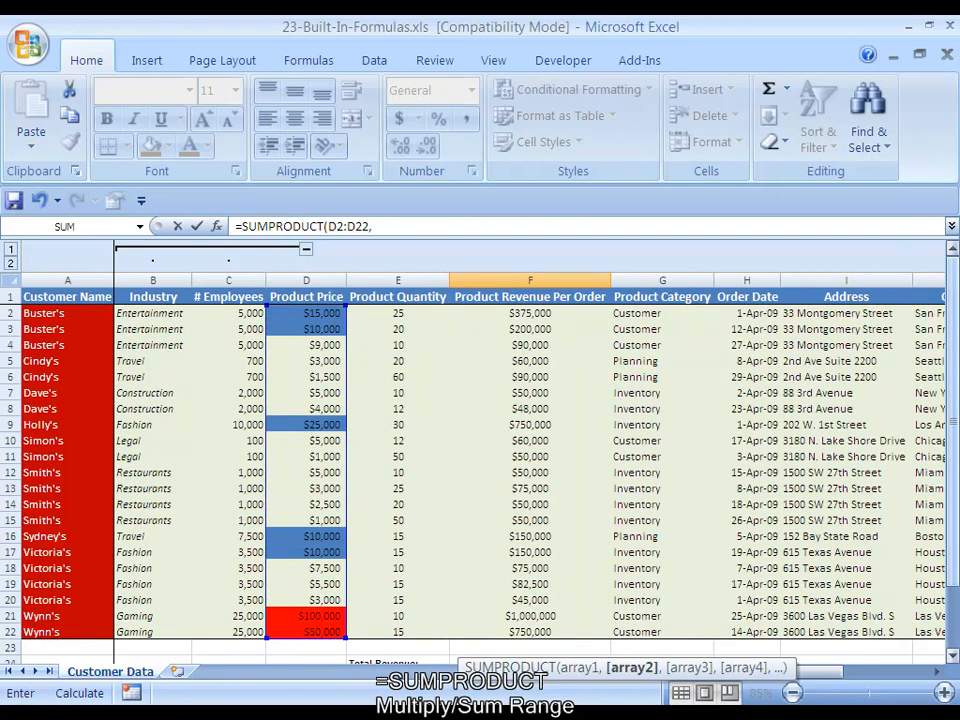
- Complete the SUMPRODUCT formula in F27 with the Product Quantity range E2:E22 as its second array
key(Up)
key(Up)
key(Up)
key(Up)
key(Up)
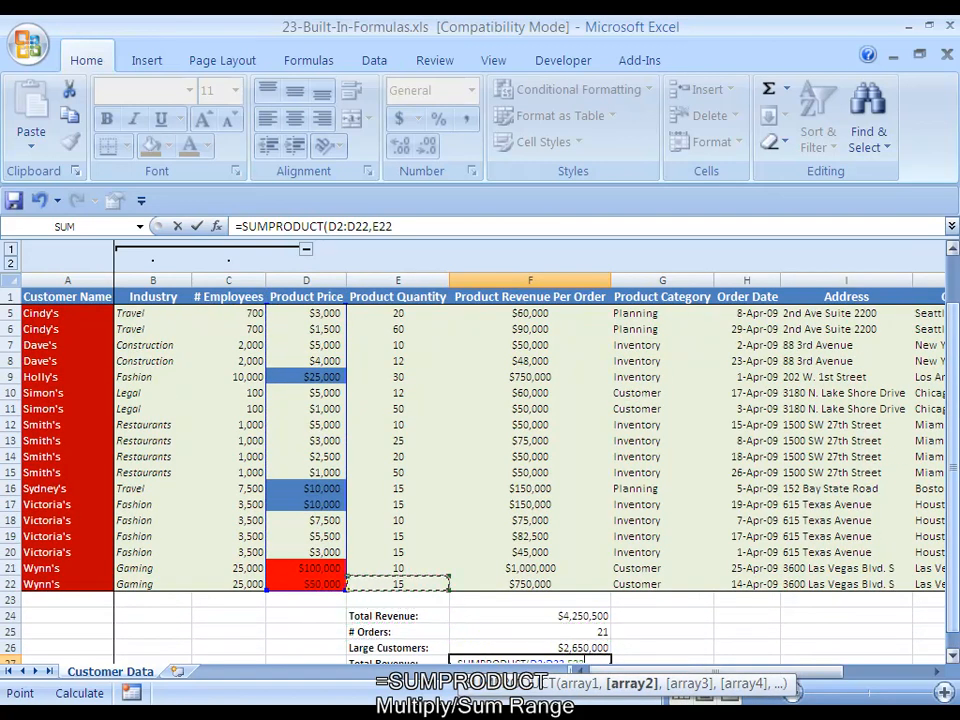
key(ctrl+shift+Up)
key(shift+Down)
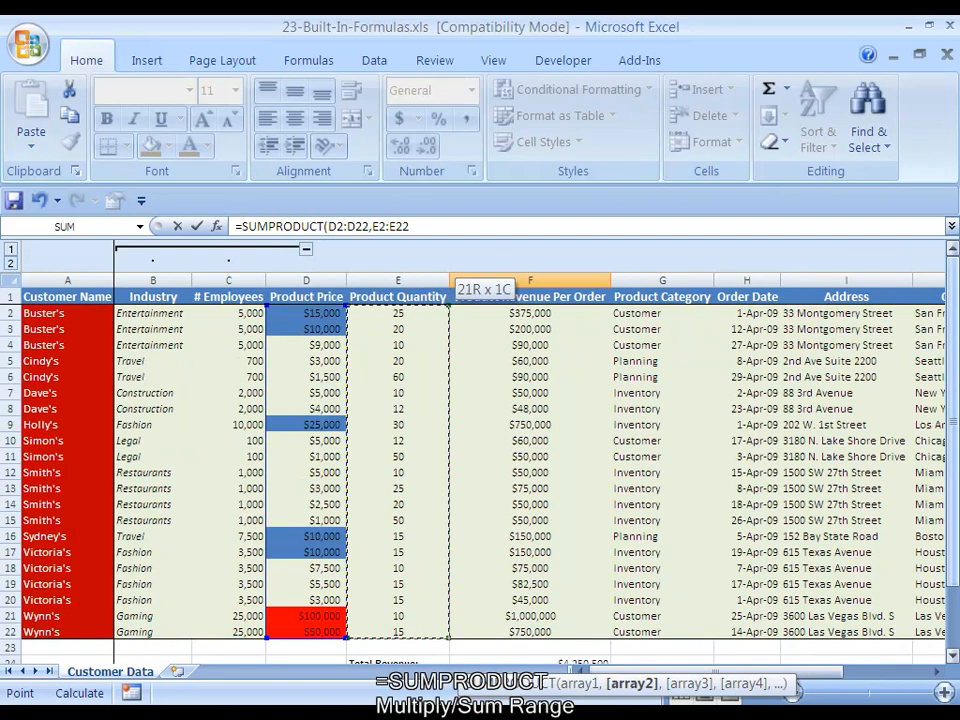
text())
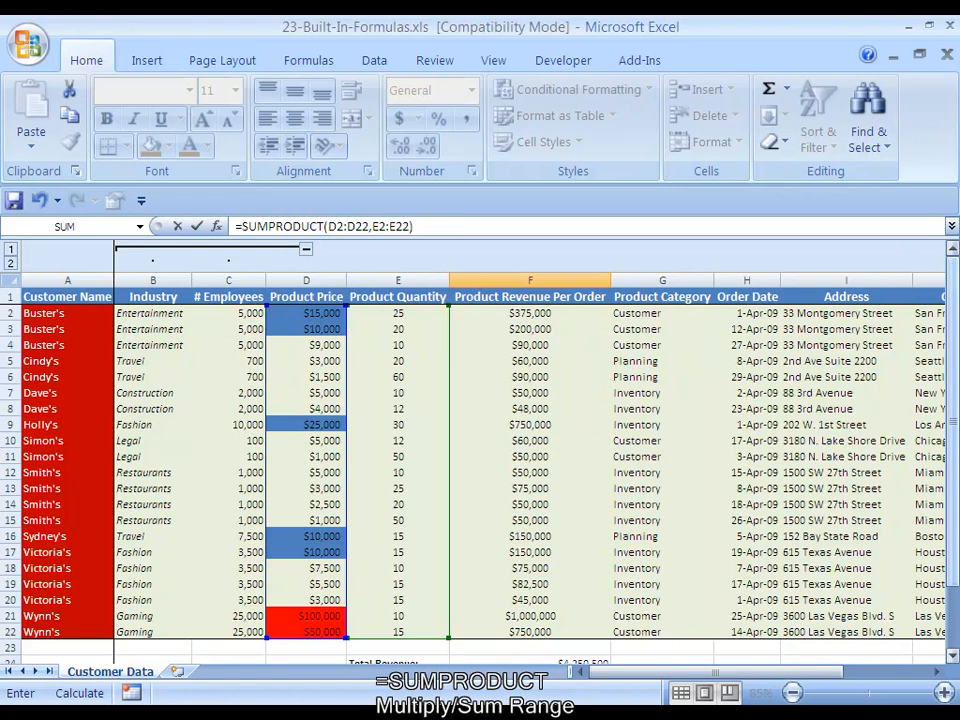
key(Return)
- Copy the currency format of F26 onto the SUMPRODUCT result in F27, pasting formats only
key(Up)
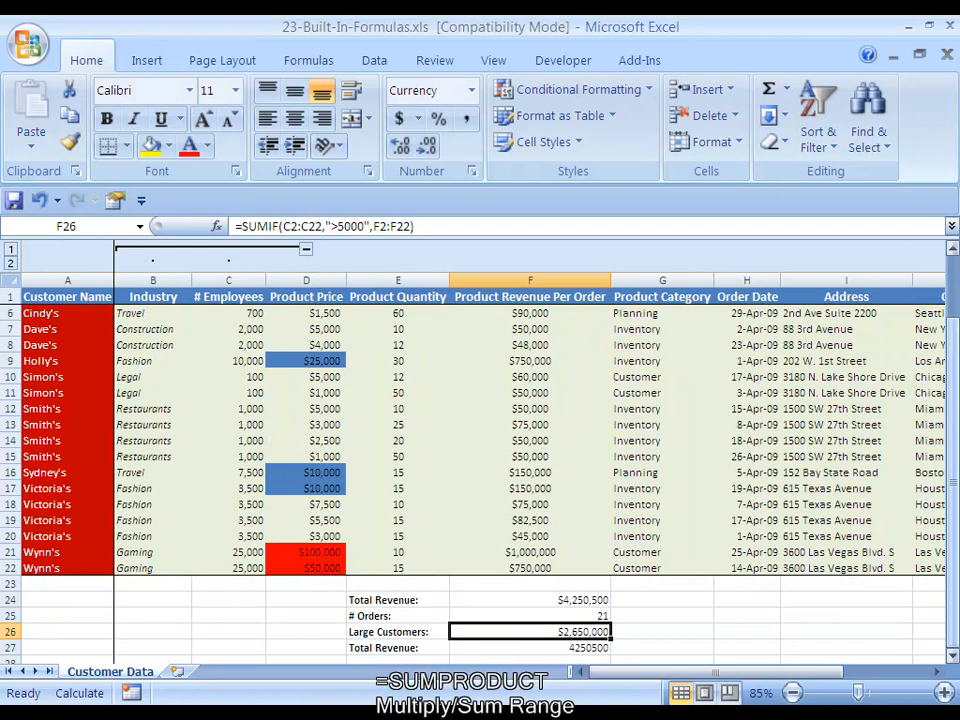
key(ctrl+c)
key(Down)
key(alt+e)
key(s)
key(t)
key(Return)
key(Escape)
key(Down)
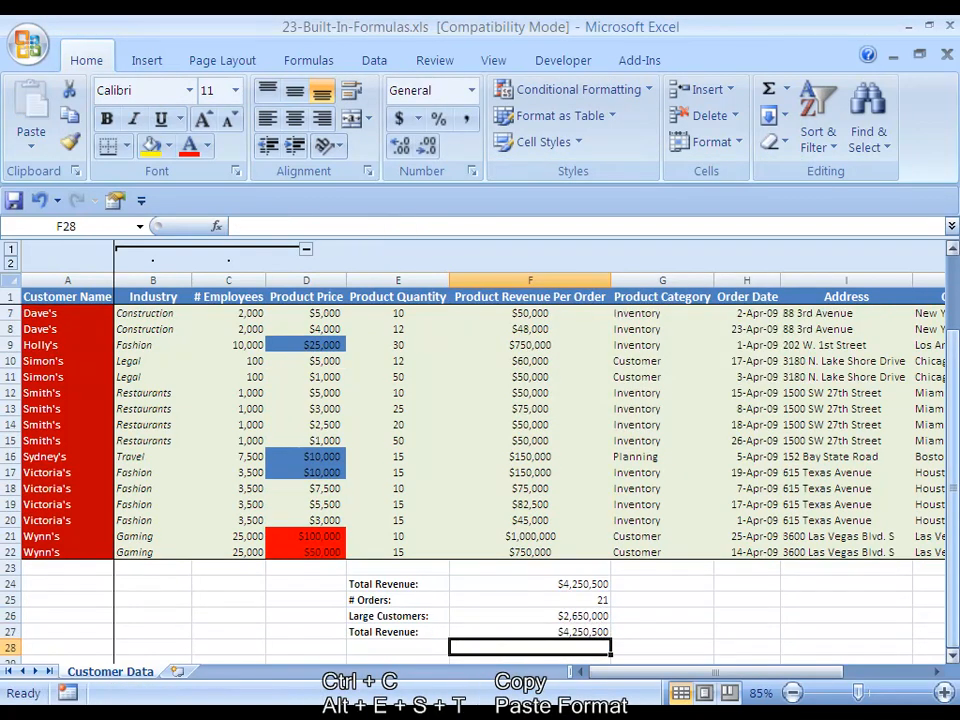